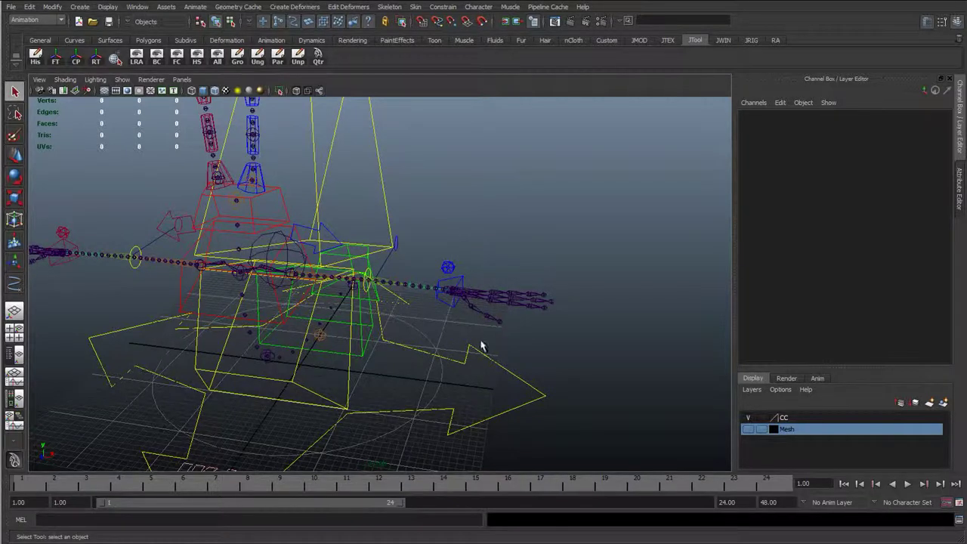
Select the left wrist control and place a narrowed Script Editor beside the rig with its history pane collapsed.
left_click(462, 287)
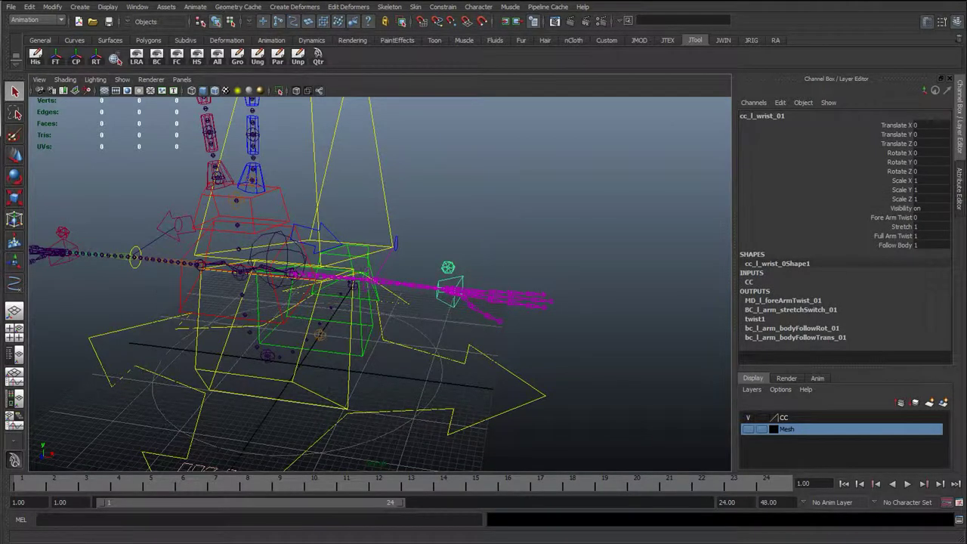
left_click_drag(0, 191, 317, 74)
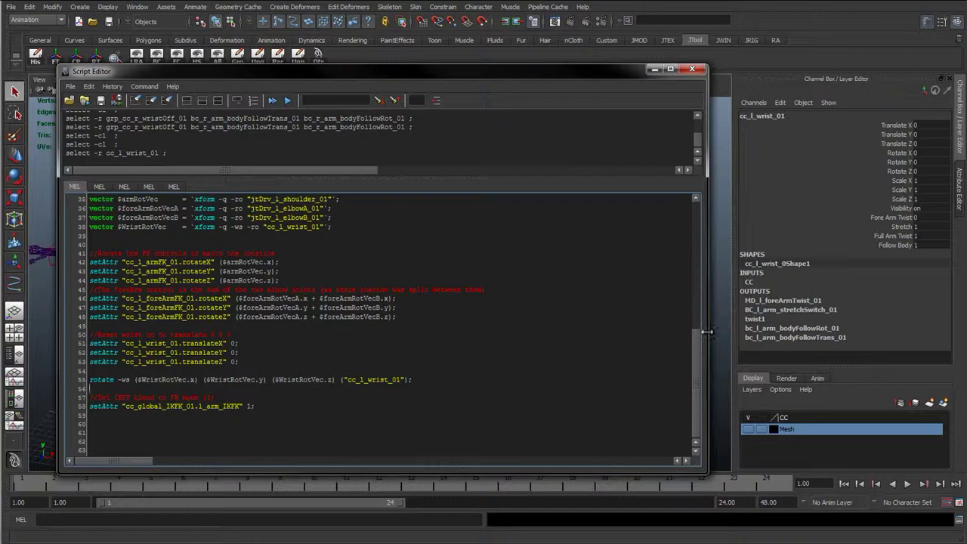
left_click_drag(707, 336, 553, 336)
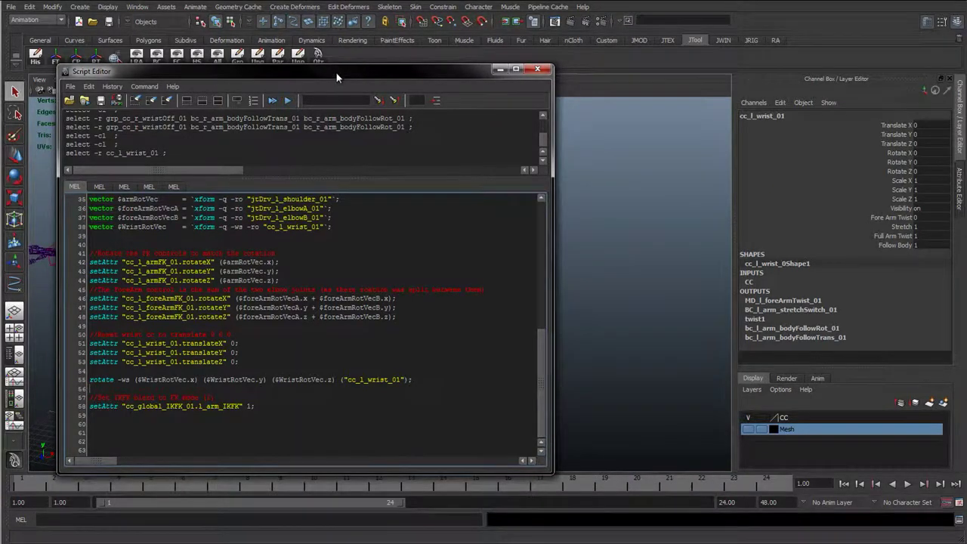
left_click_drag(337, 71, 731, 70)
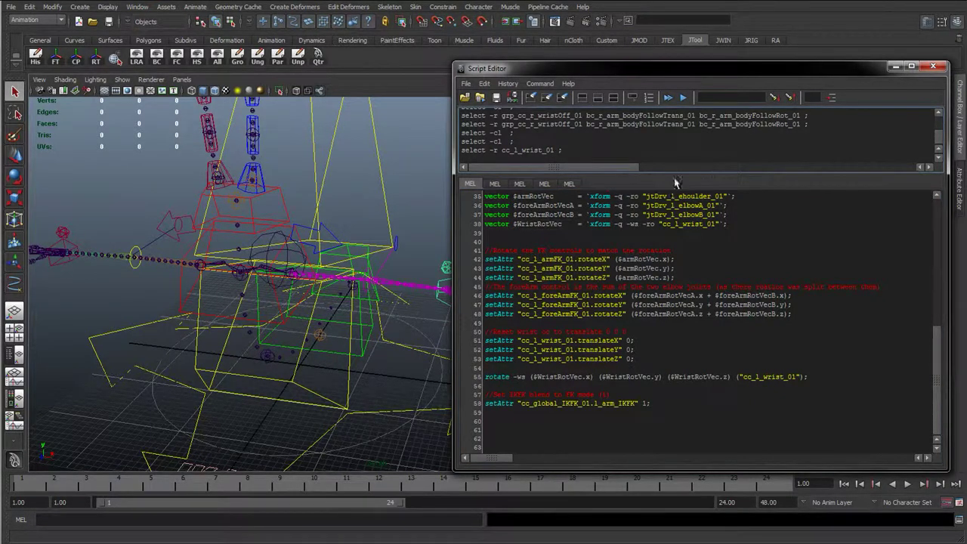
left_click_drag(677, 182, 676, 94)
Review the script's IK section against the left wrist, highlighting the jtBn_l prefix in the wrist position query.
scroll(593, 246, "up", 9)
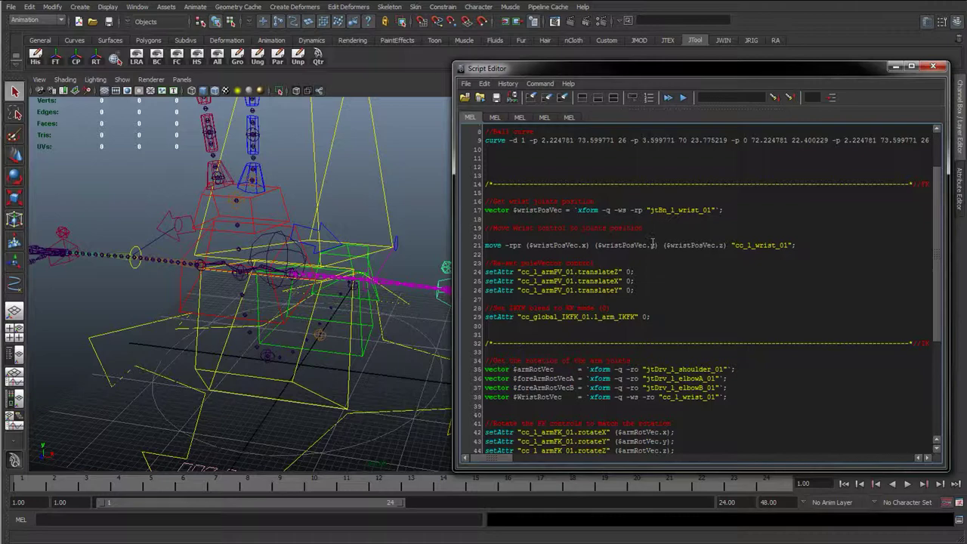
middle_click_drag(403, 286, 282, 279, "alt")
right_click_drag(282, 278, 423, 327, "alt")
right_click_drag(281, 307, 423, 287, "alt")
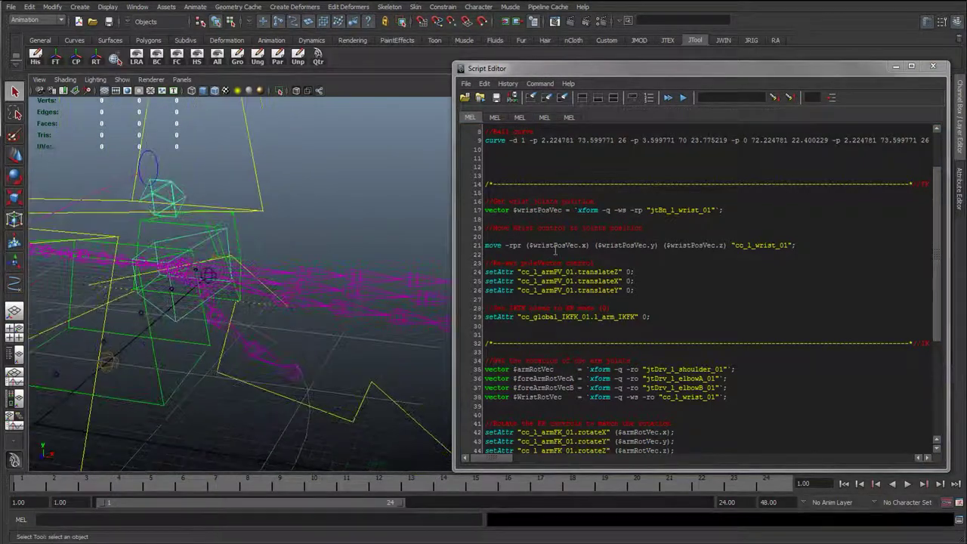
left_click_drag(650, 210, 673, 210)
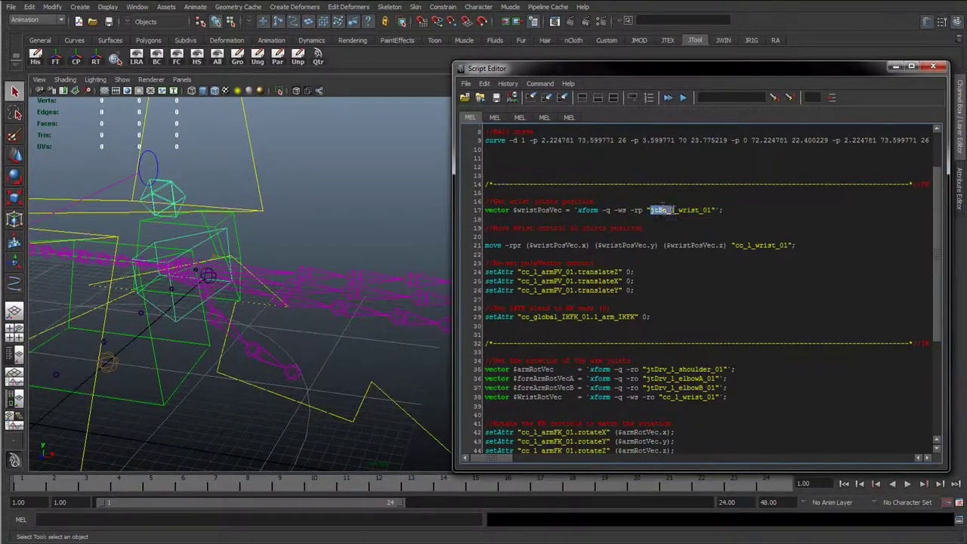
Select the left wrist bind joint in the rig and check its name against the script.
left_click_drag(182, 259, 282, 268, "alt")
key("w")
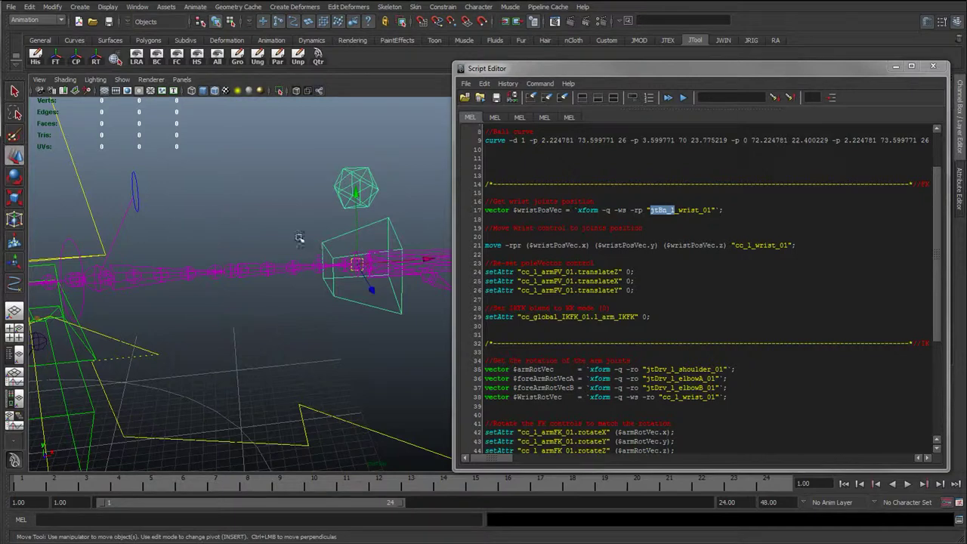
left_click(300, 235)
left_click(347, 259)
left_click(358, 251)
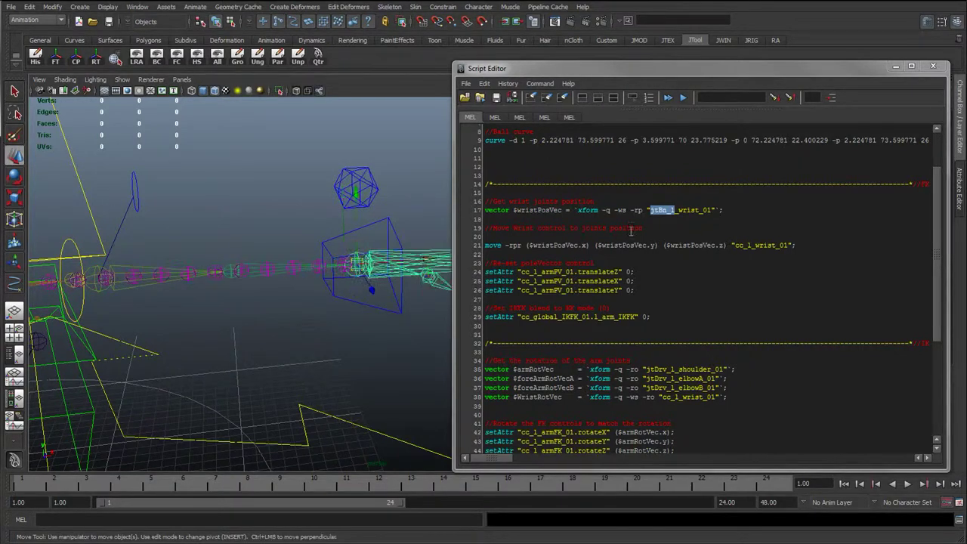
left_click_drag(682, 69, 455, 148)
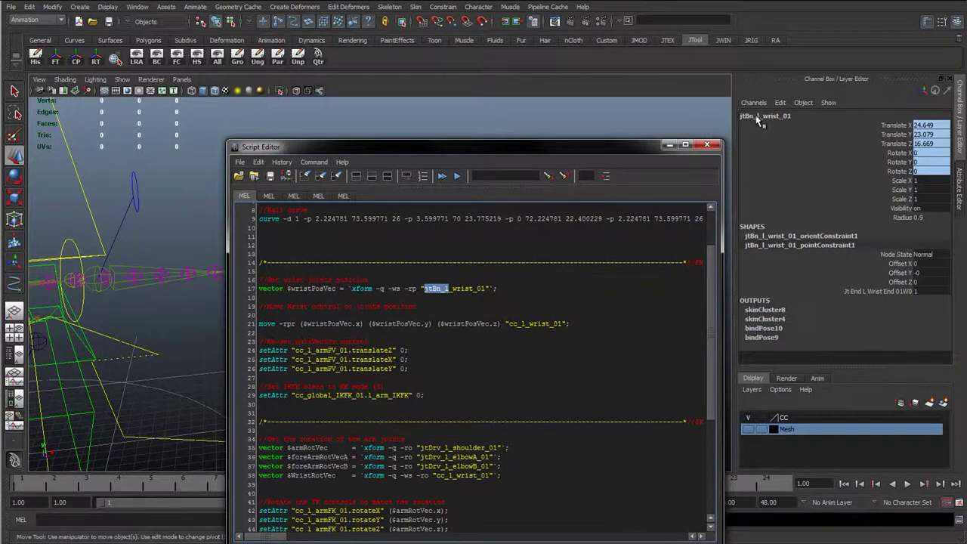
left_click_drag(635, 147, 840, 77)
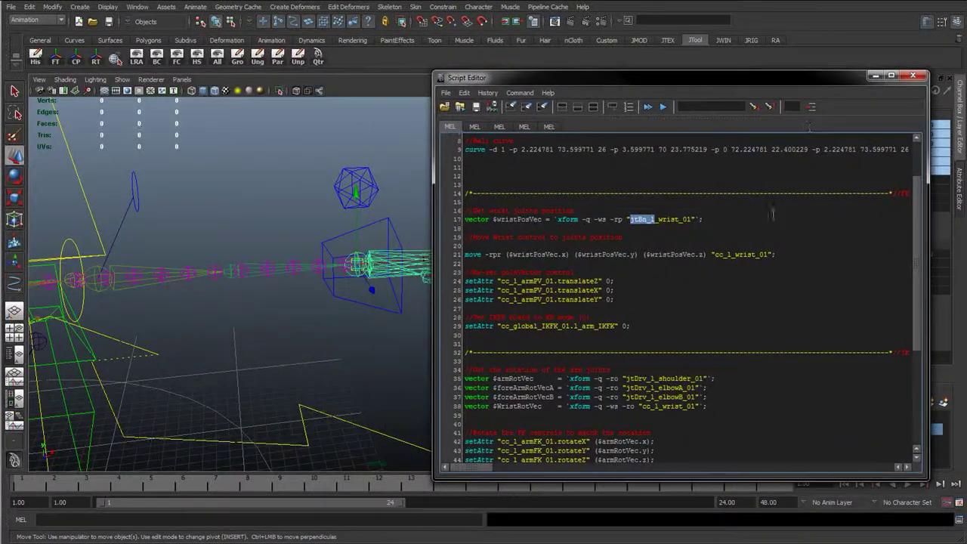
Examine the script from the move command on cc_l_wrist_01 through the FK matching section.
left_click_drag(723, 254, 759, 255)
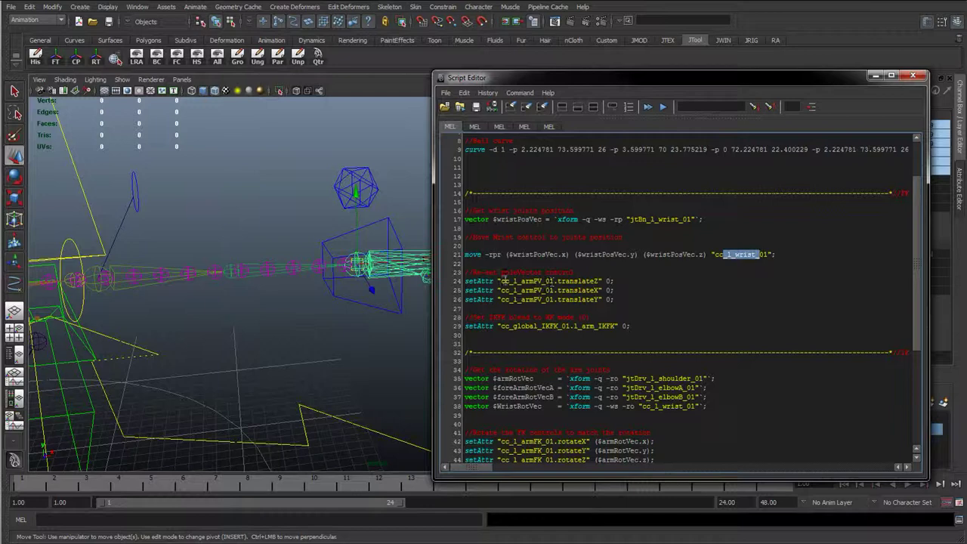
left_click(576, 330)
scroll(596, 340, "down", 5)
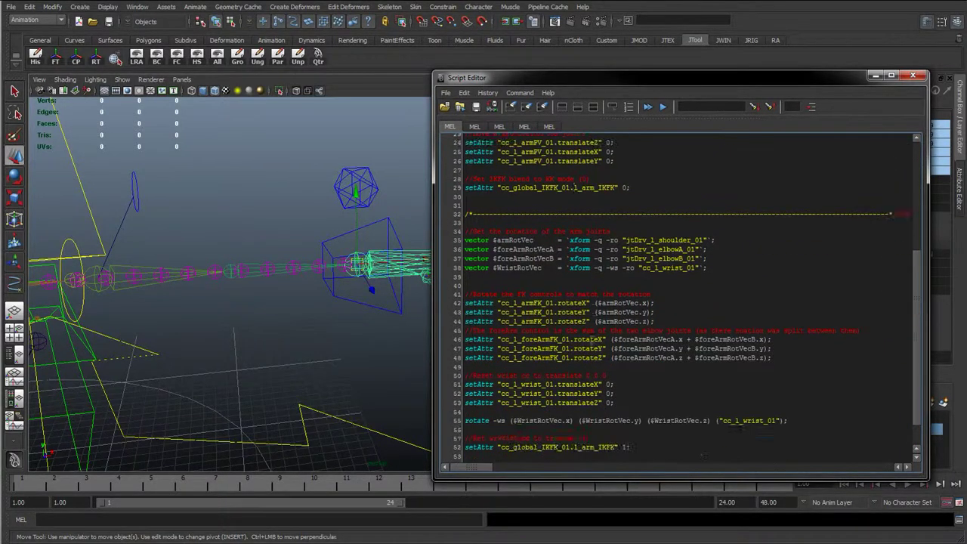
scroll(586, 325, "up", 4)
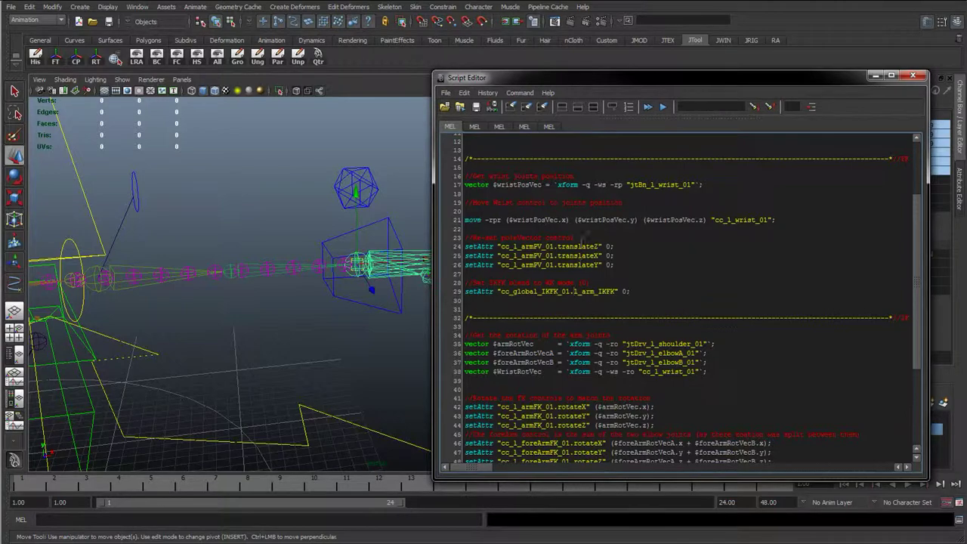
scroll(592, 314, "down", 5)
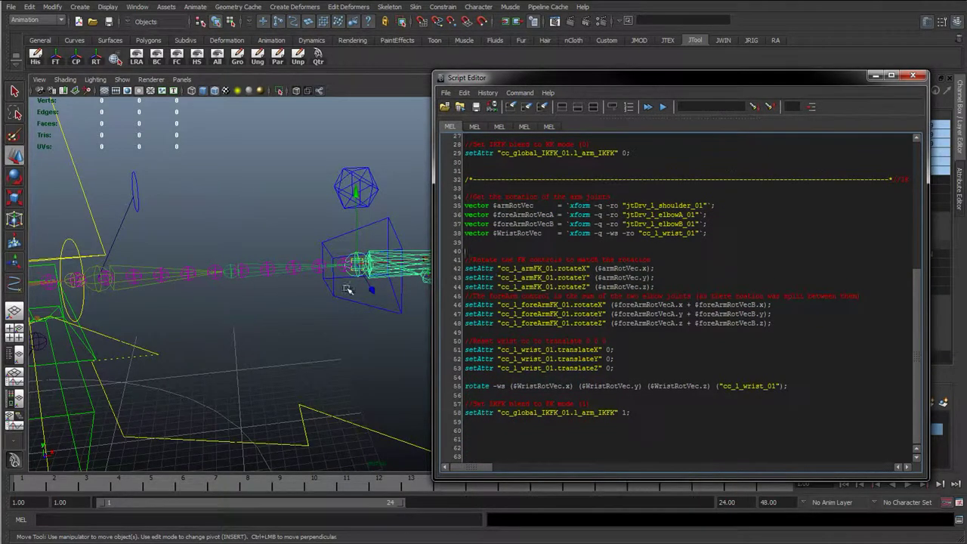
Select the left elbowB driver joint and move the Script Editor clear of the arm and its channel values.
left_click_drag(345, 286, 300, 294, "alt")
key("q")
left_click_drag(208, 237, 370, 320, "alt")
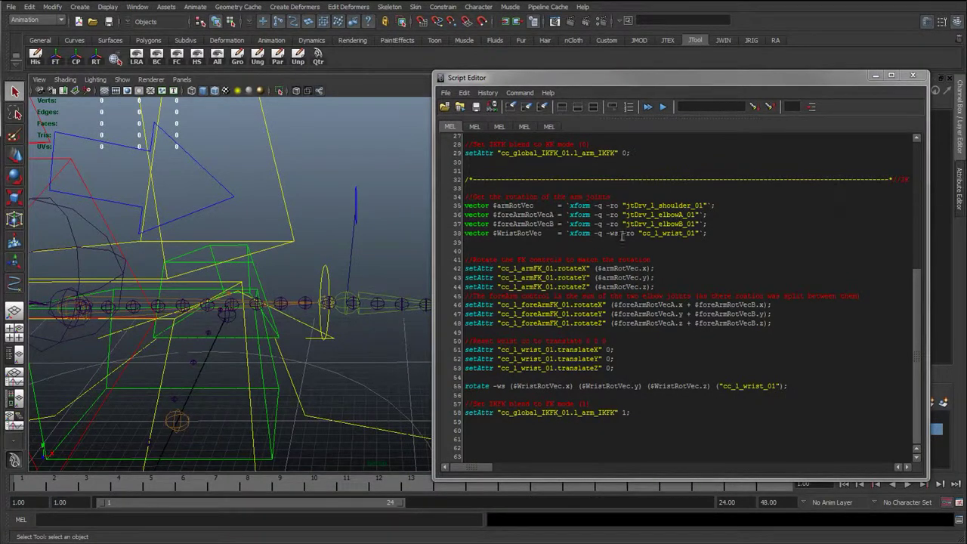
left_click(339, 296)
left_click_drag(683, 78, 662, 226)
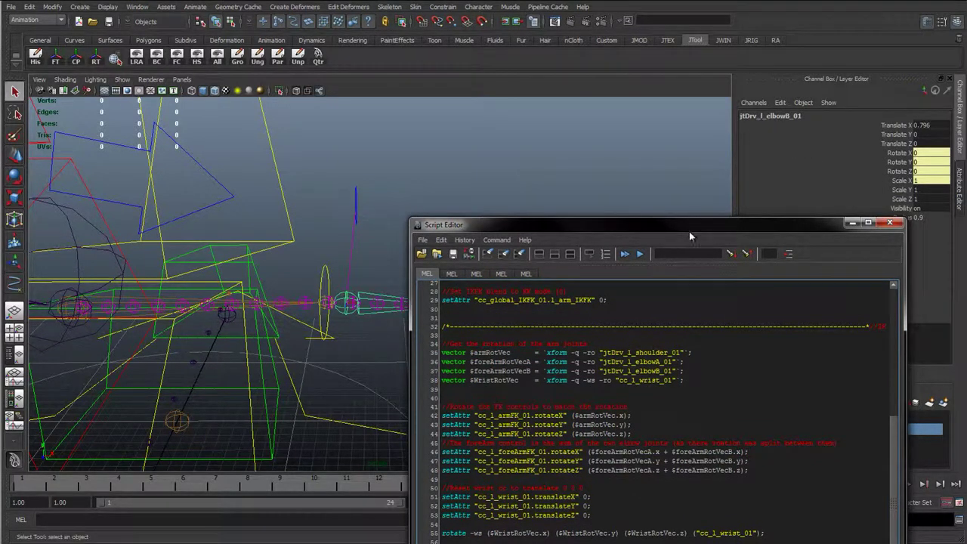
left_click_drag(689, 236, 718, 255)
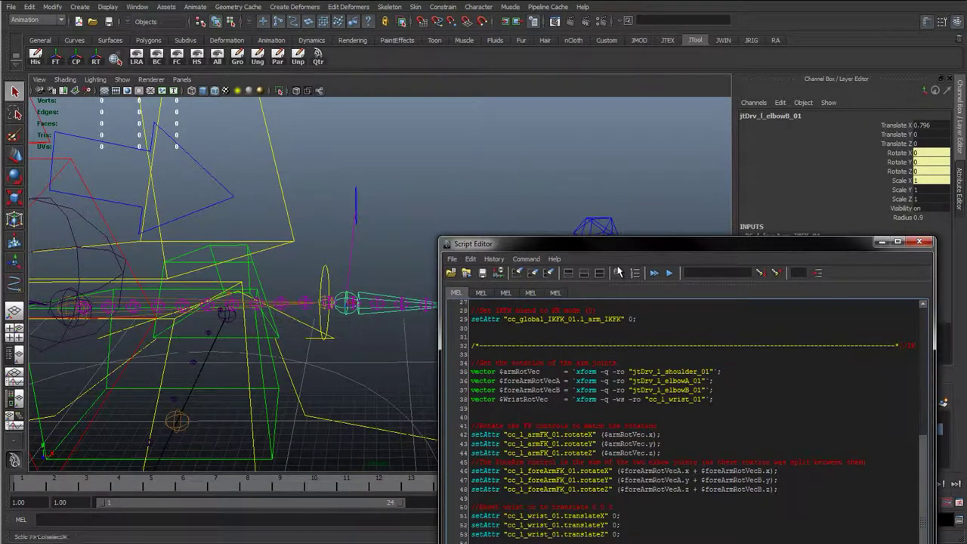
left_click_drag(618, 248, 630, 298)
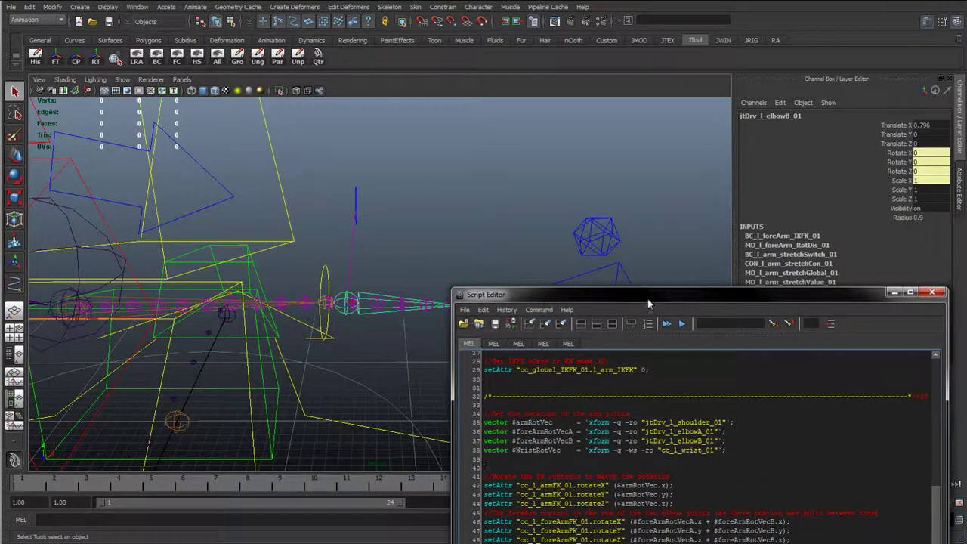
left_click_drag(557, 296, 562, 382)
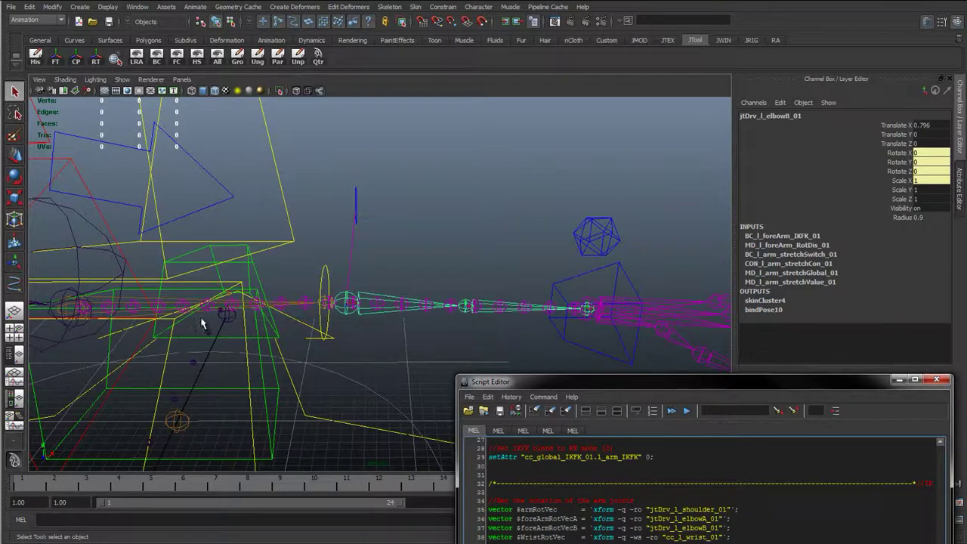
Try moving the left arm bend control upward, undo the move and clear the selection.
left_click(326, 303)
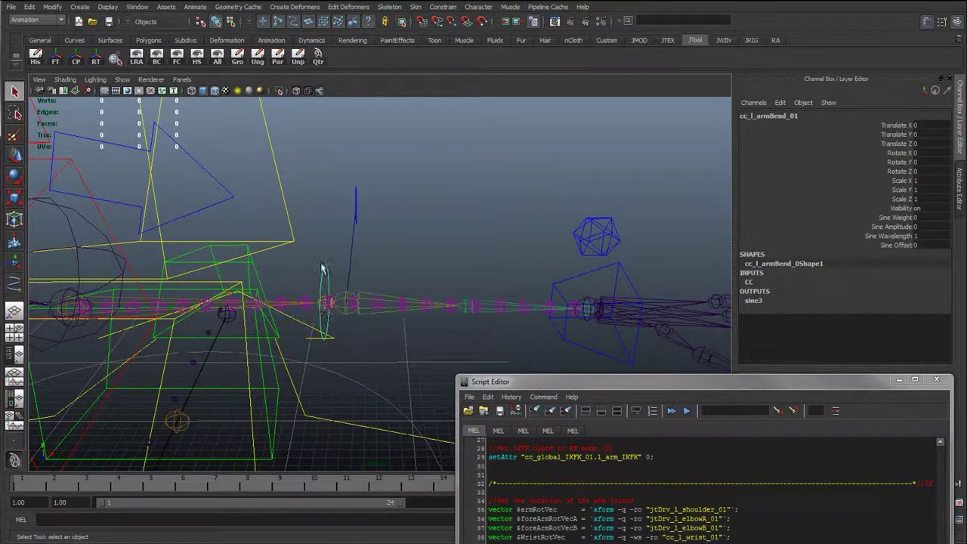
key("w")
left_click_drag(327, 303, 353, 230)
key("z")
left_click(412, 259)
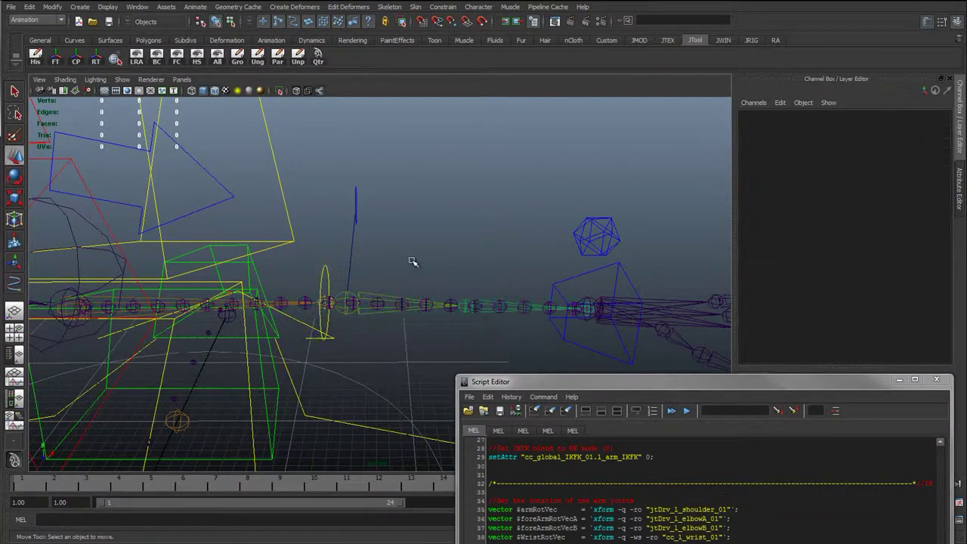
Compare the left elbowB driver joint with a forearm ribbon joint by selecting each in the rig.
key("q")
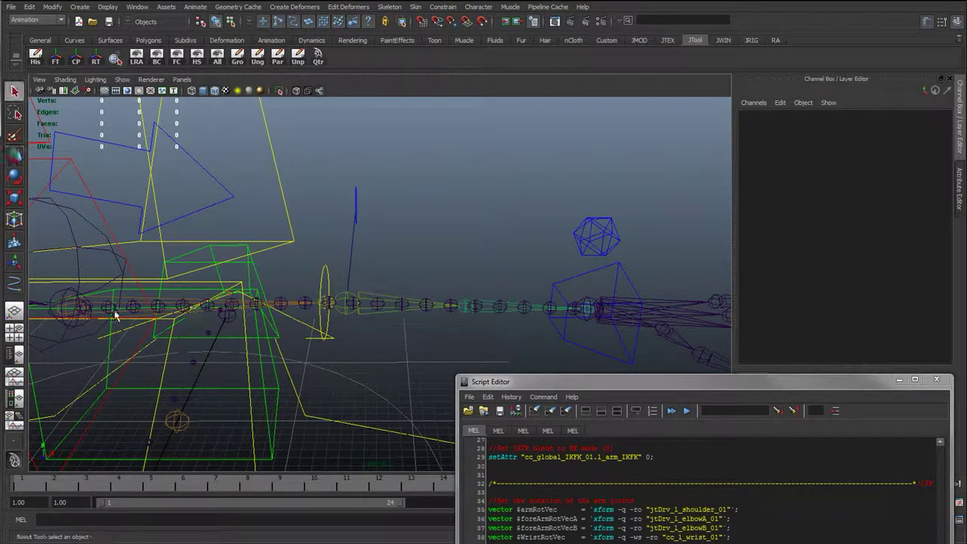
left_click(346, 296)
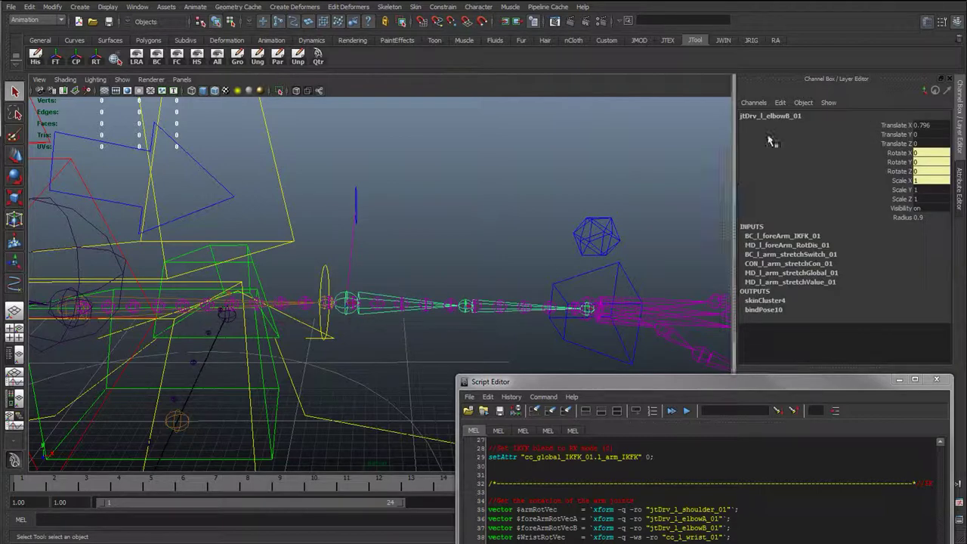
scroll(406, 306, "up", 2)
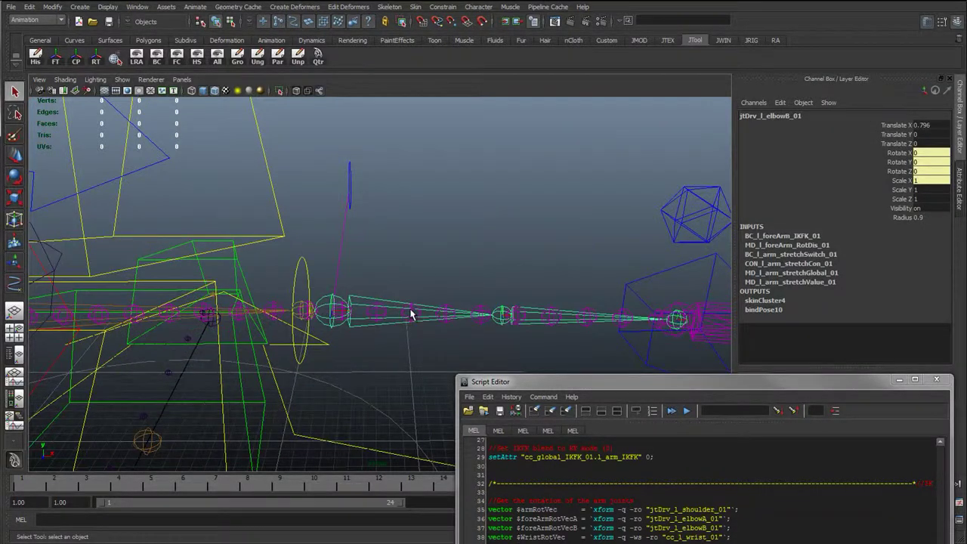
left_click(410, 312)
key("w")
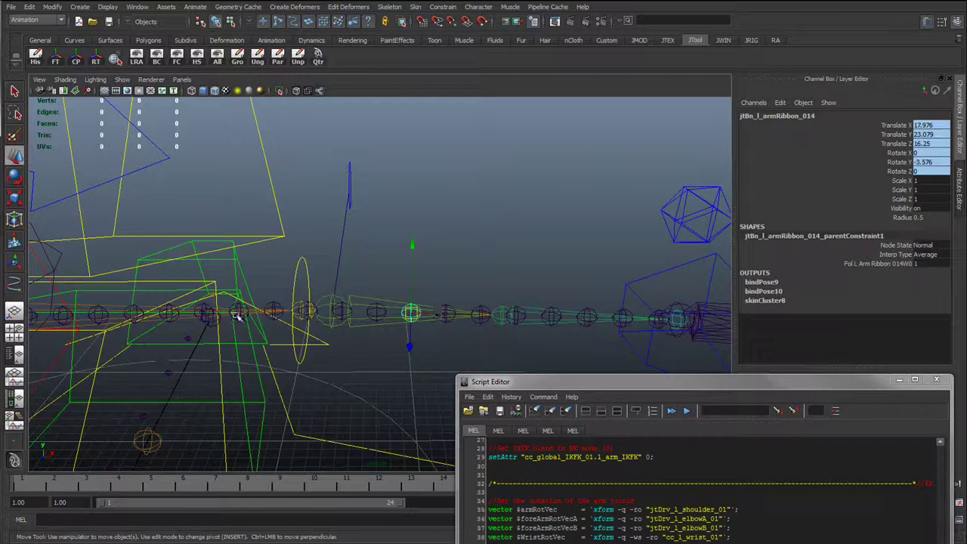
left_click(336, 302)
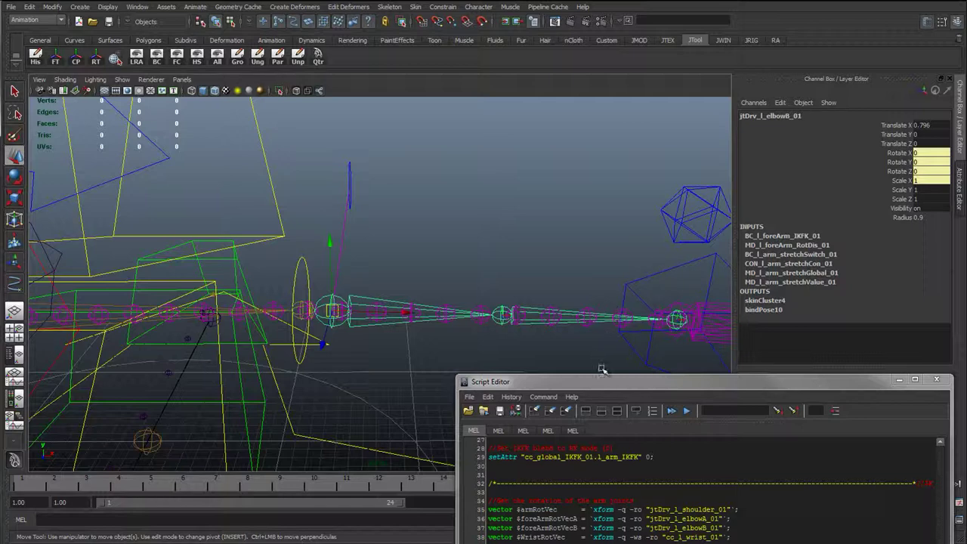
Bring the Script Editor back up and examine the arm rotation queries, highlighting $armRotVec and the jtDrv prefix on the shoulder line.
left_click_drag(611, 383, 471, 242)
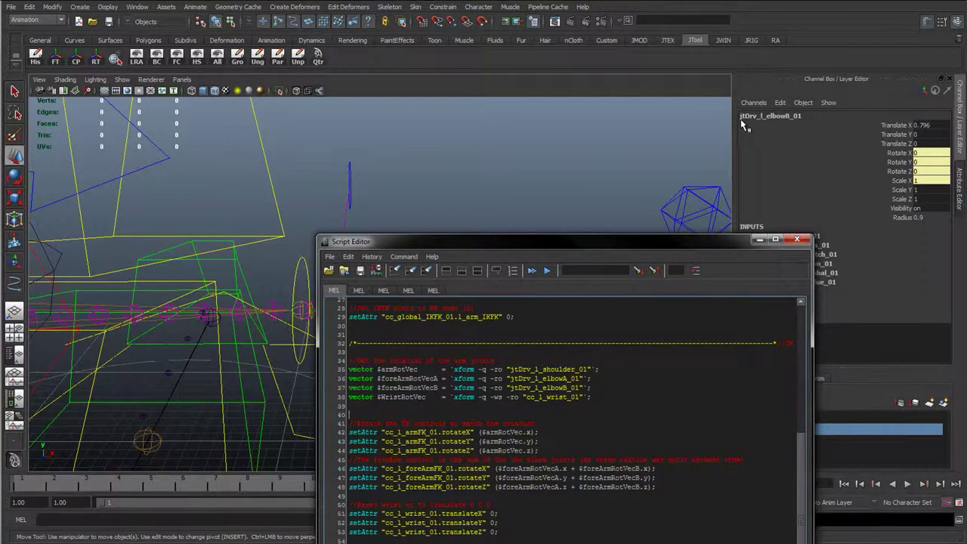
left_click_drag(562, 243, 627, 92)
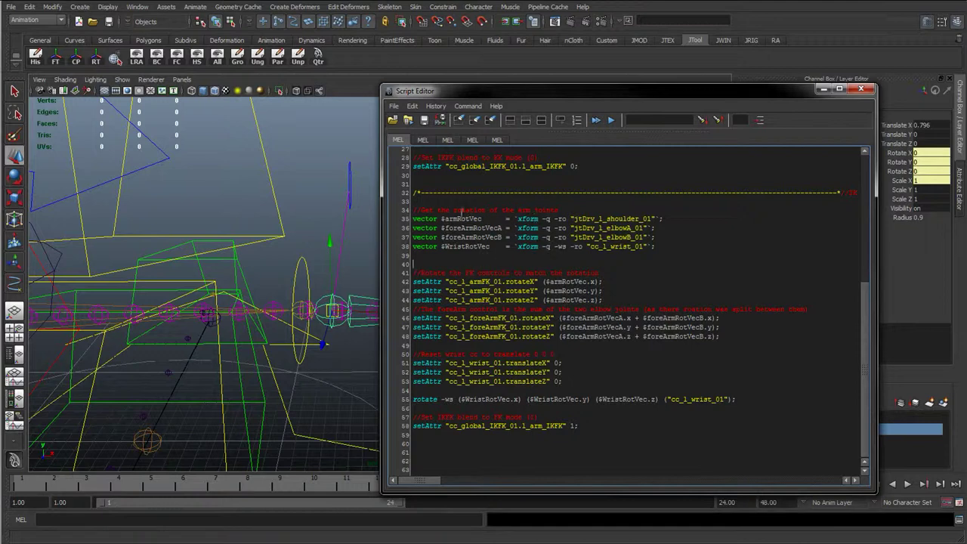
left_click_drag(438, 220, 450, 220)
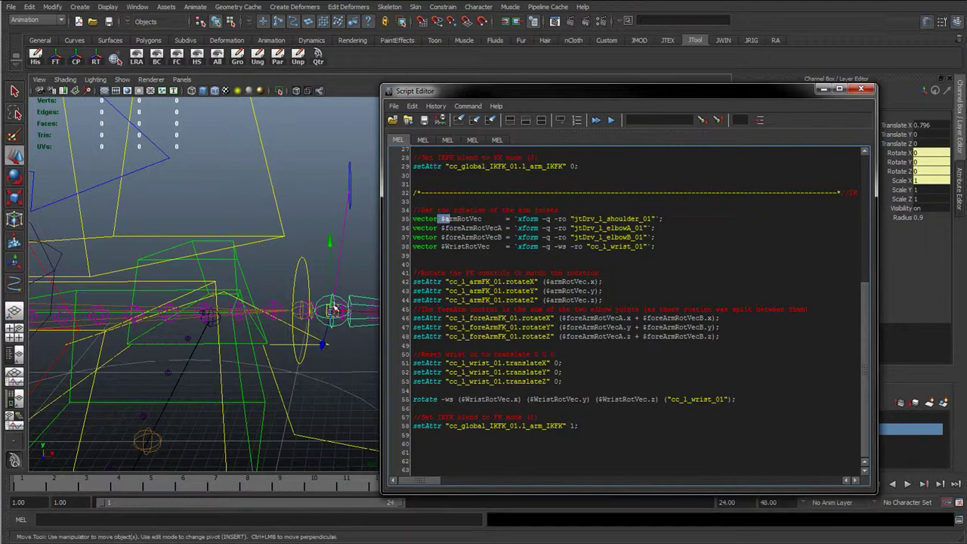
left_click_drag(581, 218, 597, 218)
left_click(576, 217)
left_click_drag(595, 219, 578, 219)
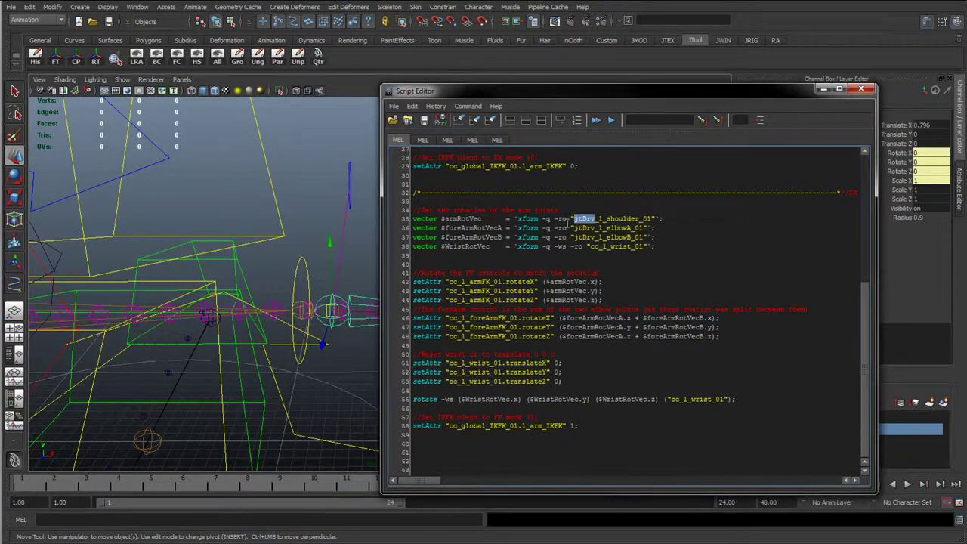
left_click(567, 228)
key("shift+Home")
left_click_drag(583, 218, 595, 219)
left_click(507, 261)
Examine the $WristRotVec world-space rotation query in the script and select the left wrist control it refers to.
left_click_drag(592, 93, 254, 78)
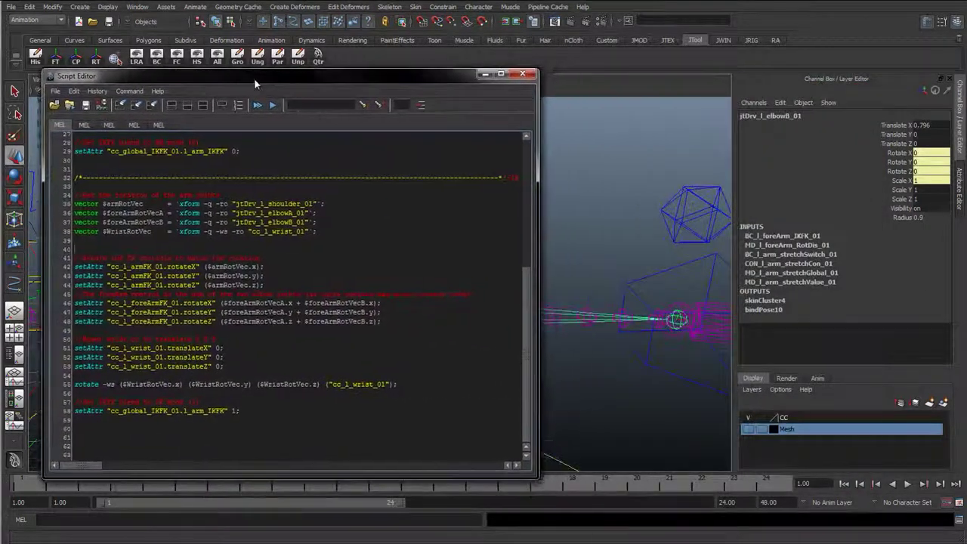
left_click_drag(75, 231, 321, 231)
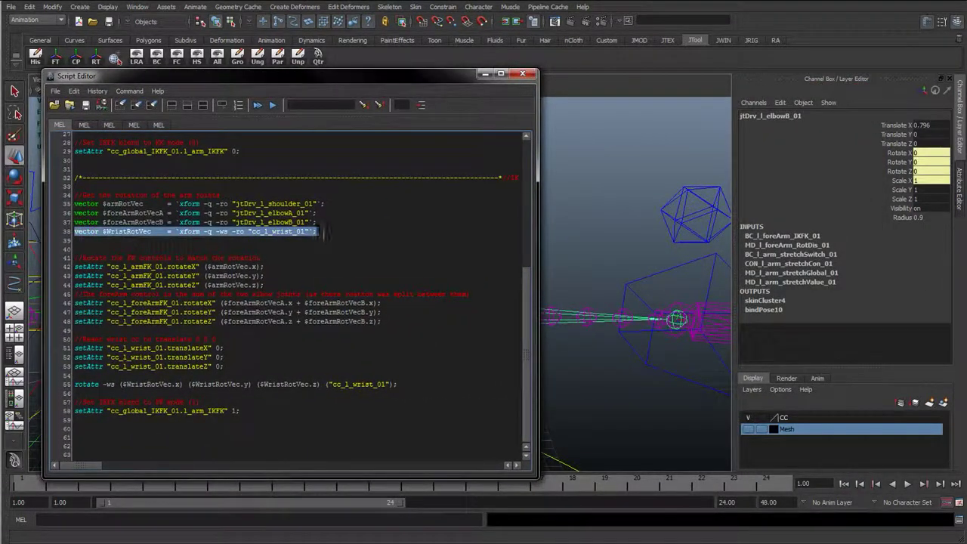
left_click(115, 236)
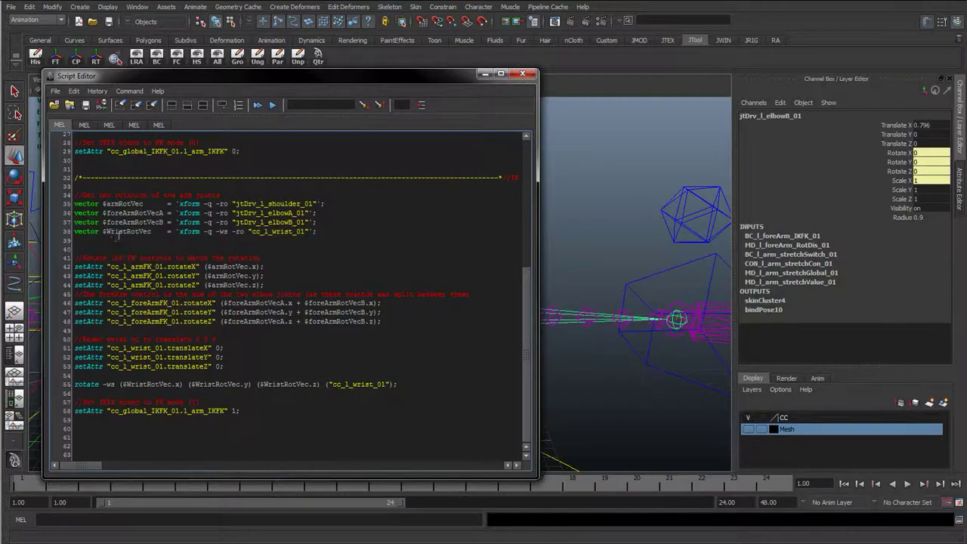
left_click_drag(107, 233, 134, 231)
left_click(651, 283)
left_click(658, 276)
right_click_drag(658, 286, 565, 242, "alt")
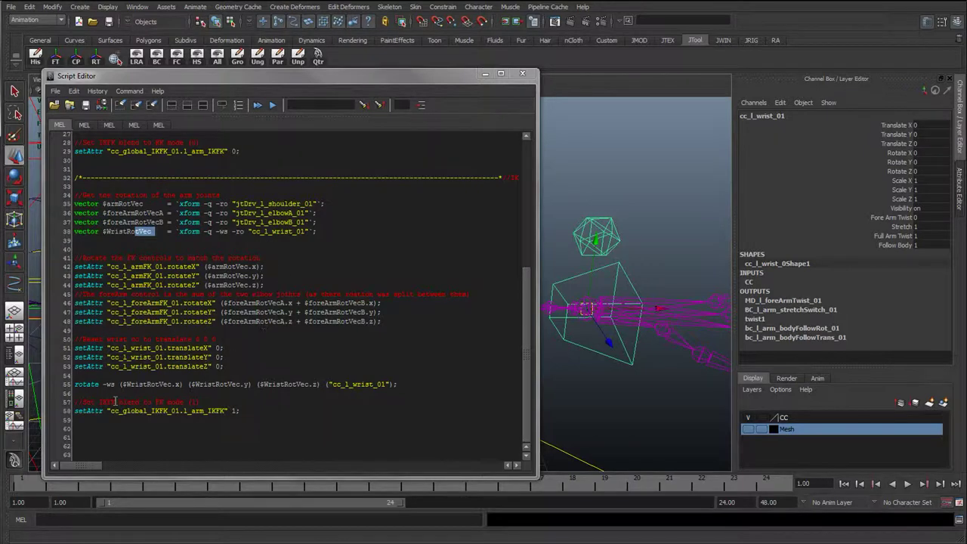
Examine the rotate -ws line that applies the $WristRotVec values to cc_l_wrist_01.
left_click_drag(76, 384, 101, 386)
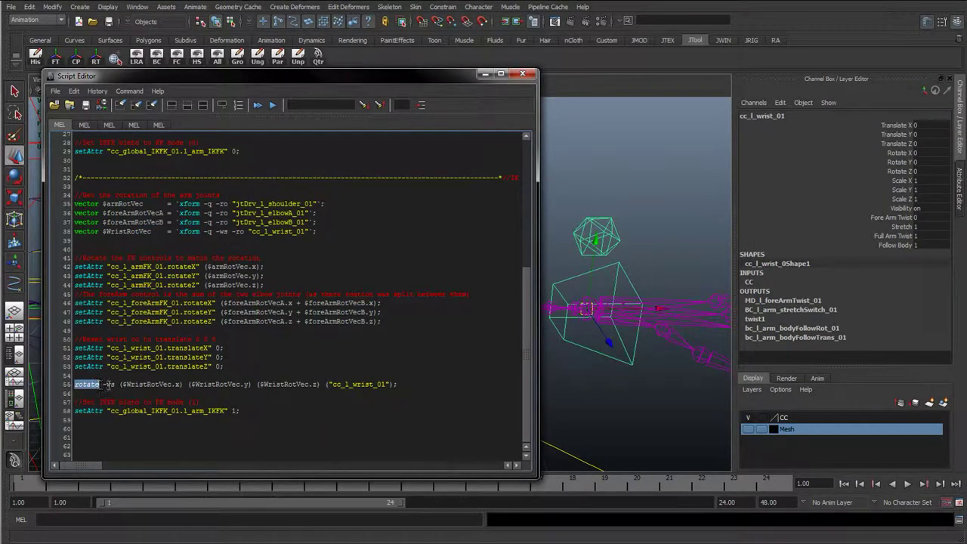
double_click(111, 384)
left_click_drag(123, 384, 330, 383)
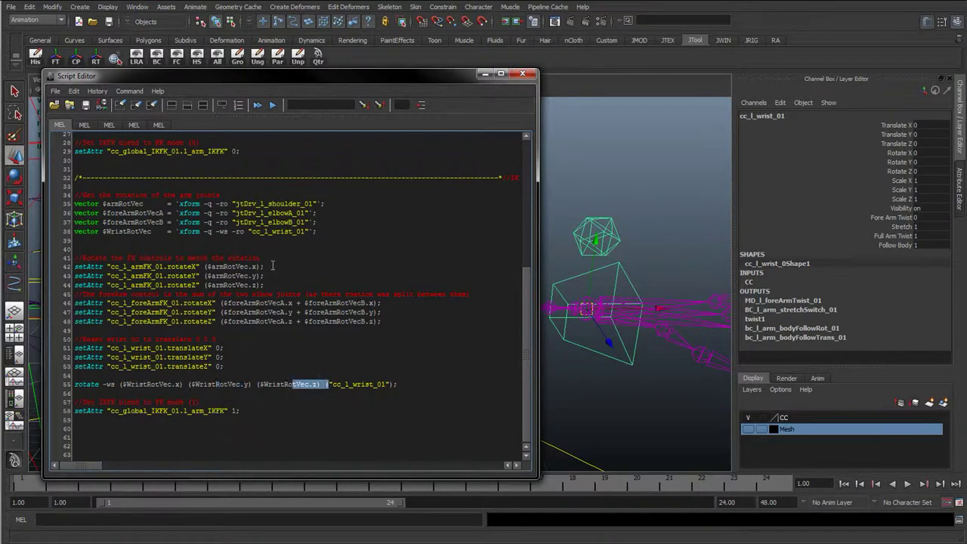
left_click(356, 384)
Clear the Script Editor from the view and rotate the left wrist control to about -52.8 on its Y axis.
left_click_drag(443, 74, 0, 83)
left_click(572, 296)
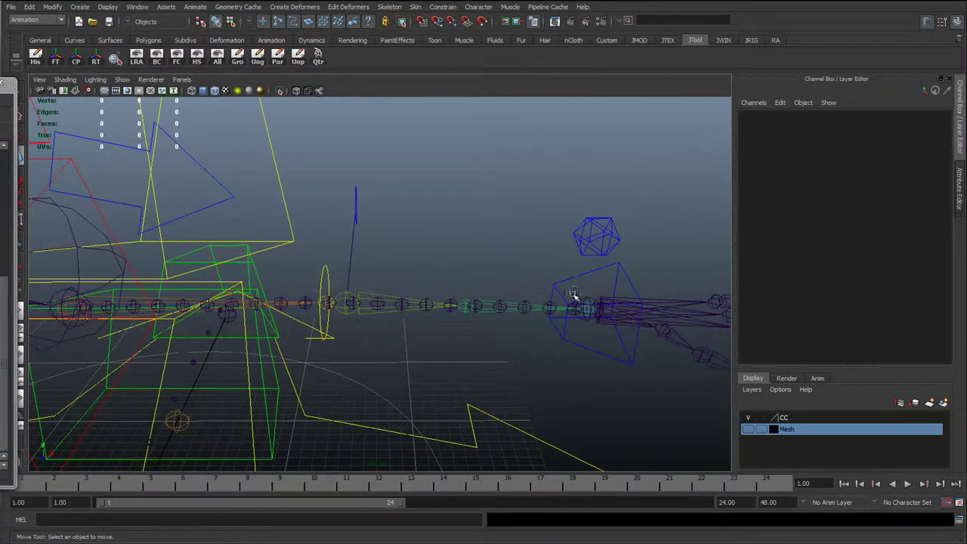
left_click(572, 277)
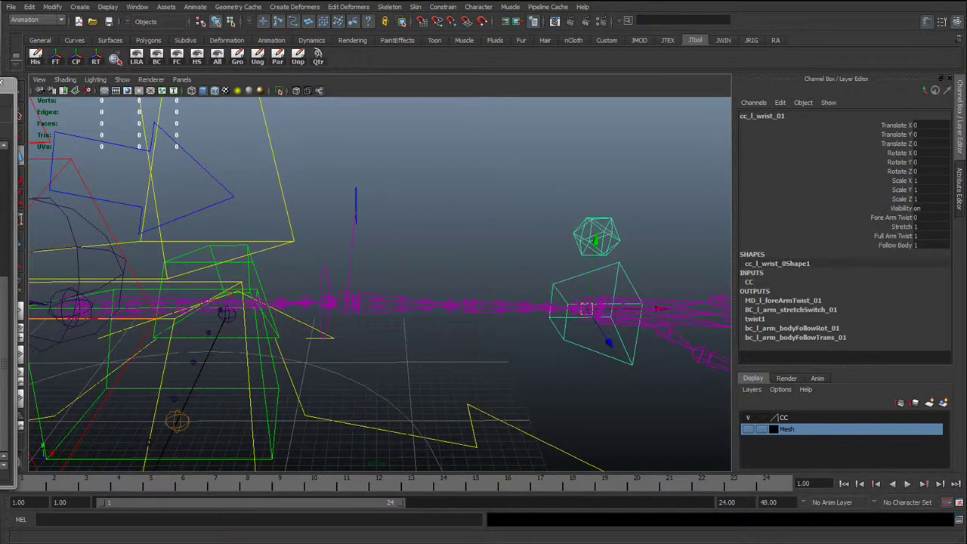
key("e")
left_click_drag(557, 334, 458, 433, "alt")
right_click_drag(457, 433, 391, 355, "alt")
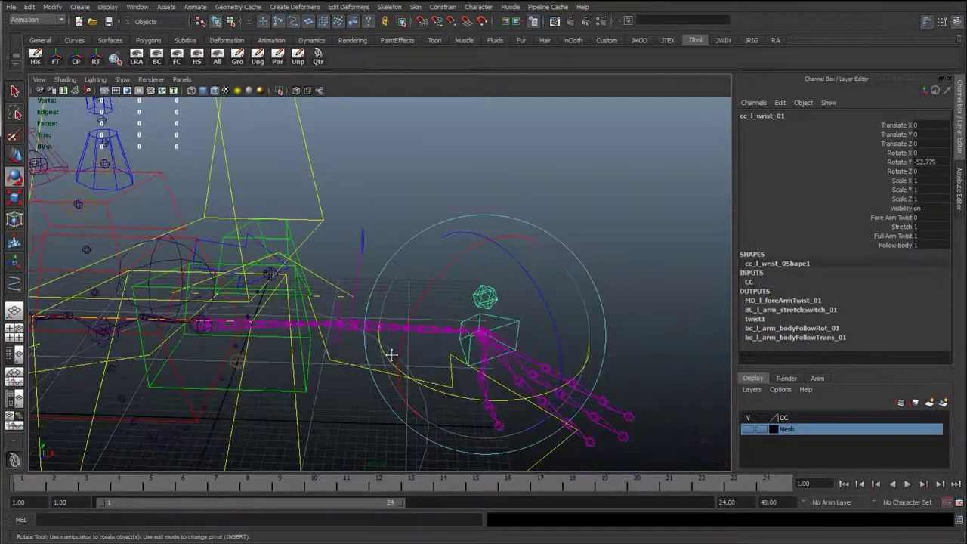
Bend the left arm by moving the wrist control to about -7.36, -4.34, 2.88 and clear the selection.
left_click_drag(391, 354, 352, 359, "alt")
key("w")
left_click_drag(504, 281, 393, 352)
right_click_drag(452, 369, 362, 408, "alt")
middle_click_drag(280, 441, 322, 384, "alt")
scroll(283, 414, "down", 3)
left_click_drag(283, 414, 275, 410, "alt")
left_click(277, 411)
left_click(302, 376)
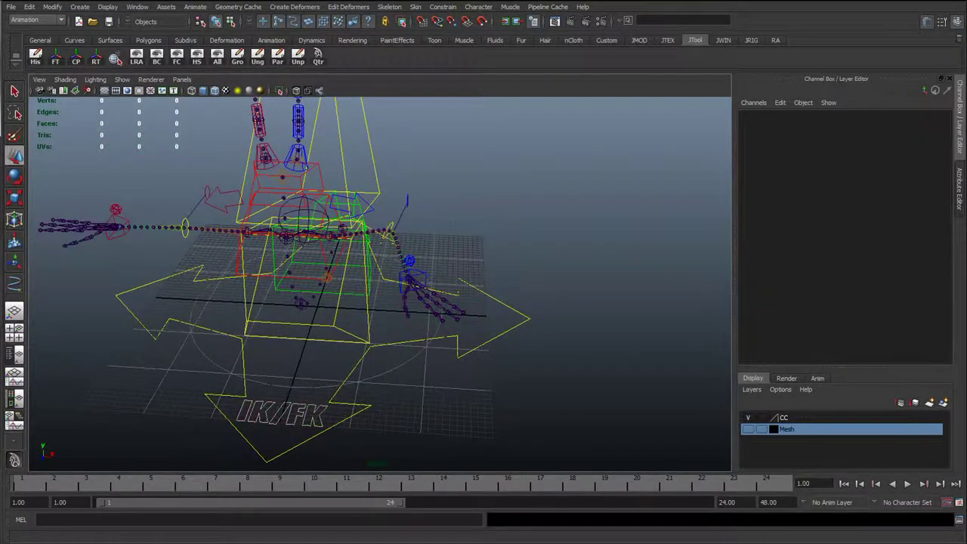
Bring back the Script Editor and run the block from the arm rotation queries through setting the IKFK blend to 1.
left_click_drag(0, 157, 521, 102)
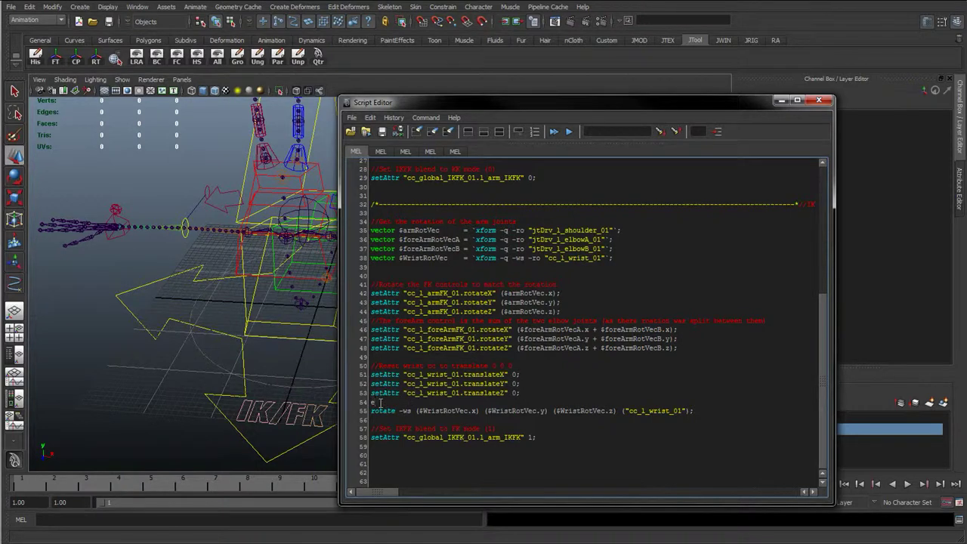
left_click_drag(557, 438, 367, 220)
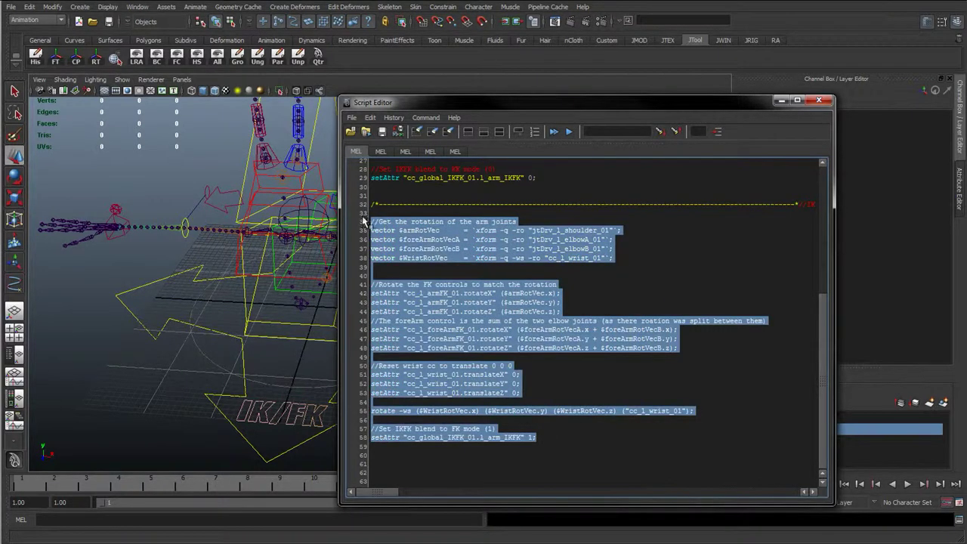
left_click_drag(575, 100, 575, 73)
left_click_drag(647, 91, 733, 301)
left_click(672, 321)
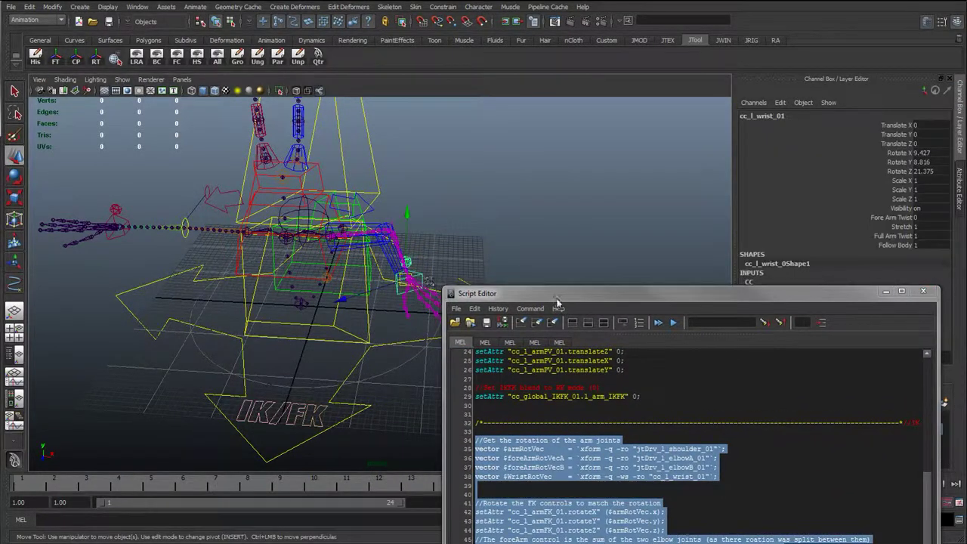
Undo the IK-to-FK script run and select the left wrist control again.
left_click_drag(565, 296, 582, 100)
left_click(520, 457)
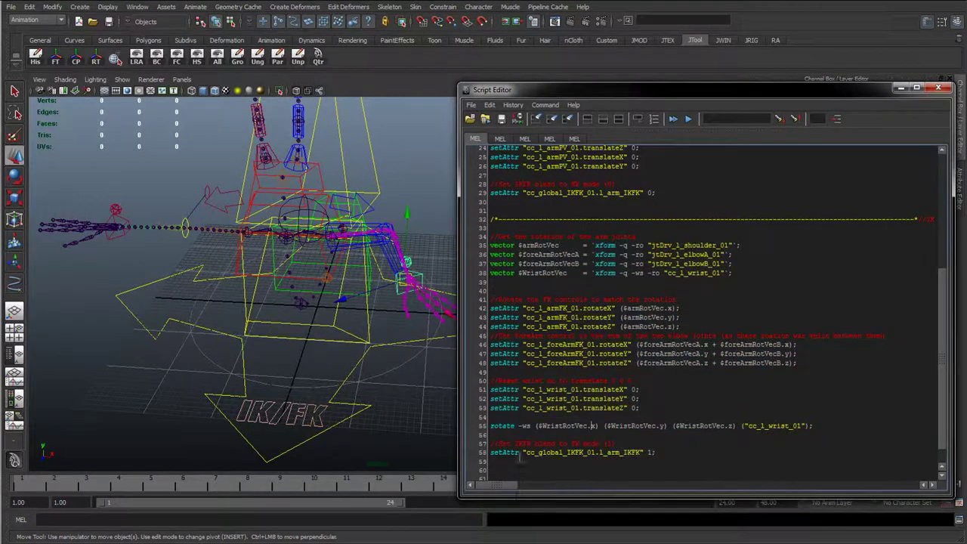
key("ctrl+z")
key("ctrl+z")
key("ctrl+z")
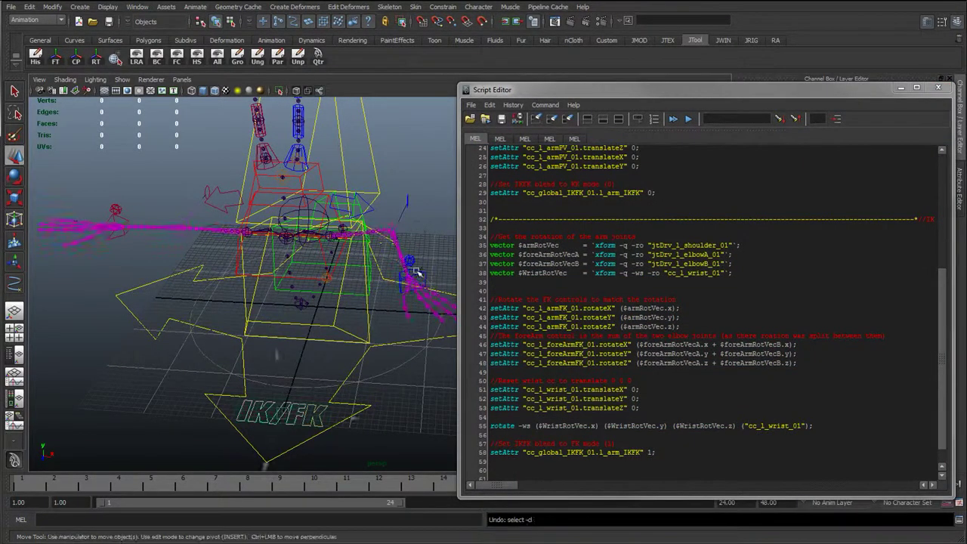
left_click(430, 272)
left_click(413, 276)
key("ctrl+z")
Comment out the rotate -ws line for cc_l_wrist_01 and run the IK-to-FK block again without it.
left_click(551, 444)
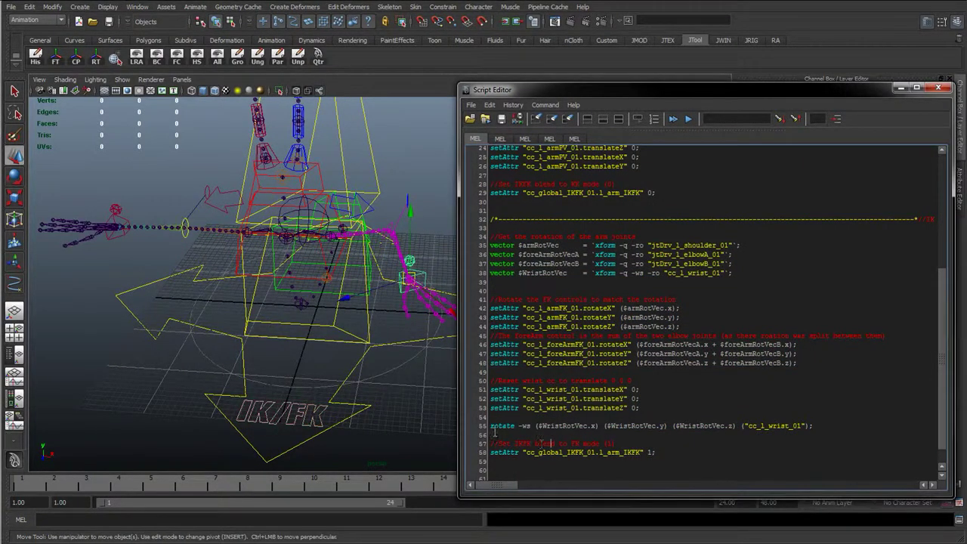
left_click(491, 426)
type("//")
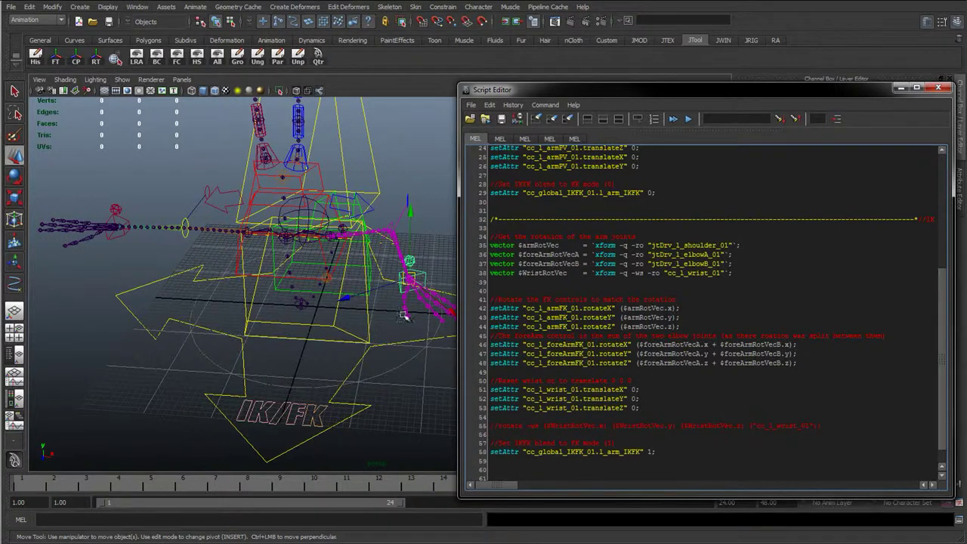
left_click_drag(672, 462, 450, 239)
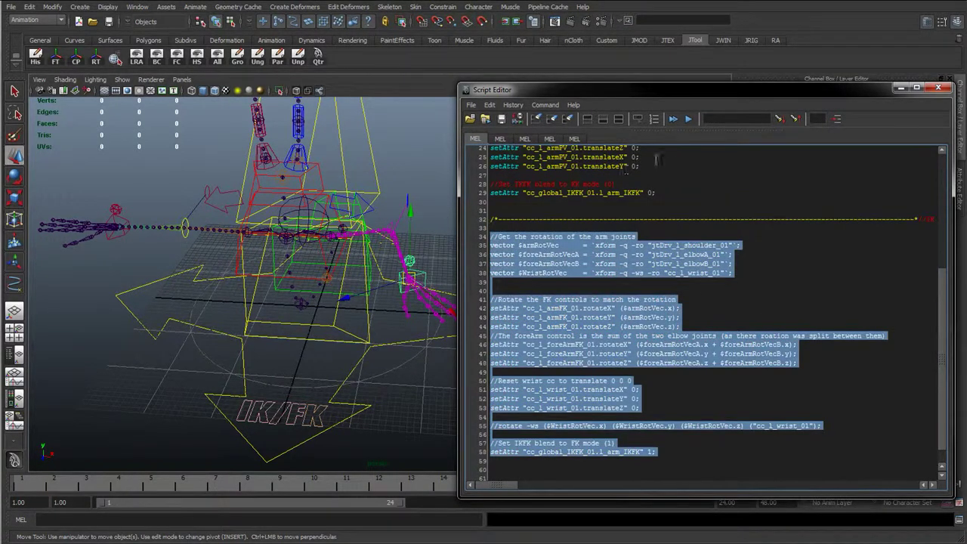
left_click(687, 120)
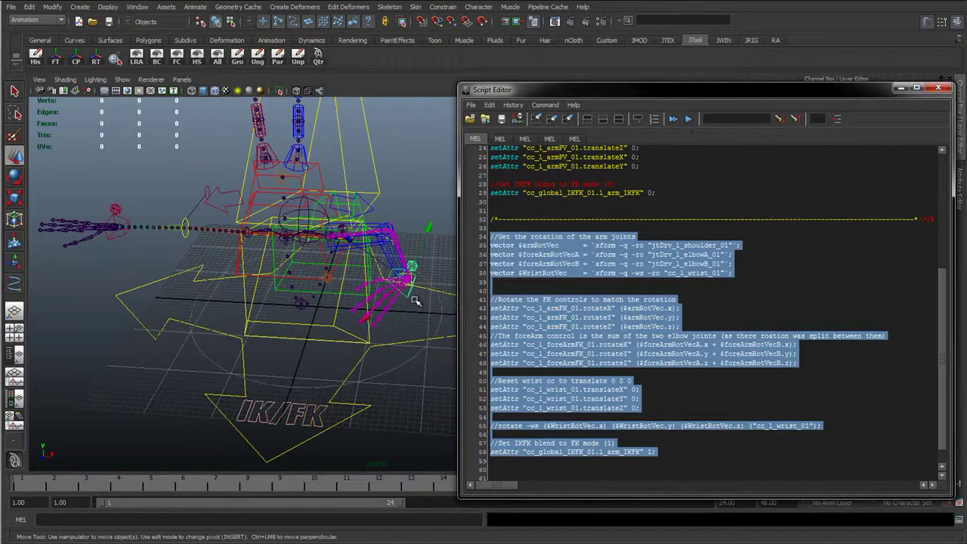
Inspect the left wrist's orientation in the rig without the script window in the way and undo the last script run.
left_click(494, 427)
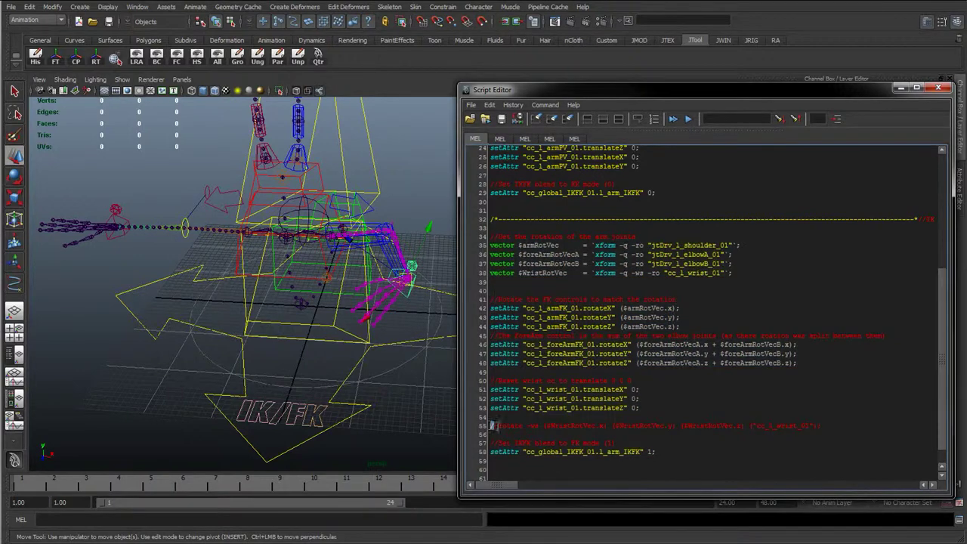
left_click_drag(535, 96, 483, 406)
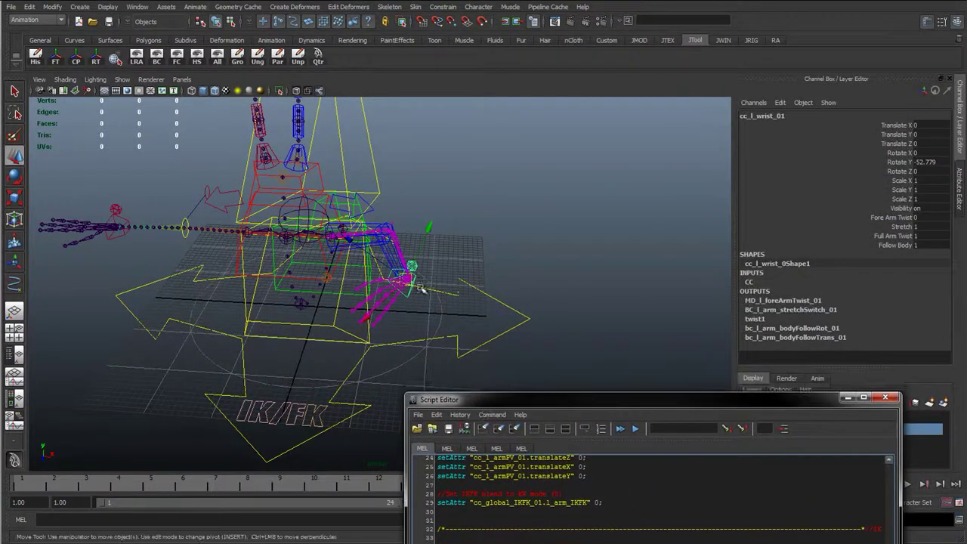
left_click_drag(388, 277, 355, 291, "alt")
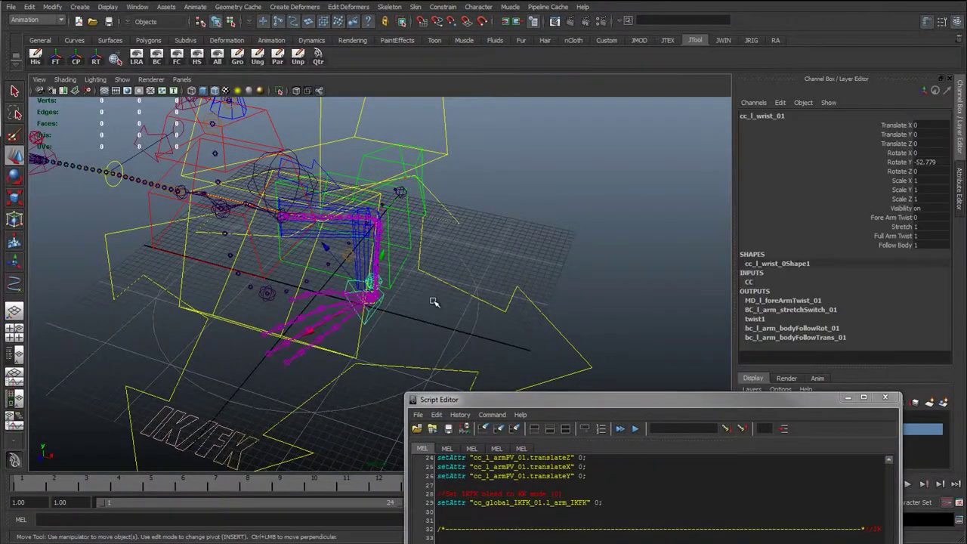
key("ctrl+Return")
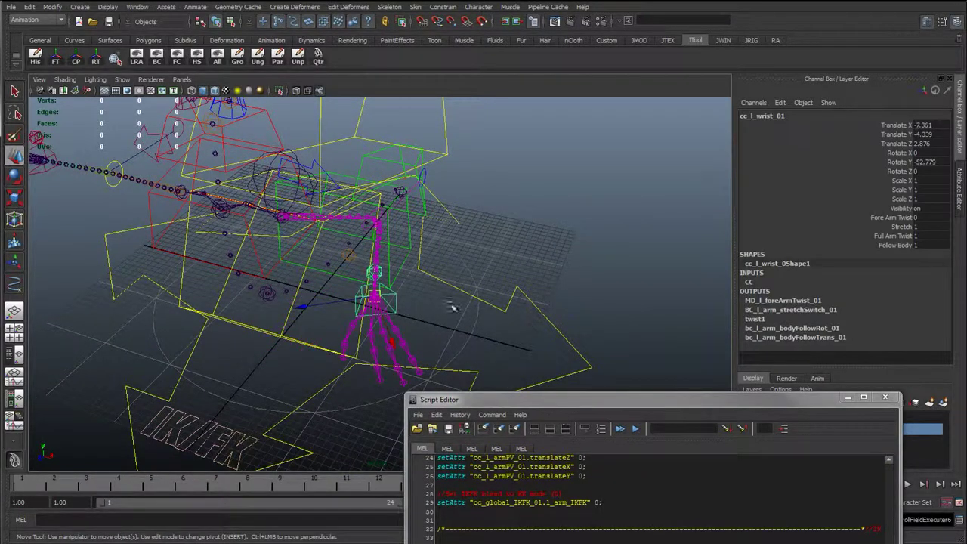
Examine the left wrist control against its parent group grp_cc_l_wristOff_01 and the bent arm in the rig.
left_click_drag(452, 307, 442, 330, "alt")
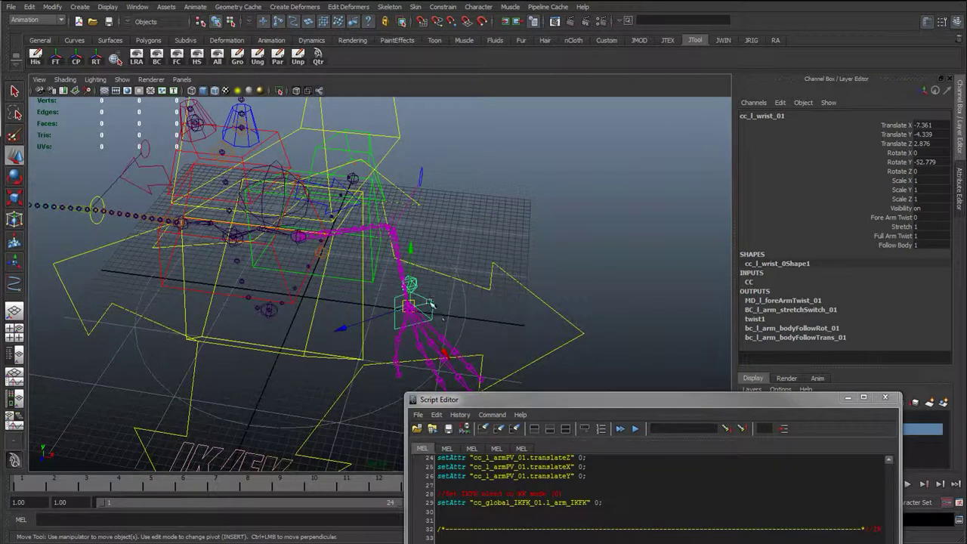
key("Up")
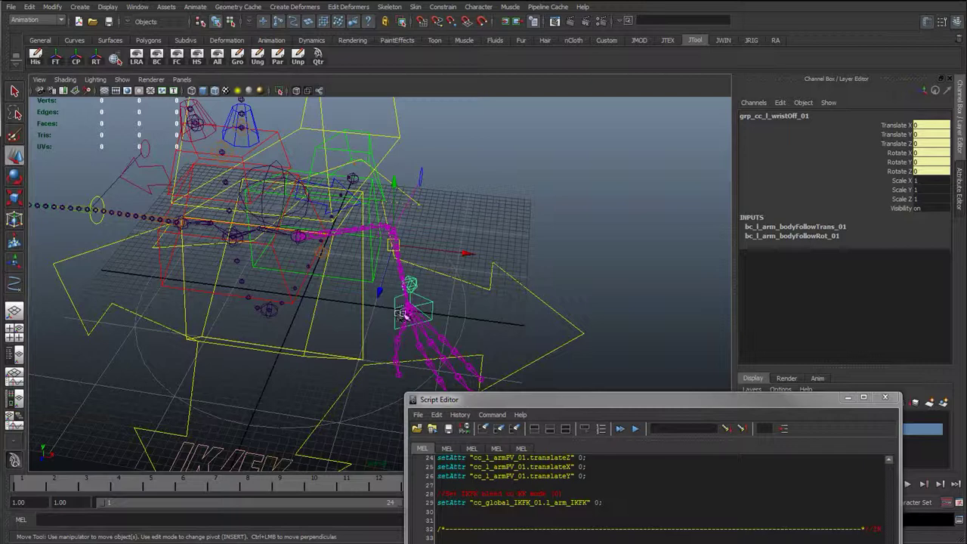
left_click(456, 309)
left_click(431, 303)
left_click(434, 308)
left_click(434, 304)
left_click_drag(458, 308, 524, 325, "alt")
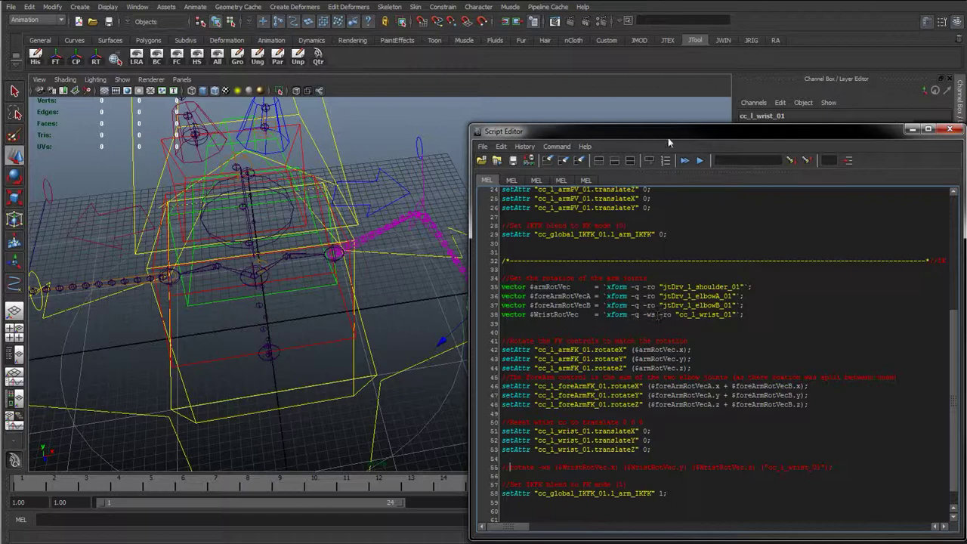
left_click_drag(671, 131, 700, 385)
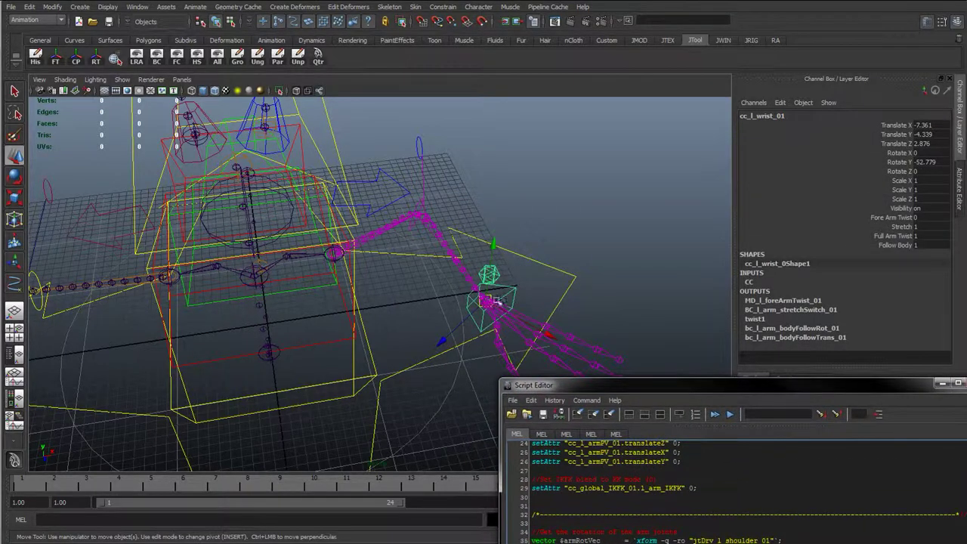
left_click_drag(478, 317, 434, 340, "alt")
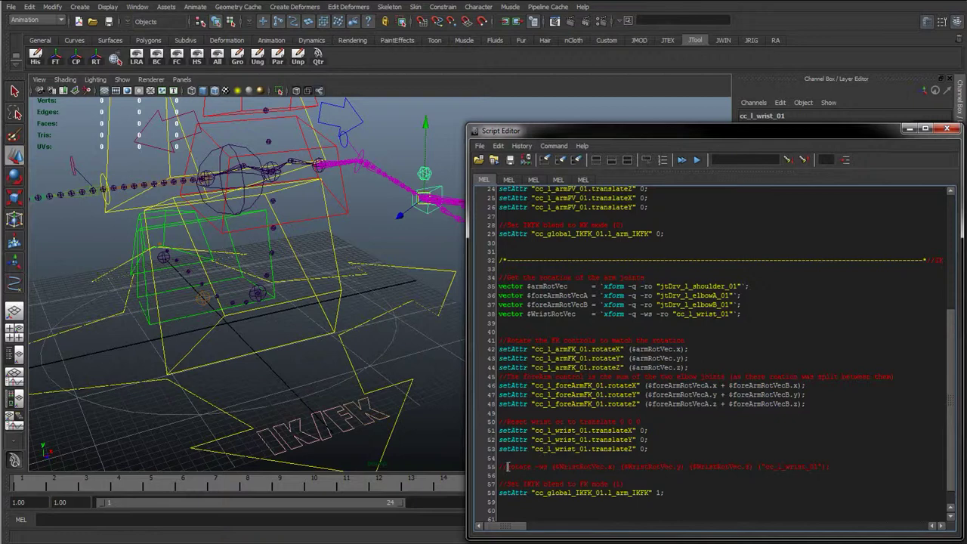
Uncomment the rotate -ws line for cc_l_wrist_01 and highlight the world-space xform query assigned to $WristRotVec.
left_click_drag(507, 467, 529, 468)
key("BackSpace")
left_click(540, 467)
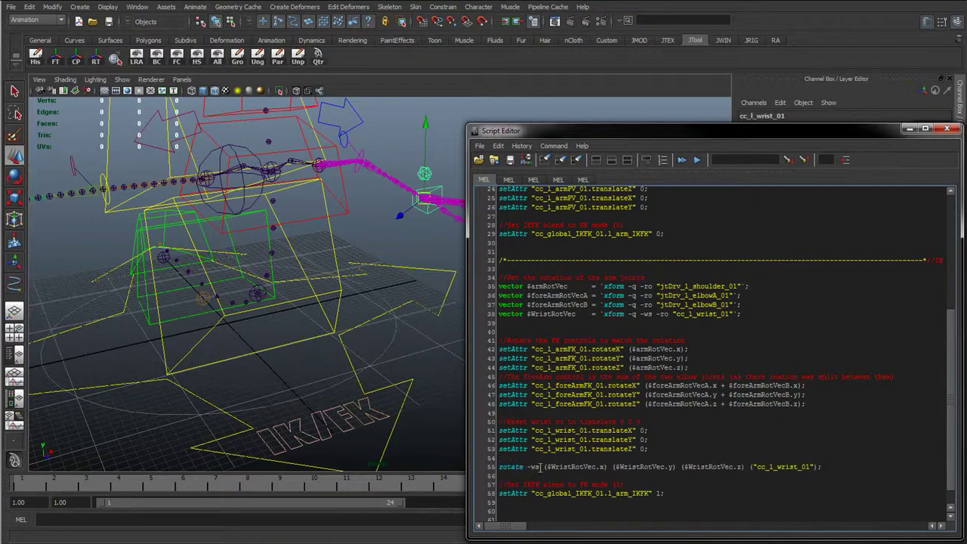
left_click_drag(600, 314, 742, 314)
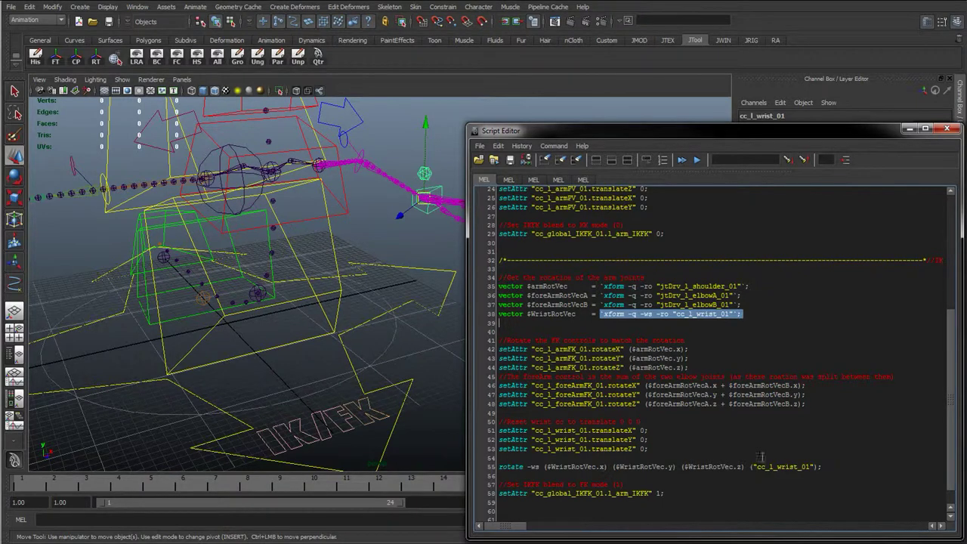
Run the script from the arm rotation queries through the wrist translate reset, followed by the rotate -ws line on its own.
left_click_drag(663, 447, 499, 278)
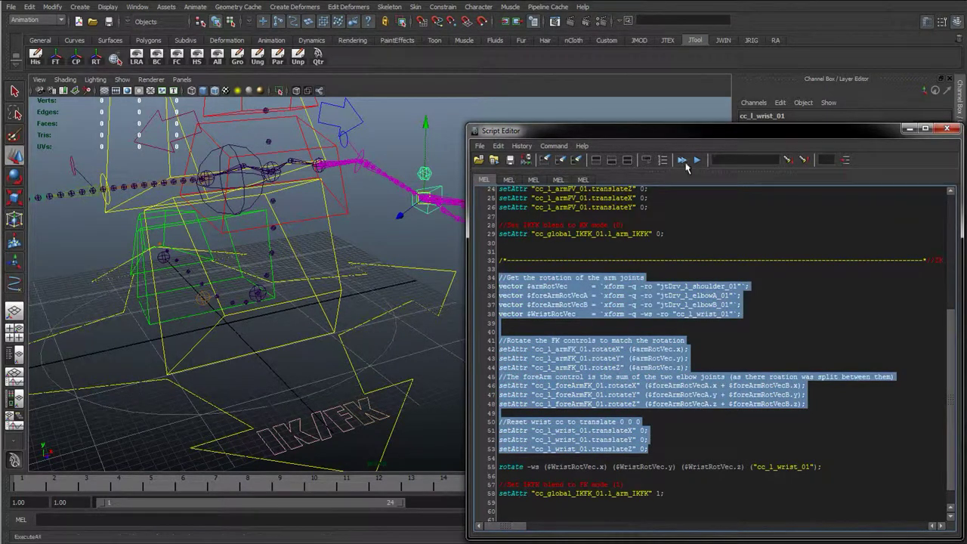
left_click(696, 160)
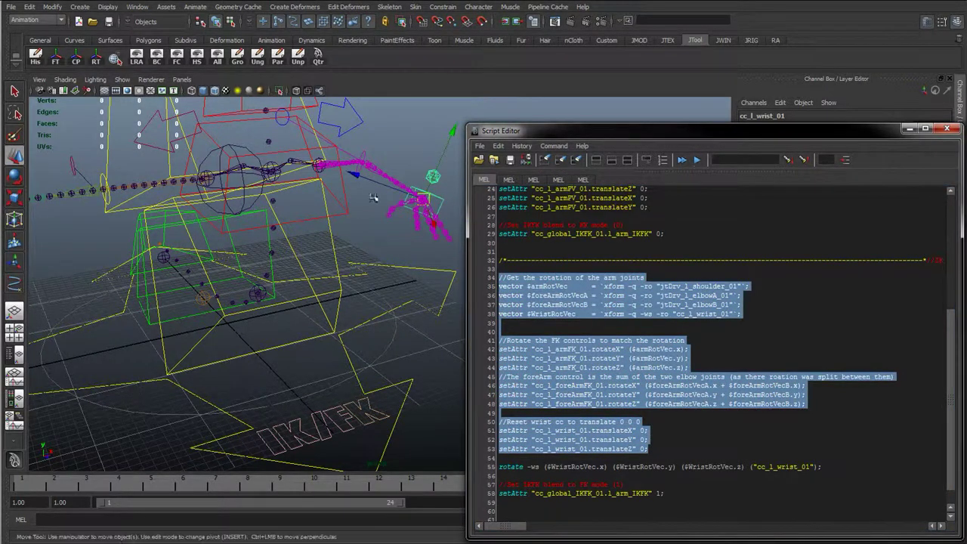
left_click(799, 466)
left_click_drag(824, 467, 483, 467)
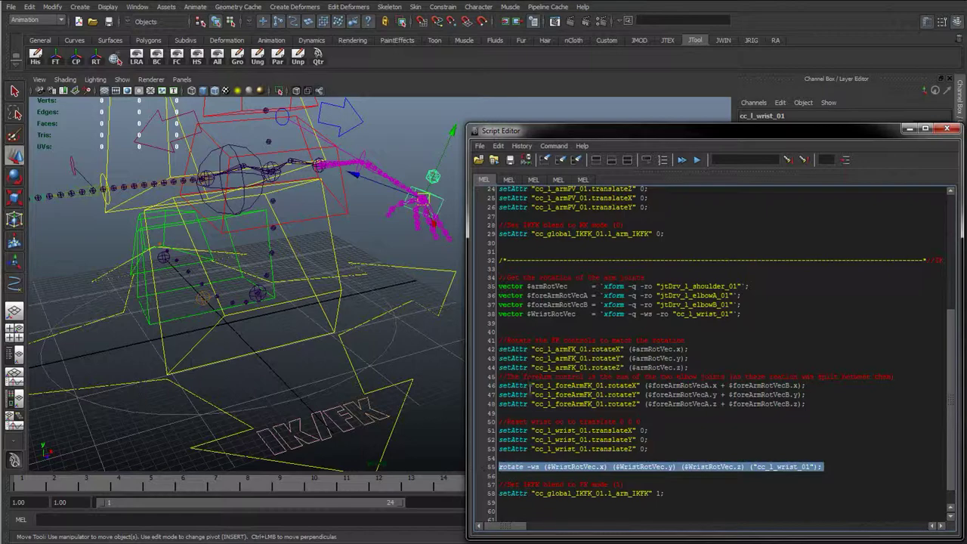
left_click(696, 160)
left_click_drag(385, 246, 427, 263, "alt")
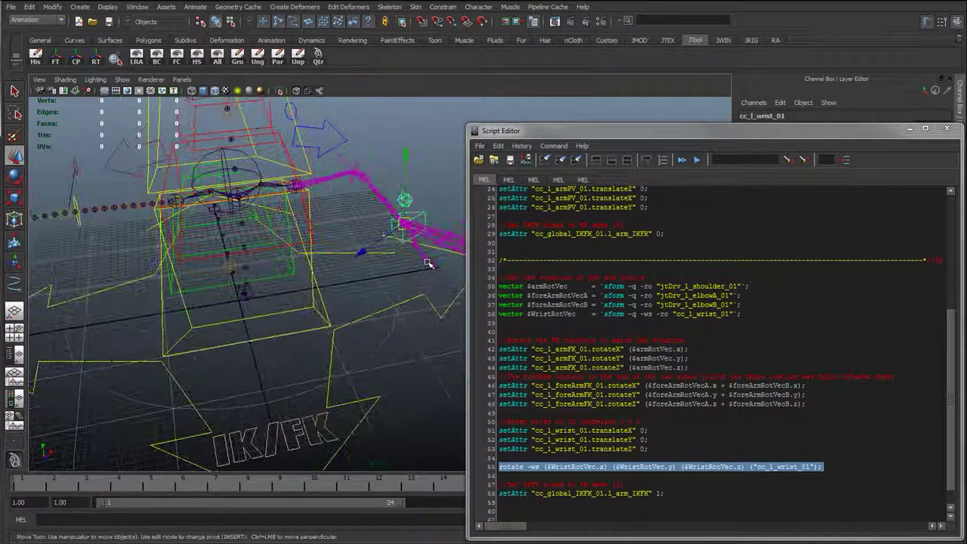
left_click_drag(369, 312, 285, 332, "alt")
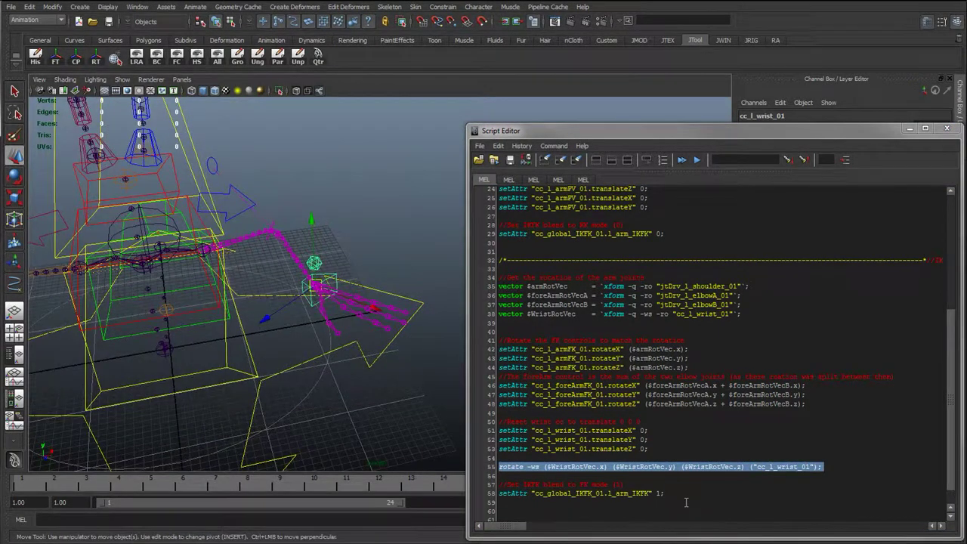
Run the line that sets cc_global_IKFK_01.l_arm_IKFK to 1 to switch the left arm to FK.
left_click_drag(667, 494, 499, 484)
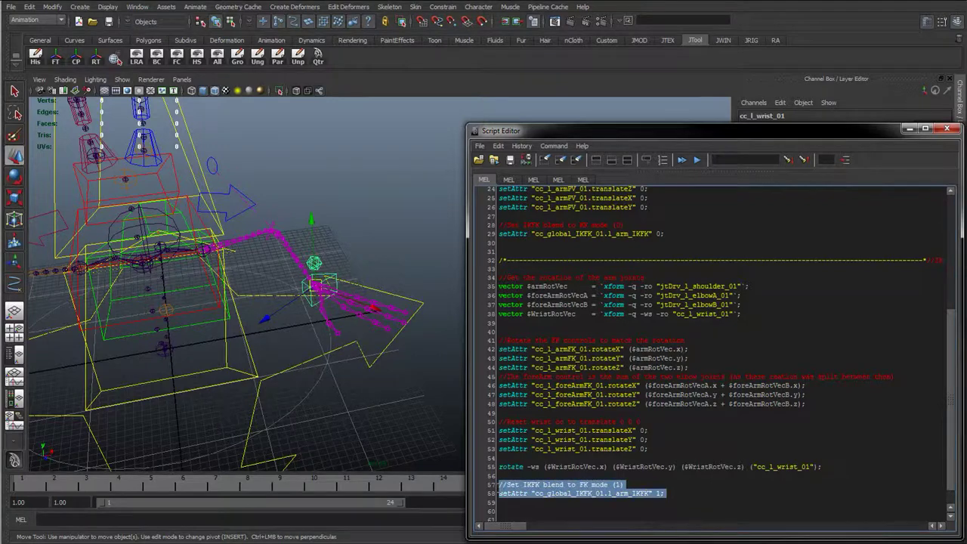
left_click(696, 159)
left_click_drag(439, 311, 346, 268, "alt")
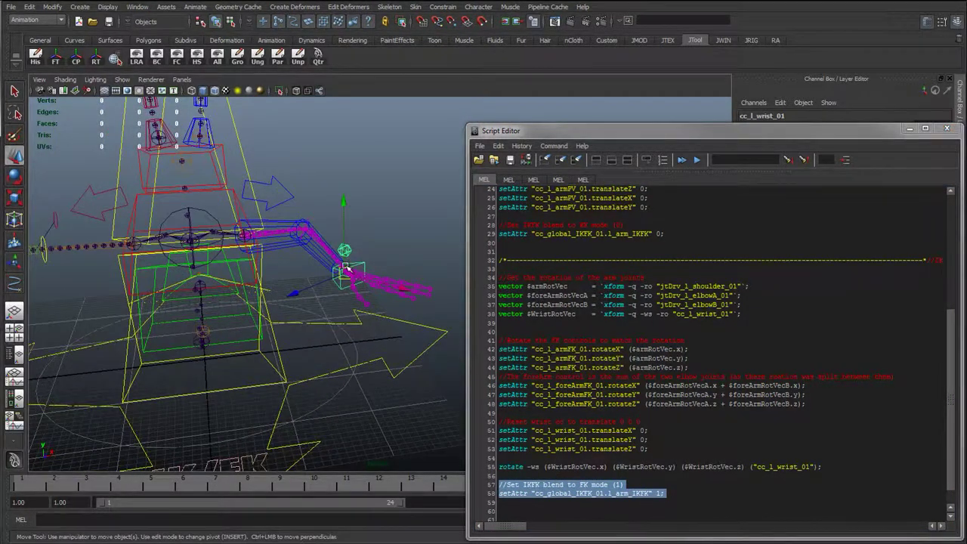
Check the matched FK pose by selecting the left upper arm FK control and the wrist control.
left_click(278, 222)
left_click(269, 223)
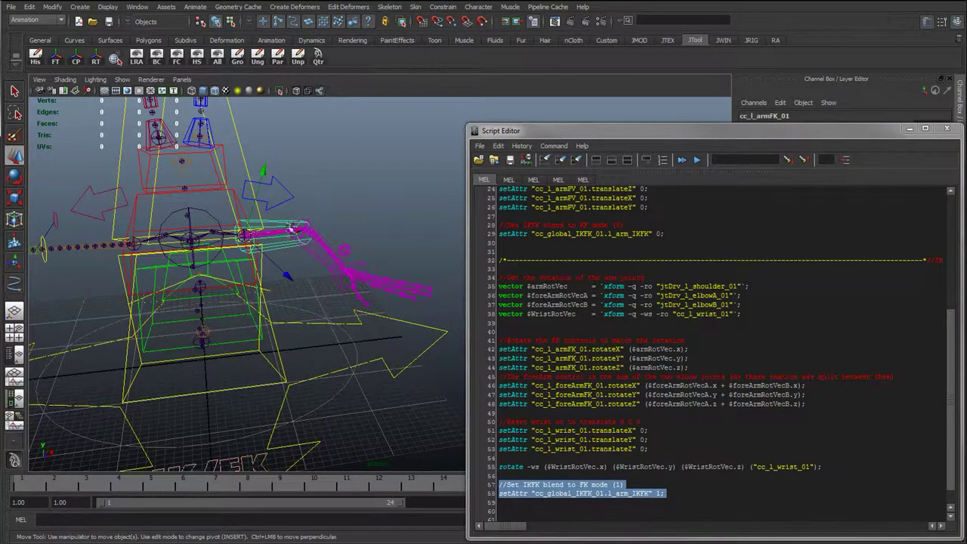
left_click(348, 269)
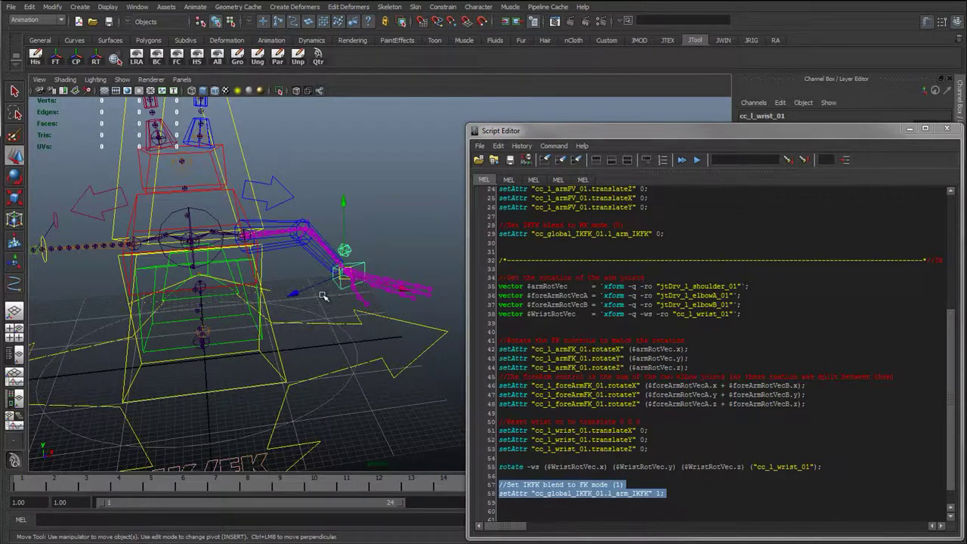
Clear the script selection and move the Script Editor aside to review the IK-to-FK code and expose the arm and Hypershade network.
left_click(828, 305)
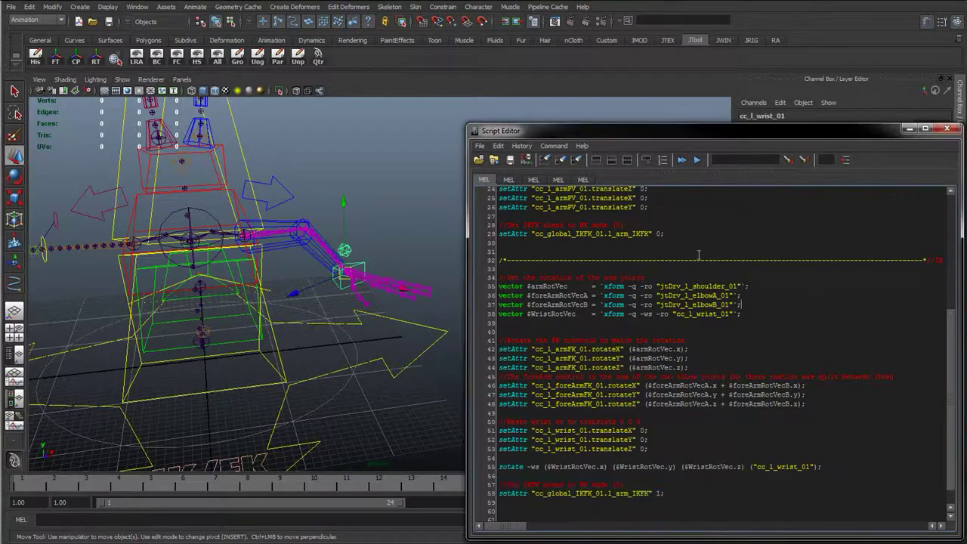
left_click_drag(676, 132, 301, 103)
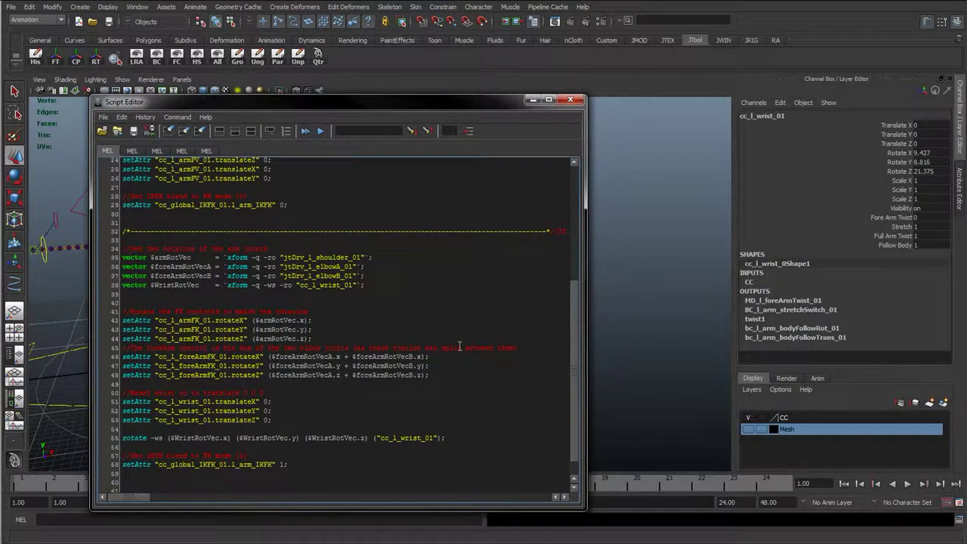
scroll(544, 393, "down", 1)
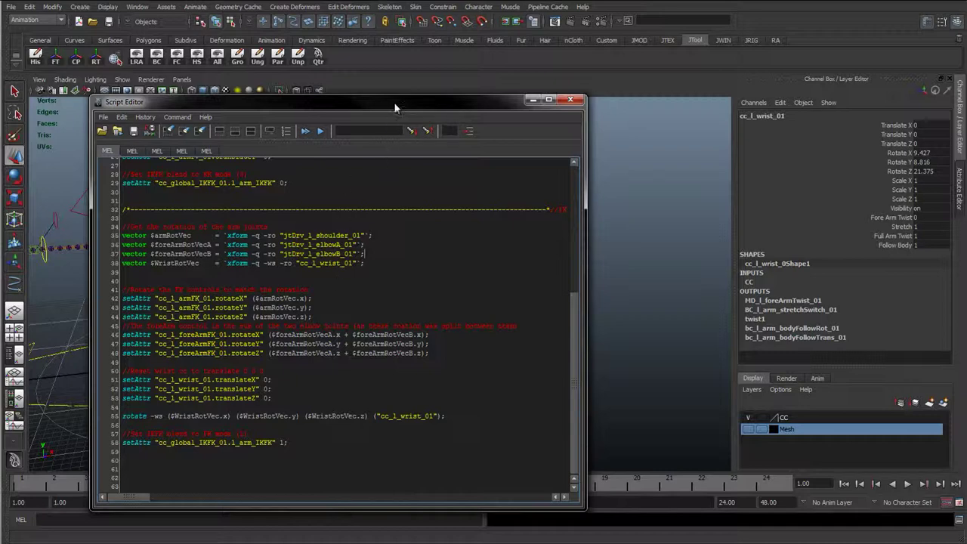
left_click_drag(394, 108, 418, 359)
scroll(339, 329, "up", 4)
scroll(355, 201, "down", 4)
Set Follow Body to 0 on the left wrist control cc_l_wrist_01.
left_click(360, 259)
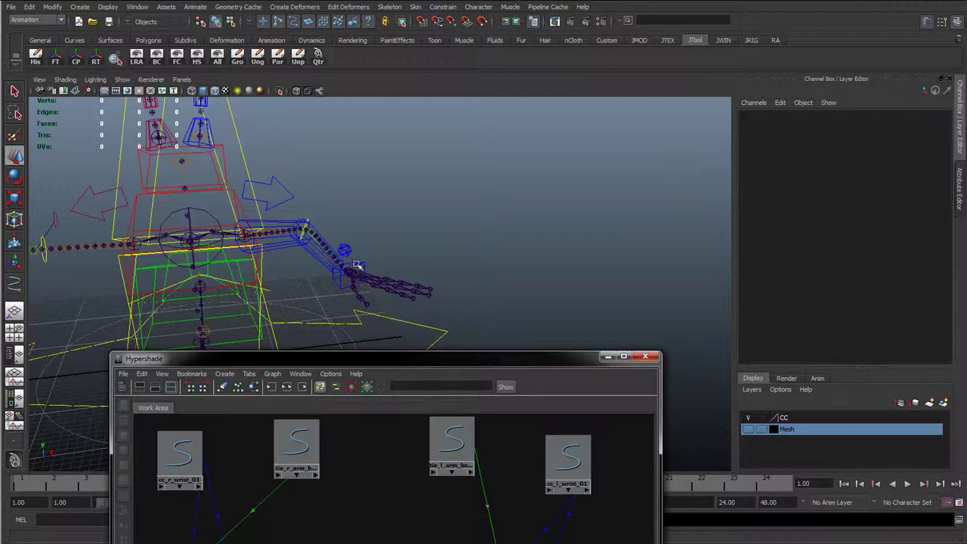
left_click(357, 265)
left_click(899, 227)
left_click(883, 246)
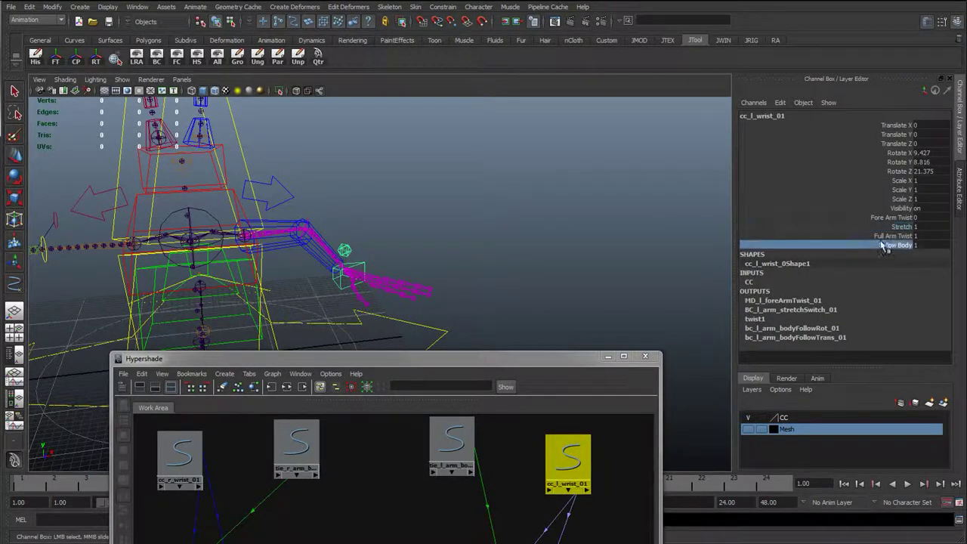
middle_click_drag(397, 285, 365, 284)
scroll(400, 280, "up", 2)
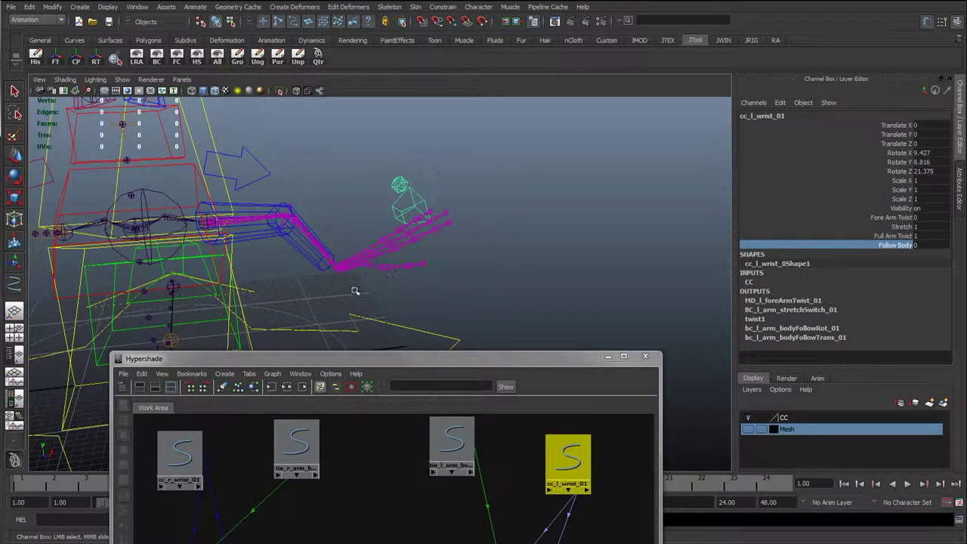
Rotate the left upper arm FK control to test the wrist control's behaviour with Follow Body off, and undo the rotation.
left_click(243, 232)
key("e")
left_click_drag(242, 231, 373, 218)
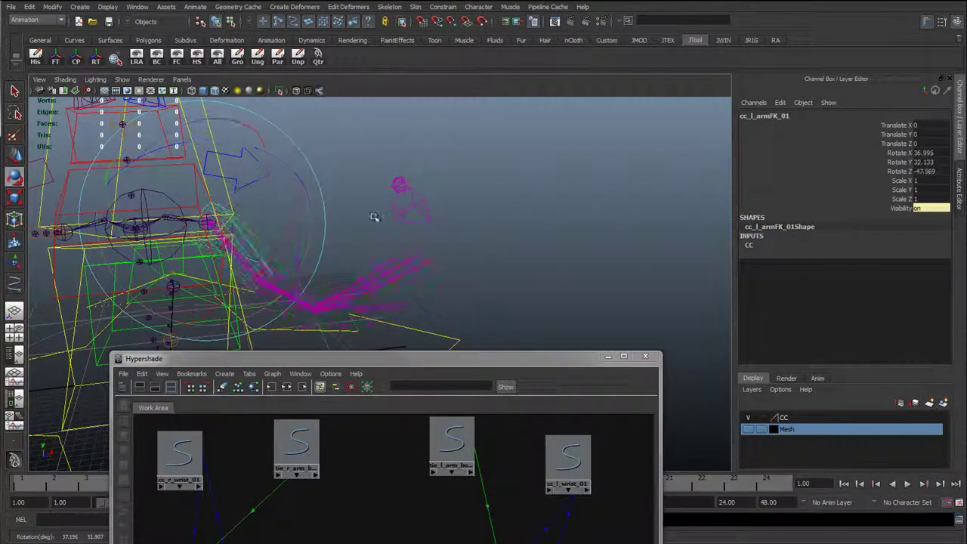
key("ctrl+z")
key("ctrl+z")
key("ctrl+z")
key("ctrl+z")
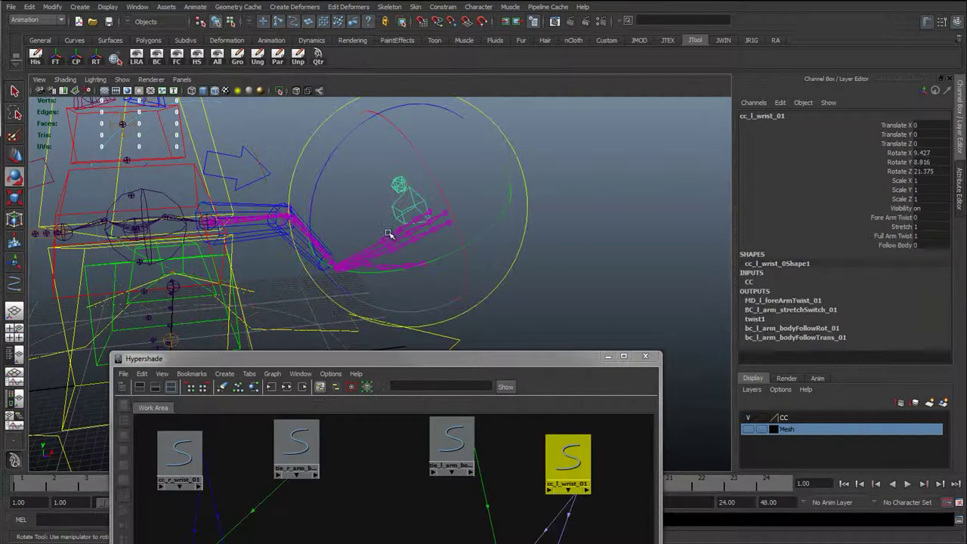
Set Follow Body to 1 on cc_l_wrist_01 and test-rotate the left upper arm FK control.
left_click(895, 246)
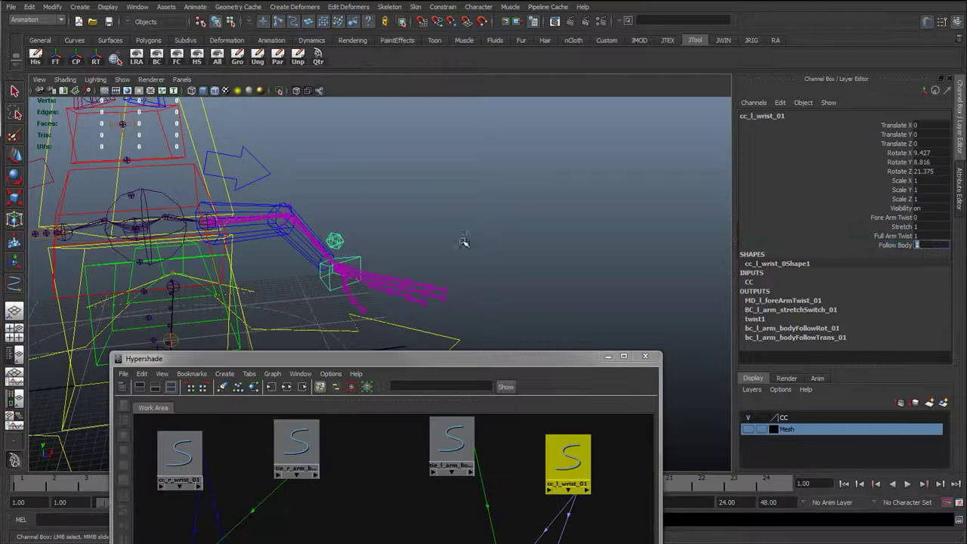
left_click(247, 214)
left_click_drag(246, 237, 364, 267)
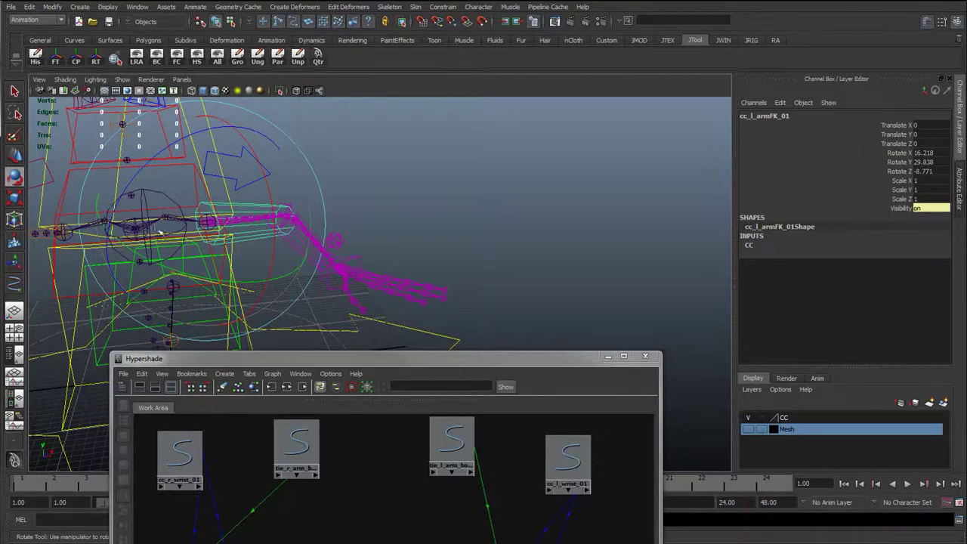
Test the left upper arm FK control's rotation again and highlight the Follow Body attribute of the left wrist control.
left_click(349, 261)
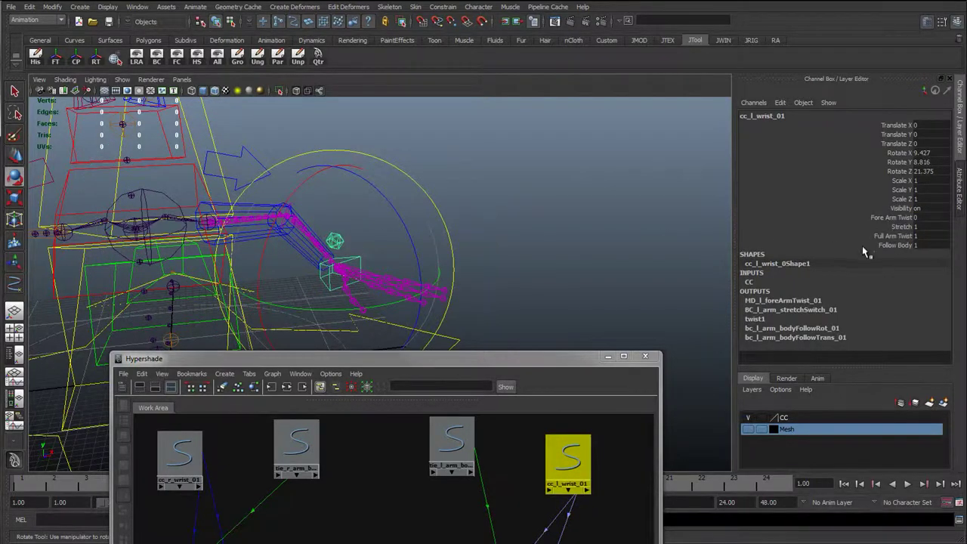
key("q")
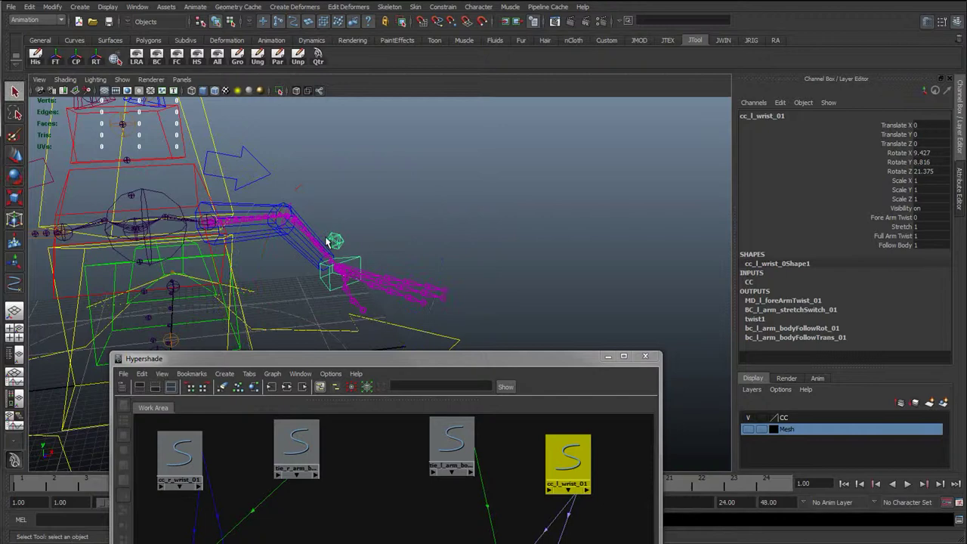
left_click(261, 206)
left_click(258, 244)
key("e")
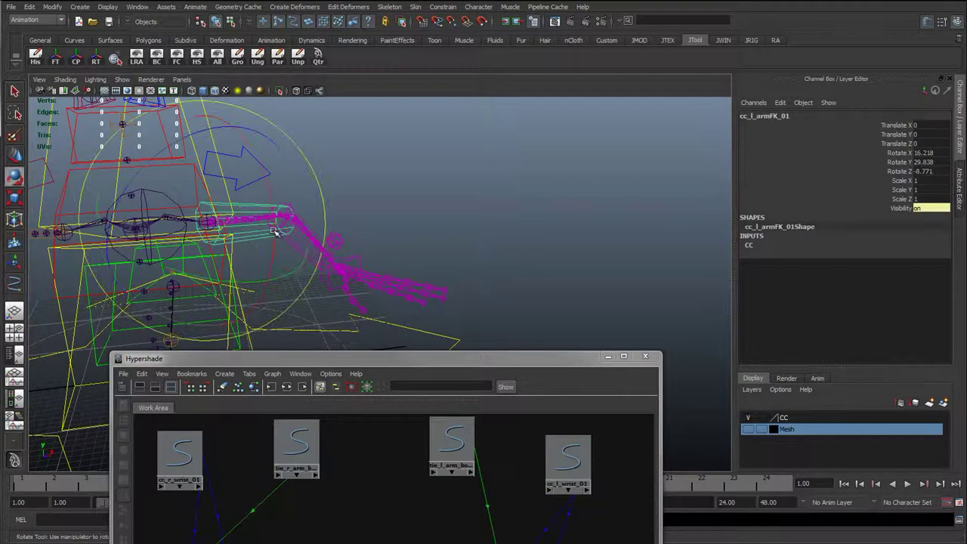
left_click_drag(235, 273, 242, 236)
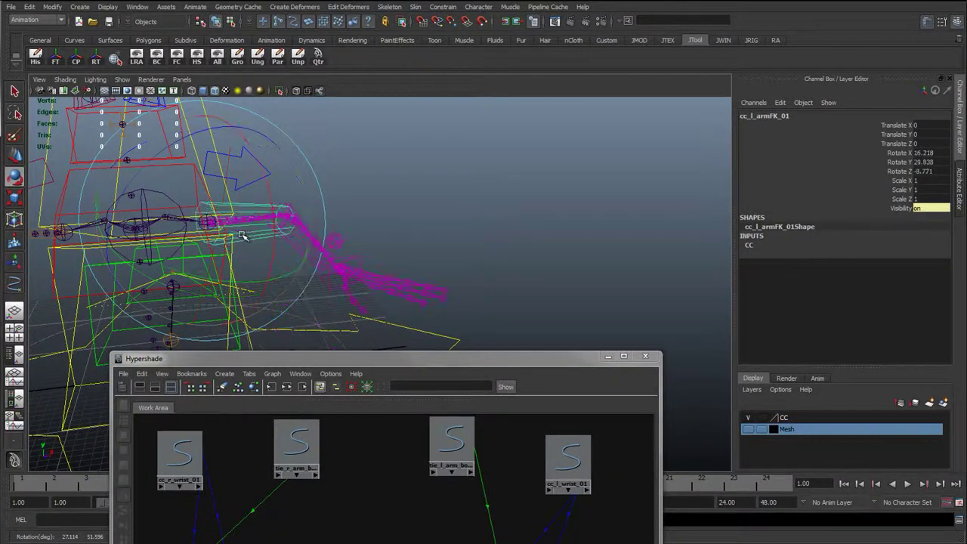
key("q")
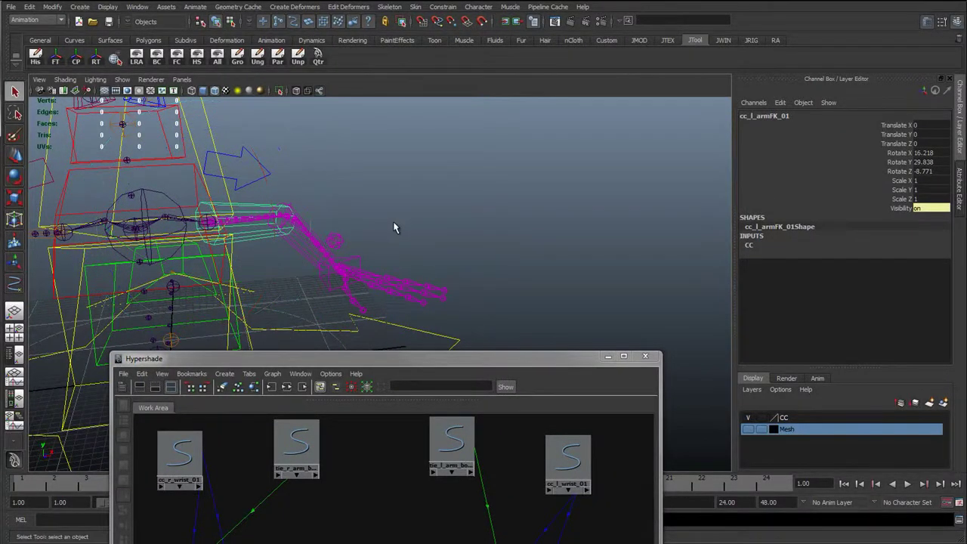
left_click(355, 264)
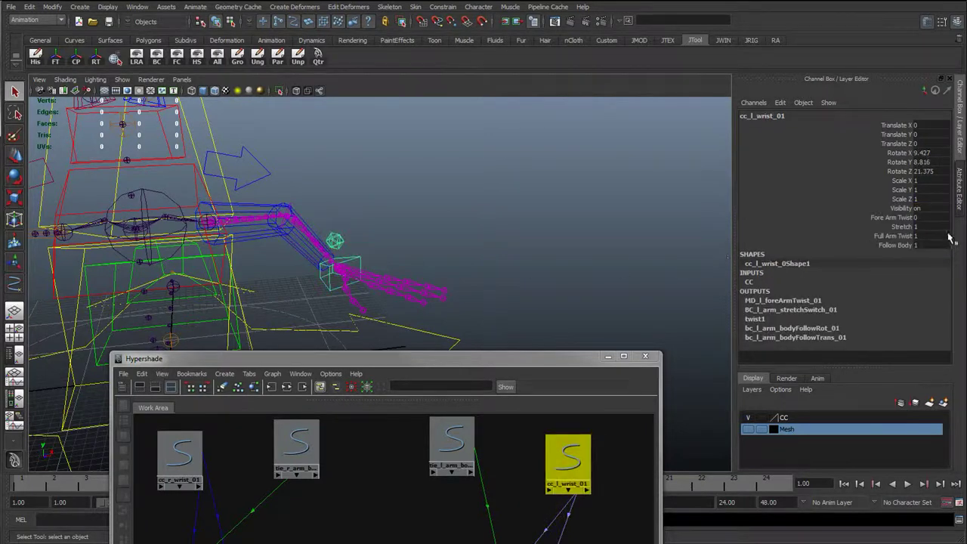
left_click(904, 245)
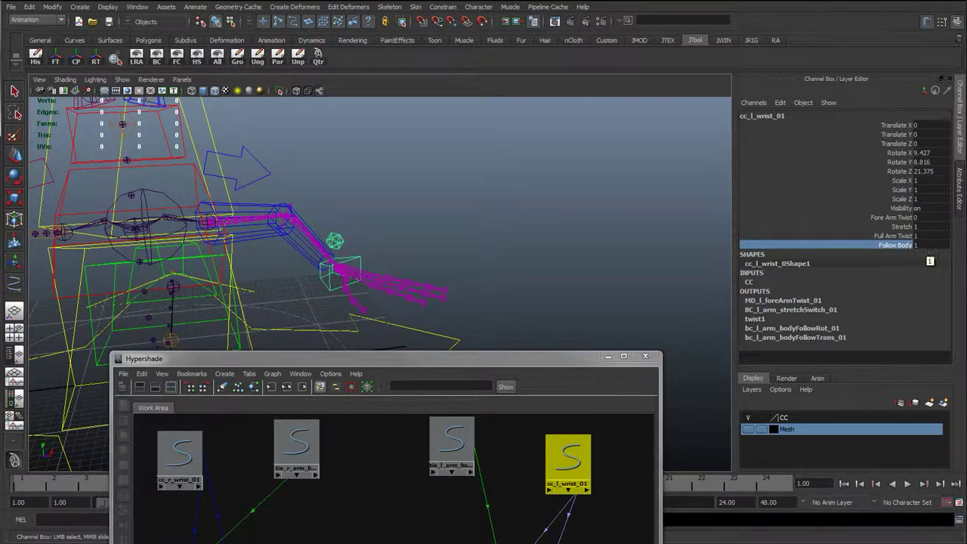
Bring the Script Editor back to review the wrist positioning and arm rotation code, and move it out of the way.
left_click_drag(0, 133, 624, 104)
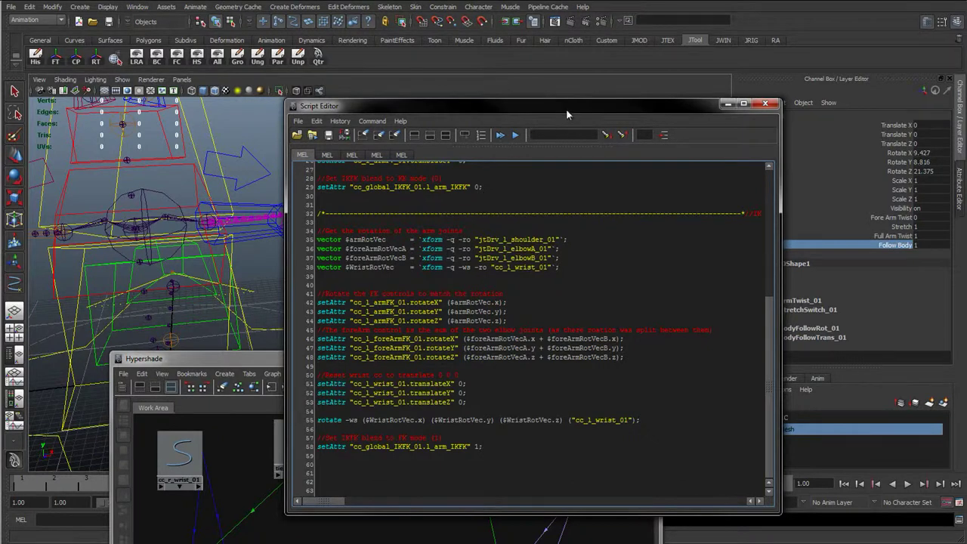
left_click_drag(566, 109, 0, 212)
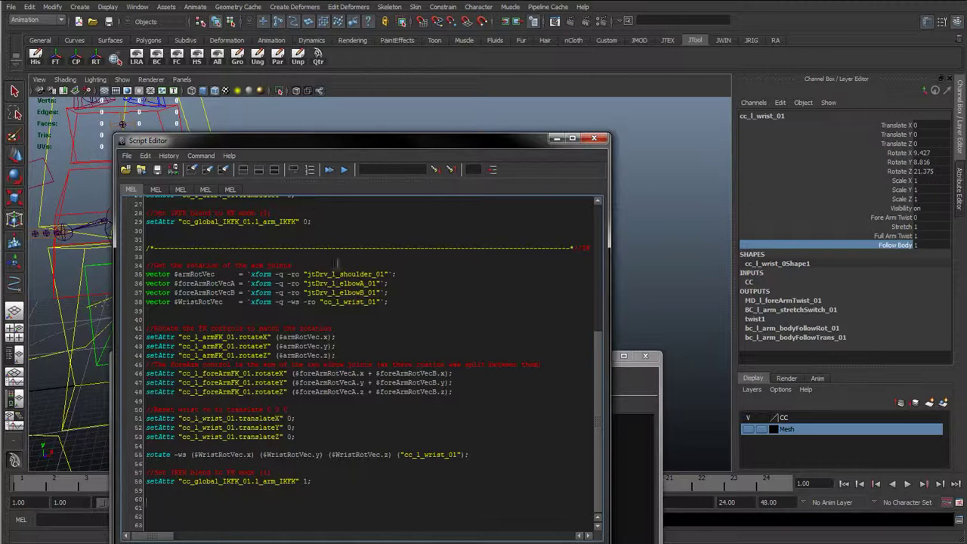
scroll(200, 345, "up", 4)
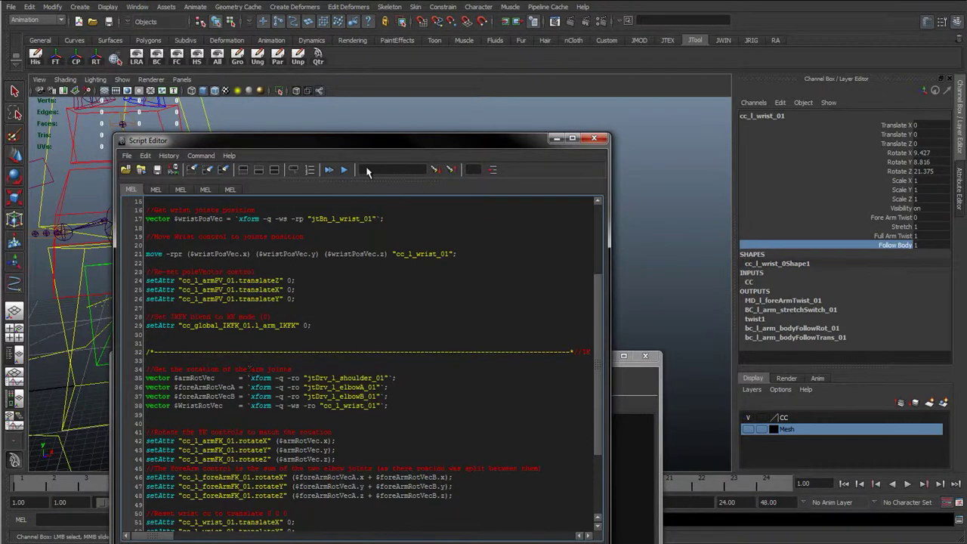
left_click_drag(376, 139, 0, 139)
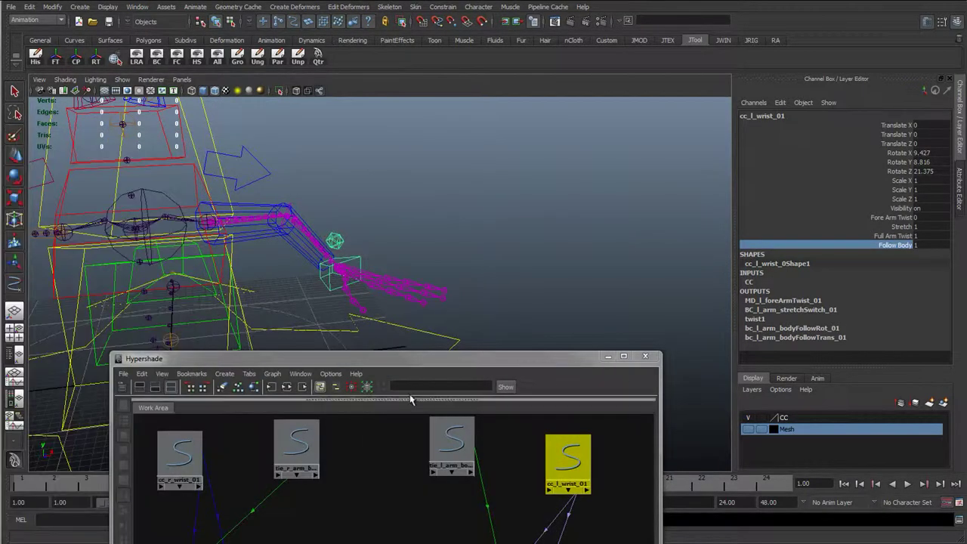
Bring the Hypershade into full view and move the four blendColors nodes and two wrist group nodes lower in the graph.
left_click_drag(414, 360, 335, 116)
left_click(239, 388)
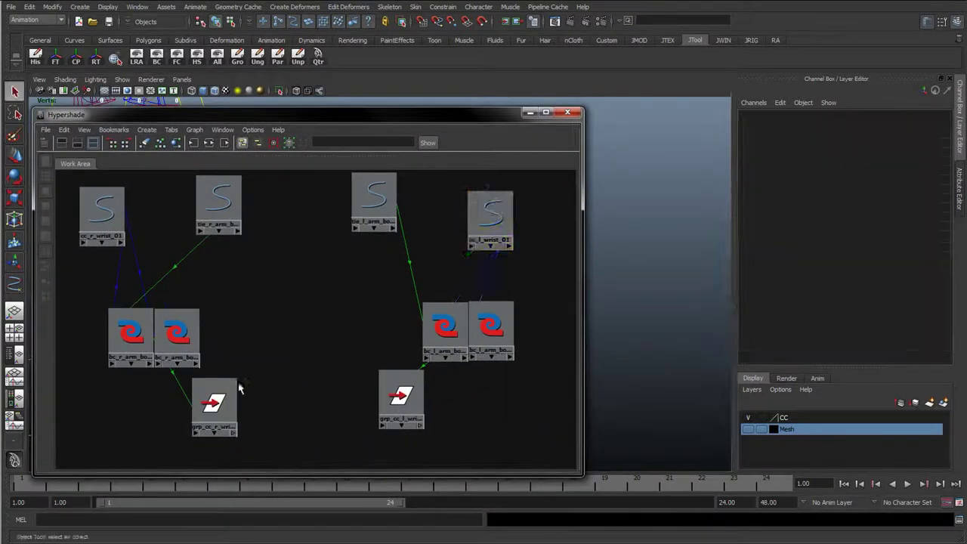
scroll(276, 362, "down", 2)
left_click_drag(109, 328, 477, 413)
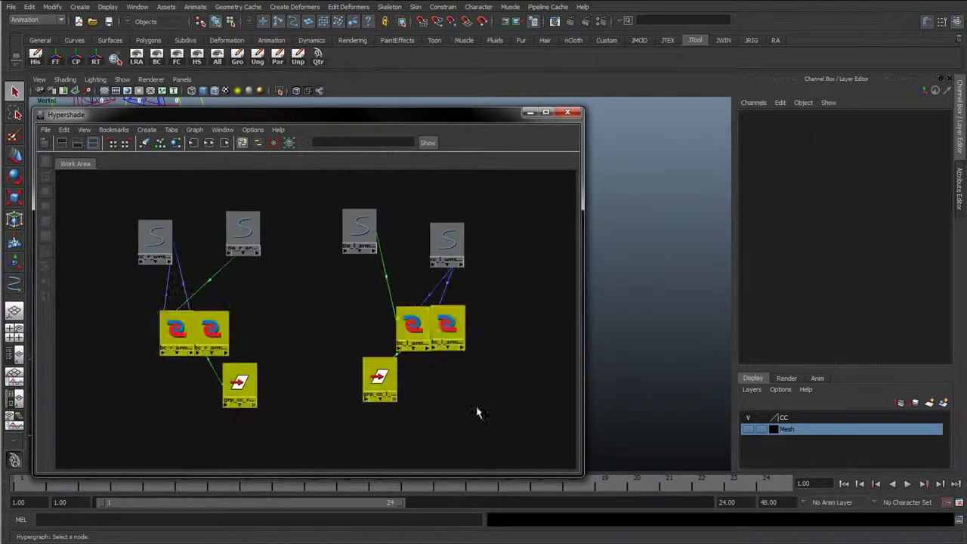
left_click_drag(412, 325, 410, 386)
left_click(296, 353)
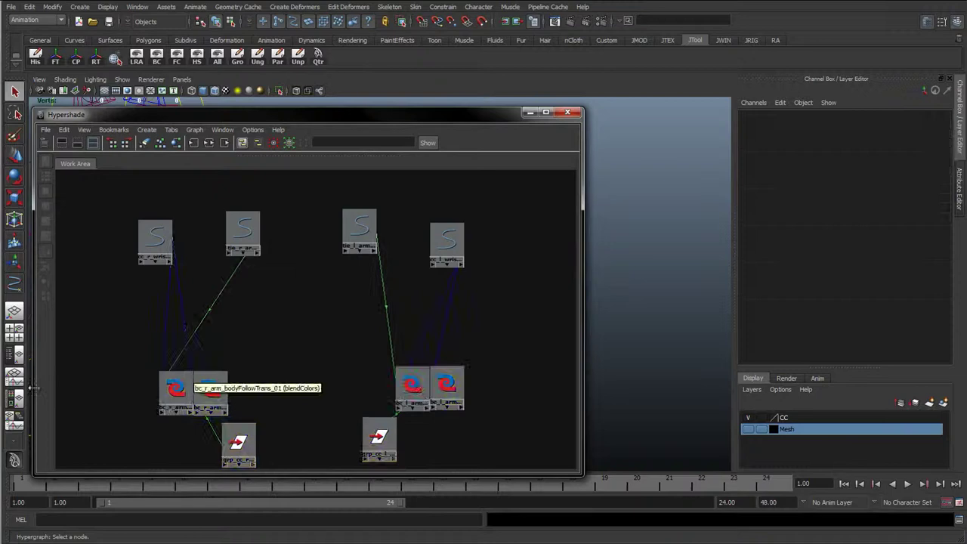
Select the four body-follow blendColors nodes and highlight their Color 2R, 2G and 2B channels.
left_click_drag(133, 376, 464, 371)
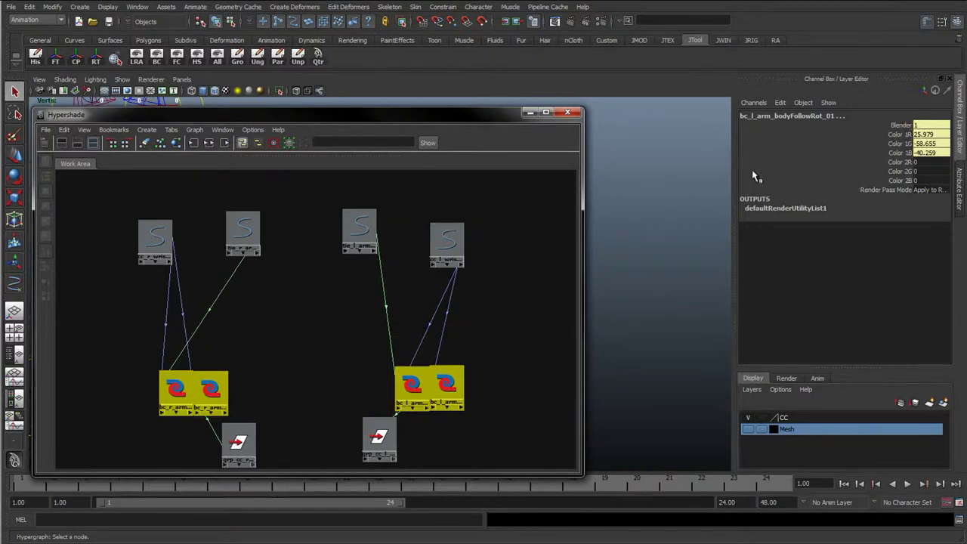
left_click_drag(889, 162, 896, 180)
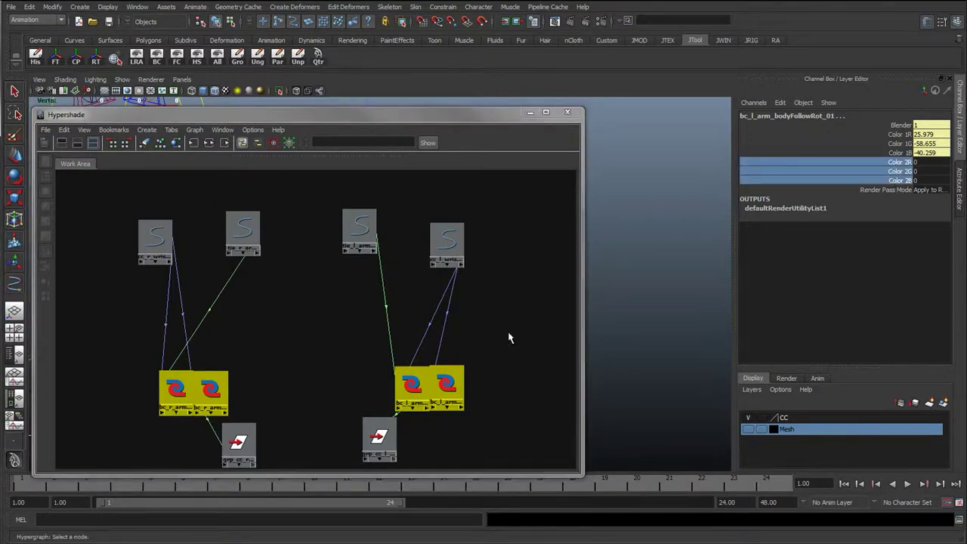
left_click(277, 353)
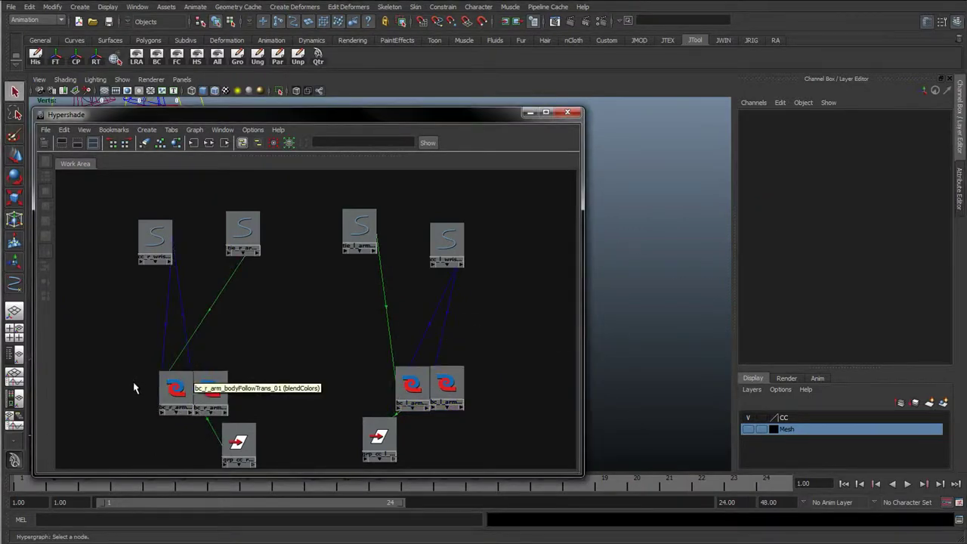
left_click_drag(133, 387, 595, 340)
left_click_drag(920, 162, 917, 182)
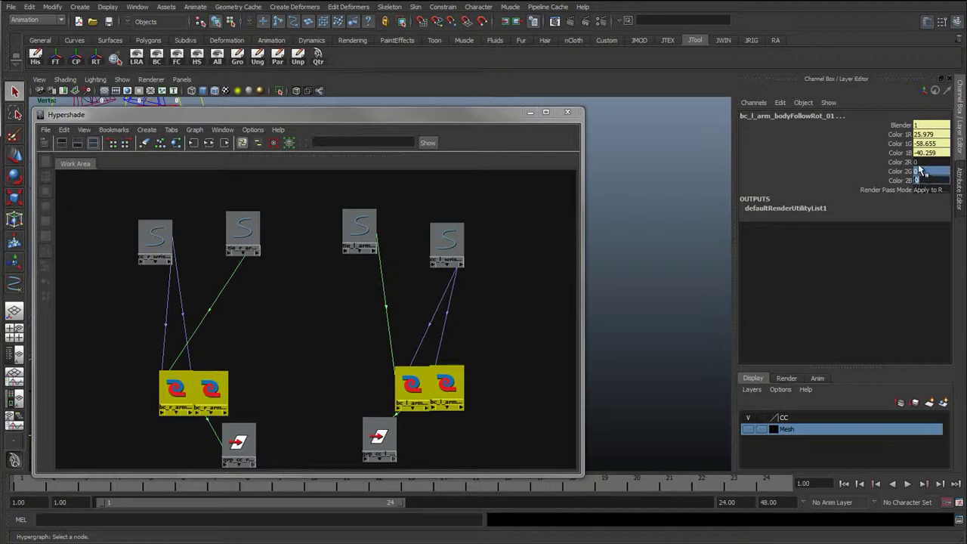
Inspect the tie_r_arm_bodyFollow_01 node and its translate connection to color1 of the right arm's blendColors node.
left_click(319, 334)
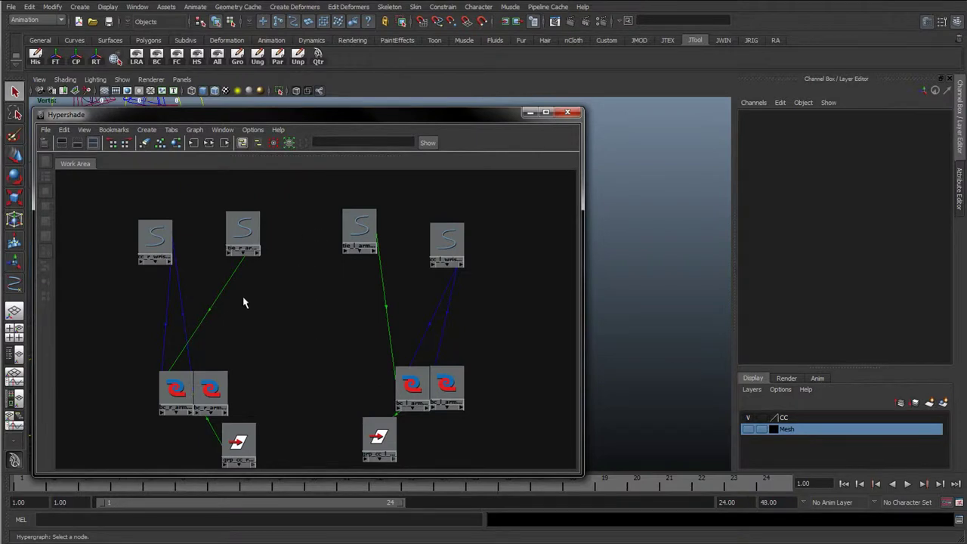
left_click(239, 230)
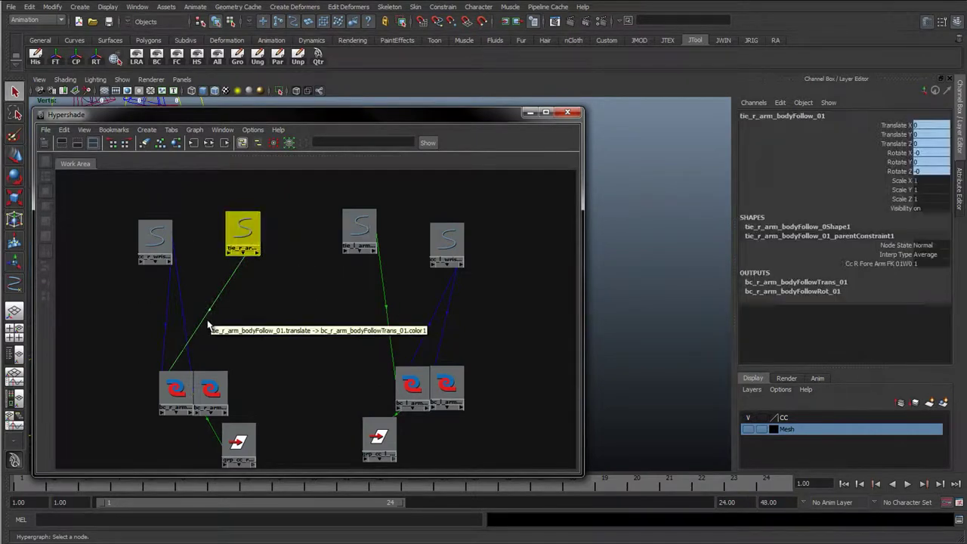
left_click(247, 323)
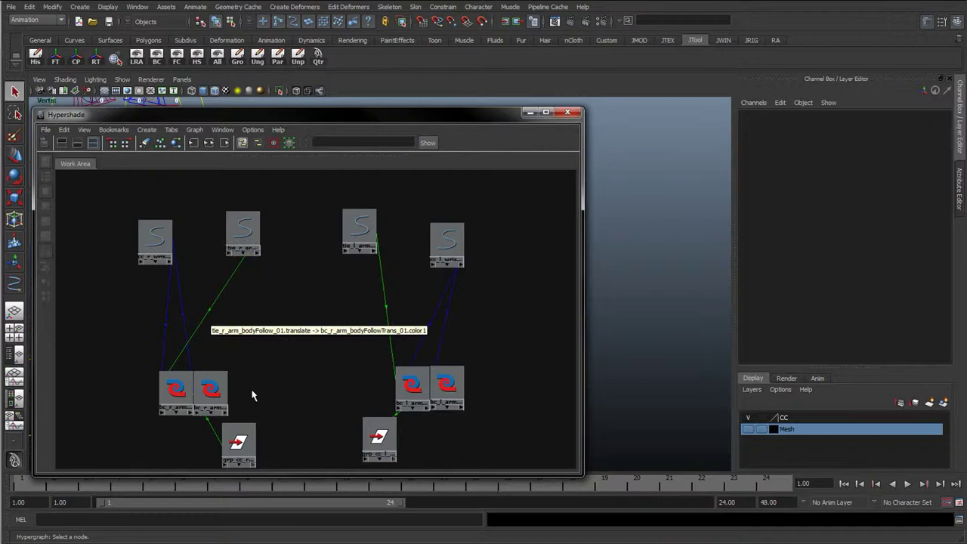
Rename the right arm's bc_r_arm_bodyFollowTrans_01 blendColors node to bc_r_armIK_bodyFollowTrans_01.
left_click(170, 387)
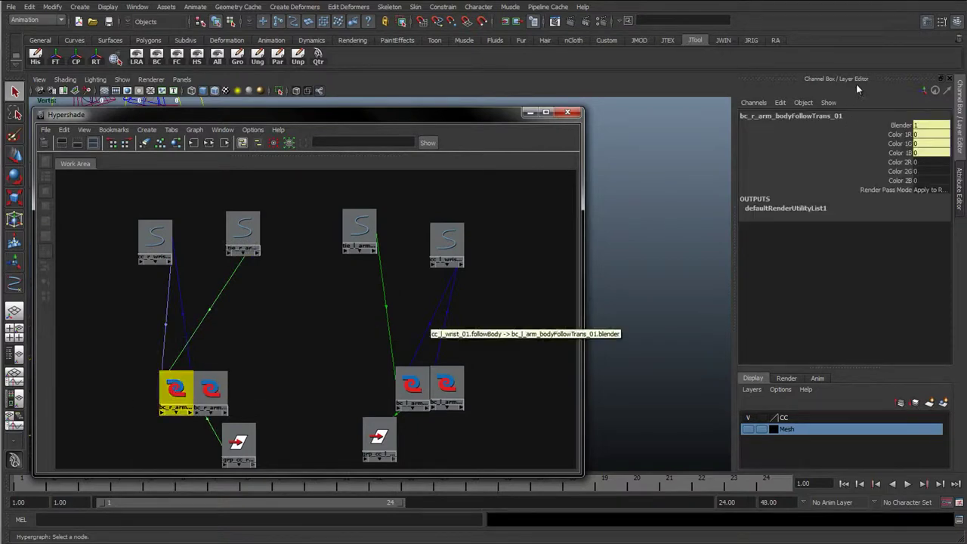
left_click(784, 117)
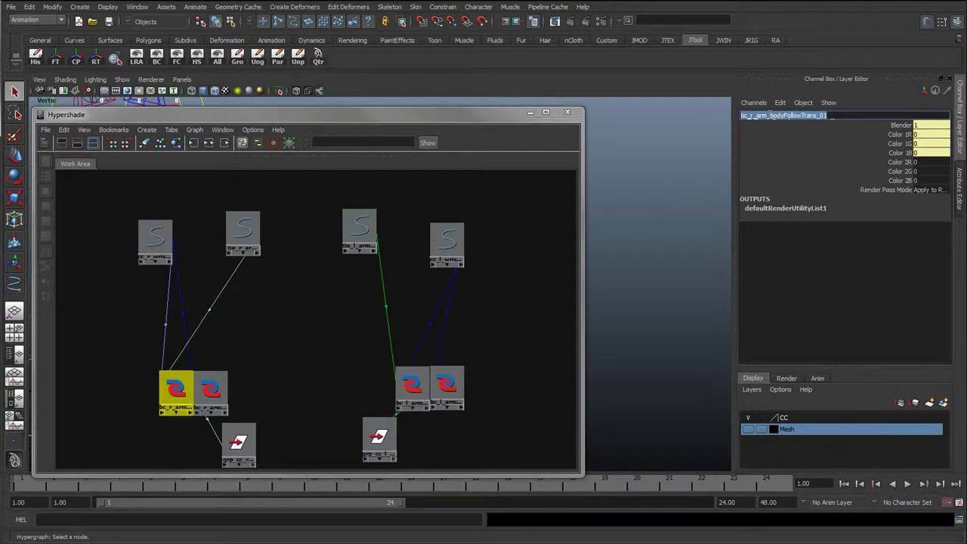
left_click(767, 115)
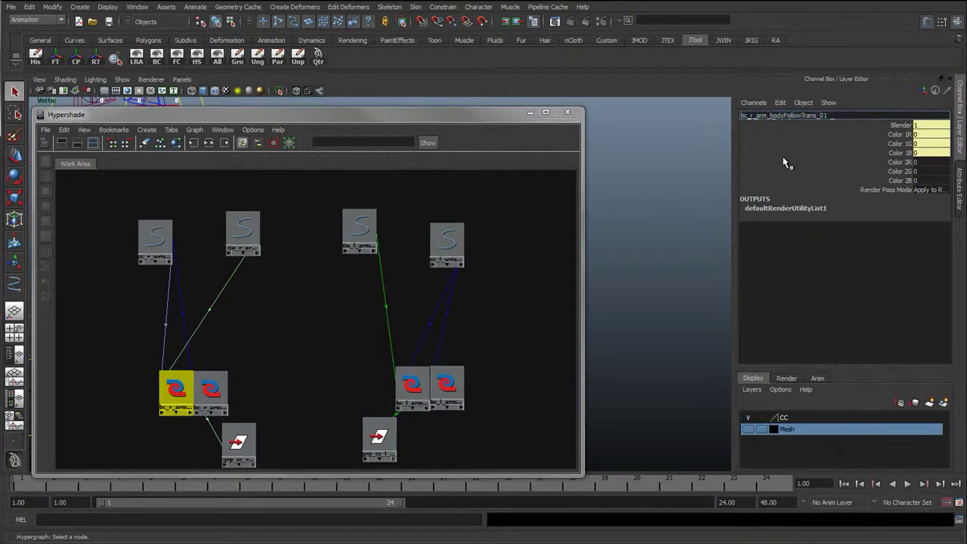
type("IK")
key("Return")
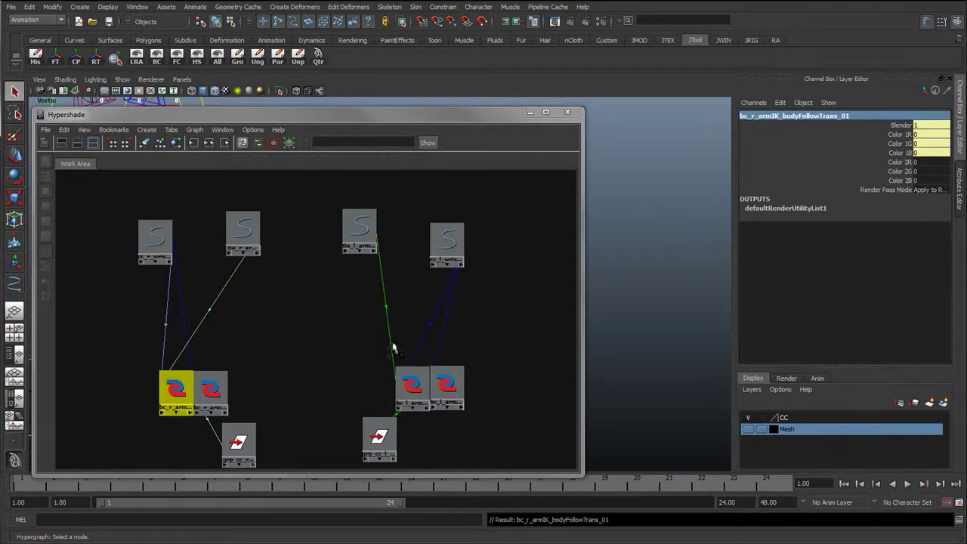
Rename the right arm's rotation blendColors node to bc_r_armIK_bodyFollowRot_01.
left_click(219, 387)
left_click(770, 117)
left_click(769, 115)
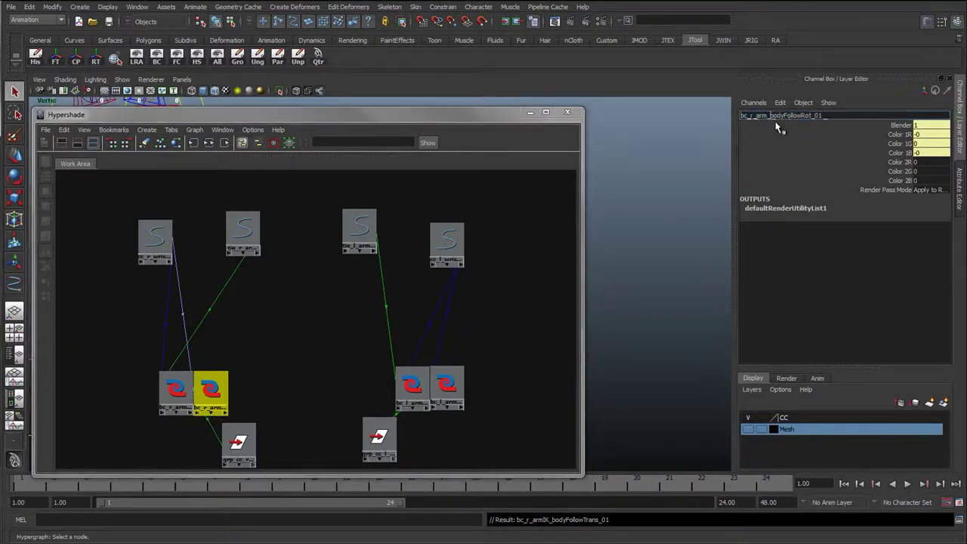
type("IK")
key("Return")
Rename the left arm's translation blendColors node to bc_l_armIKbodyFollowTrans_01.
left_click(411, 385)
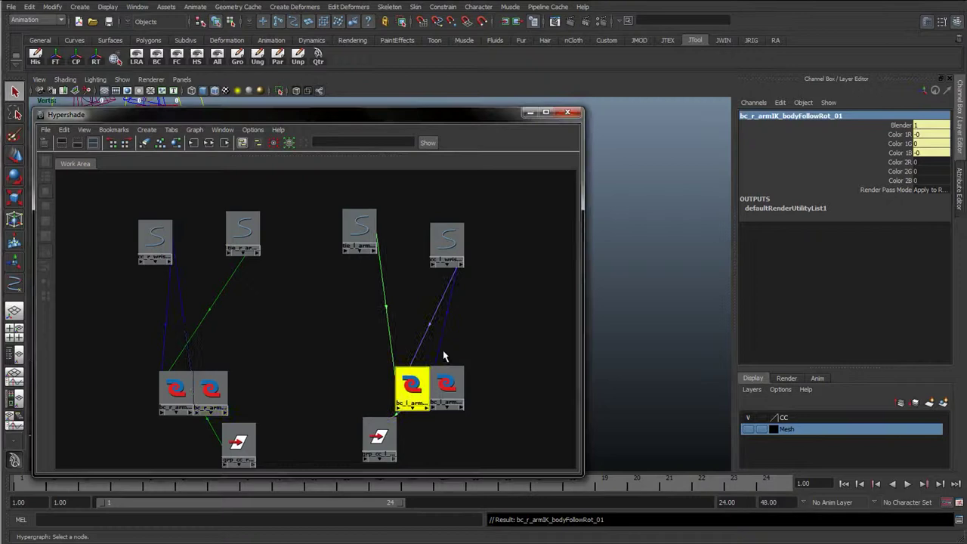
left_click(770, 115)
left_click(767, 116)
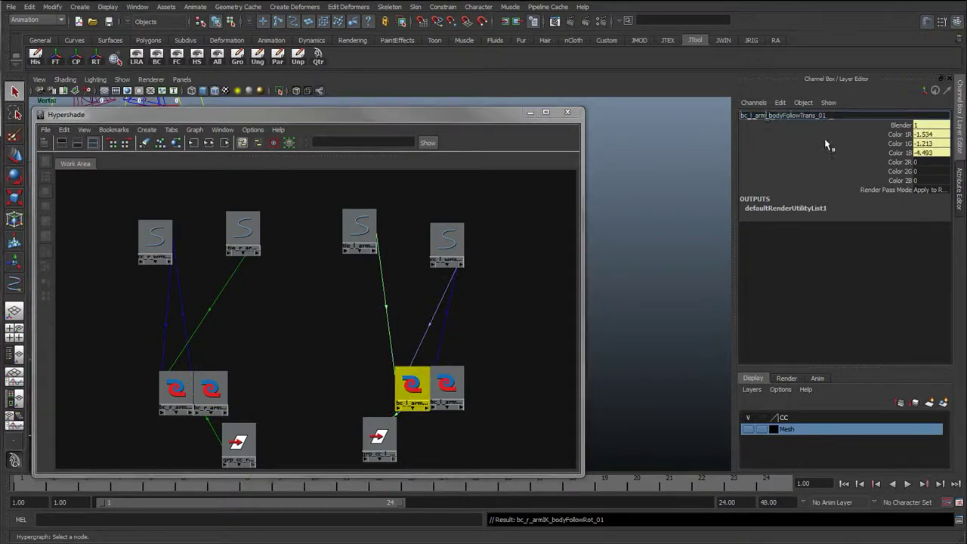
type("IK")
key("Return")
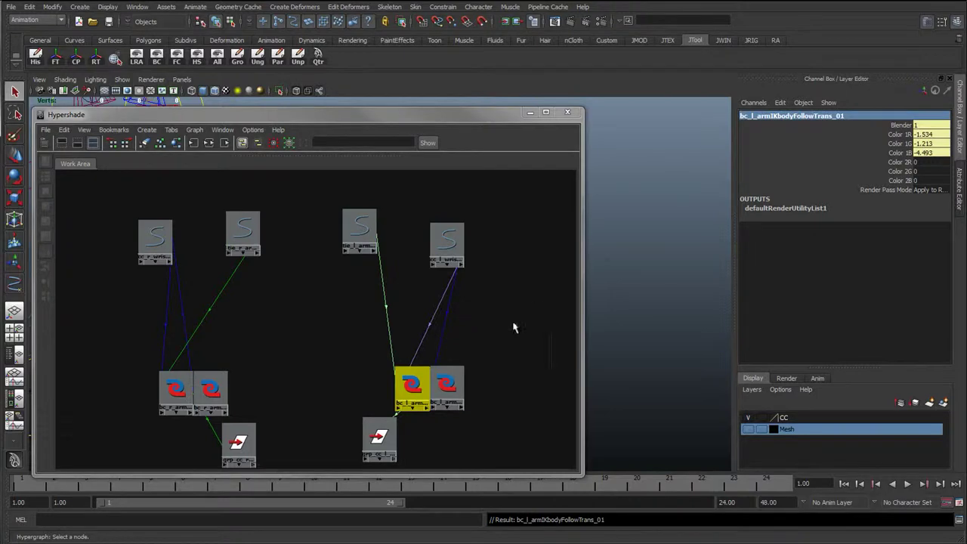
Rename the left arm's rotation blendColors node to bc_l_armIK_bodyFollowRot_01.
left_click(449, 387)
left_click(768, 115)
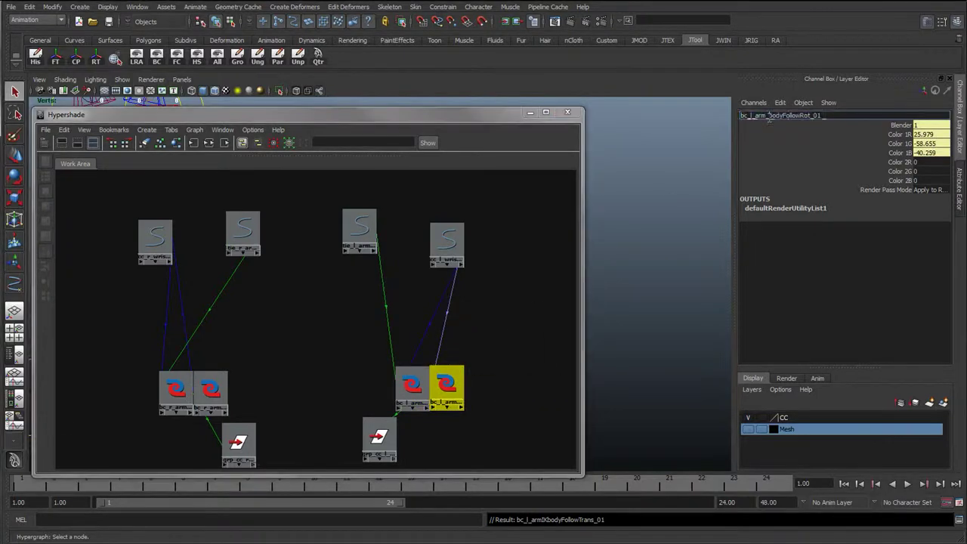
type("IK")
key("Return")
Duplicate the four IK body-follow blendColors nodes and move the copies into the empty middle of the graph.
left_click(294, 317)
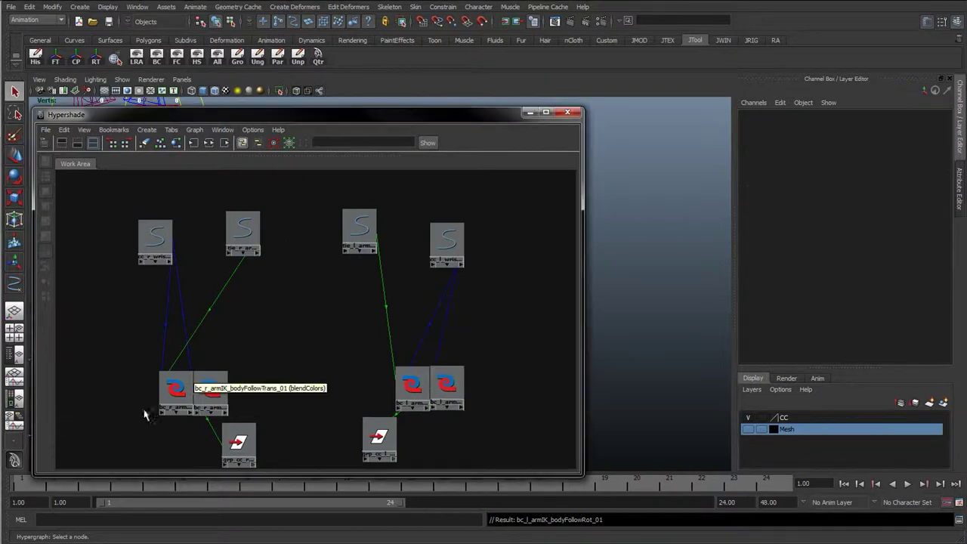
left_click_drag(112, 381, 469, 388)
key("ctrl+d")
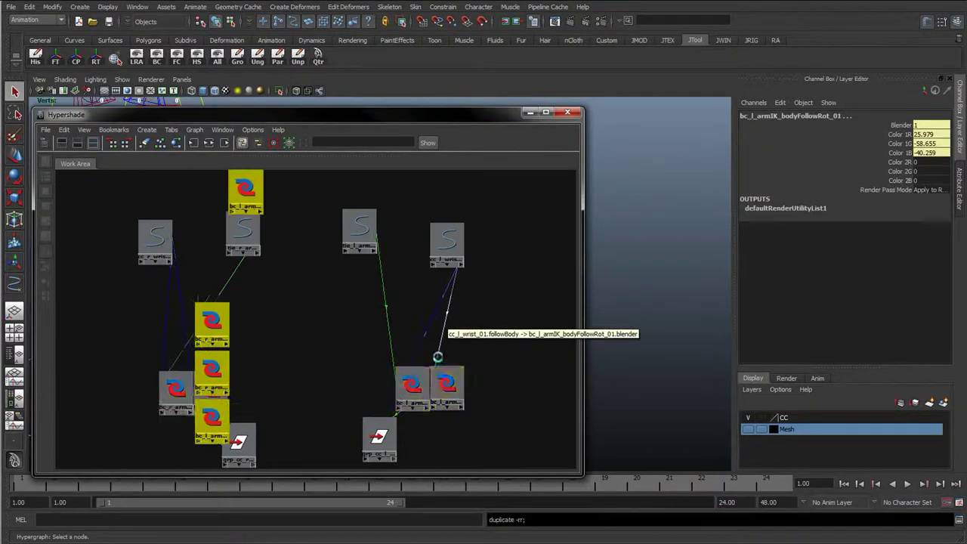
left_click_drag(209, 317, 302, 325)
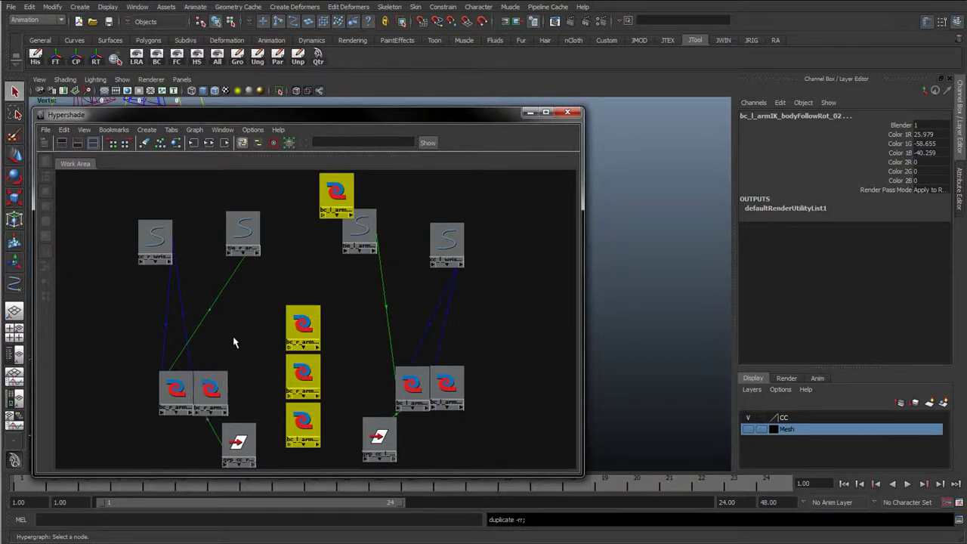
Place the duplicated left arm rotation node below the left wrist control and space out the two original left blendColors nodes.
left_click(414, 280)
left_click(335, 193)
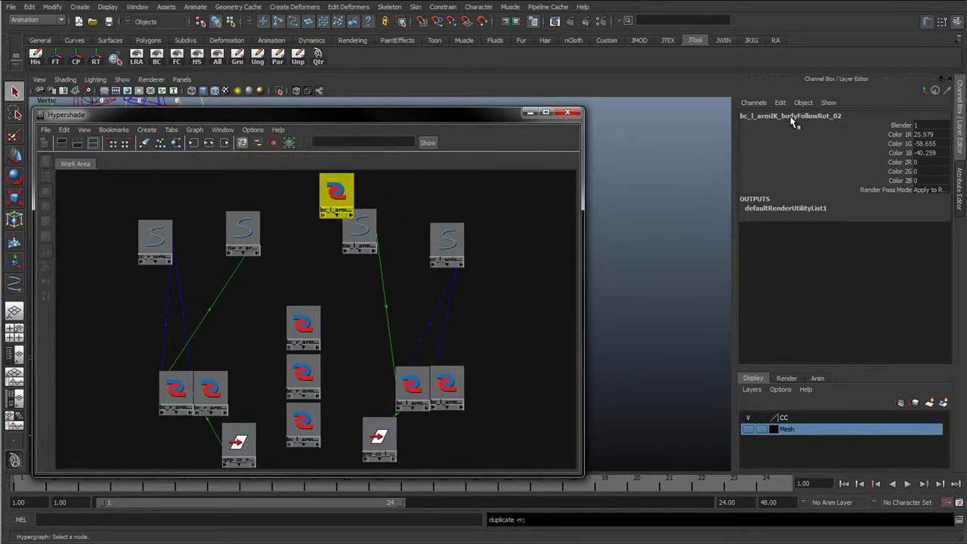
left_click_drag(361, 216, 488, 337)
left_click_drag(445, 381, 411, 385)
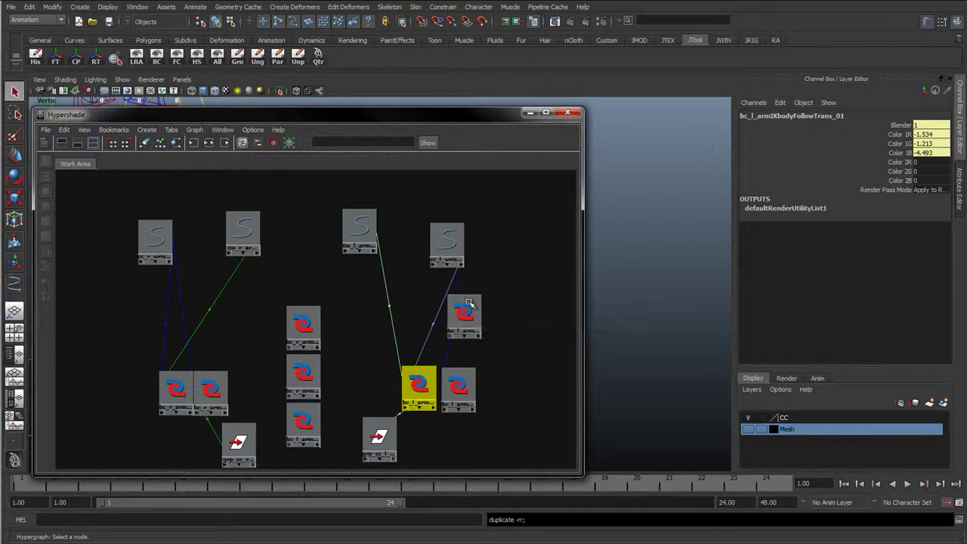
left_click(452, 380)
left_click(461, 312)
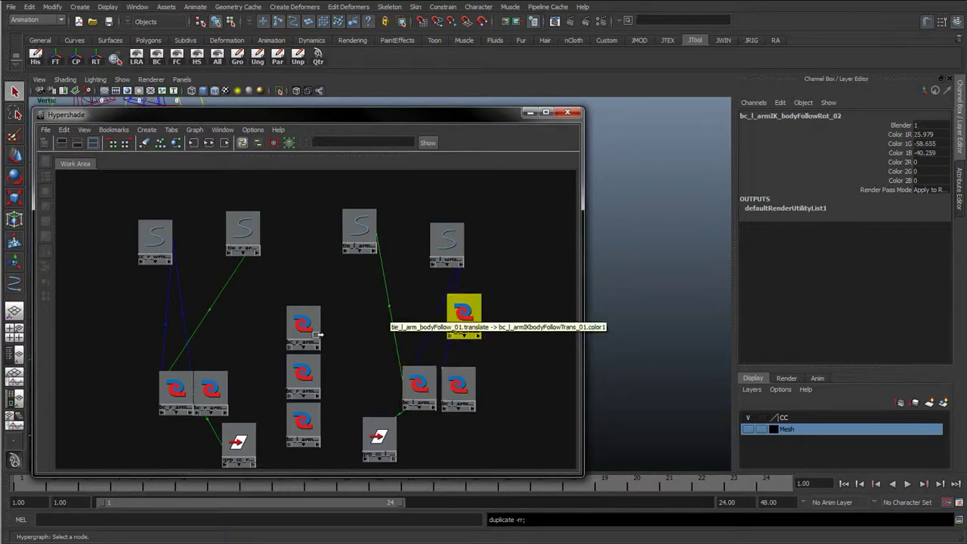
Arrange the other three duplicated blendColors nodes in pairs above the original right and left arm blendColors nodes.
left_click(307, 325)
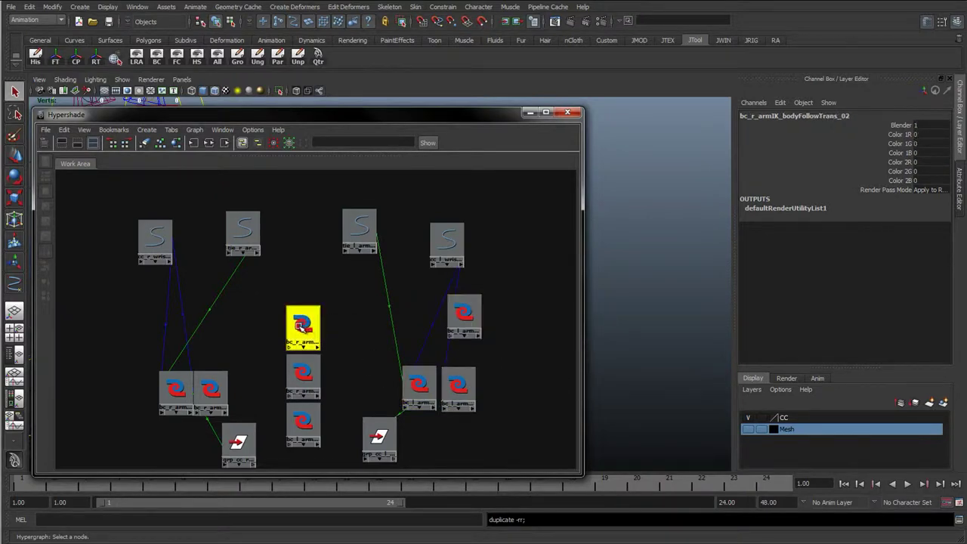
left_click_drag(301, 324, 127, 323)
left_click(302, 371)
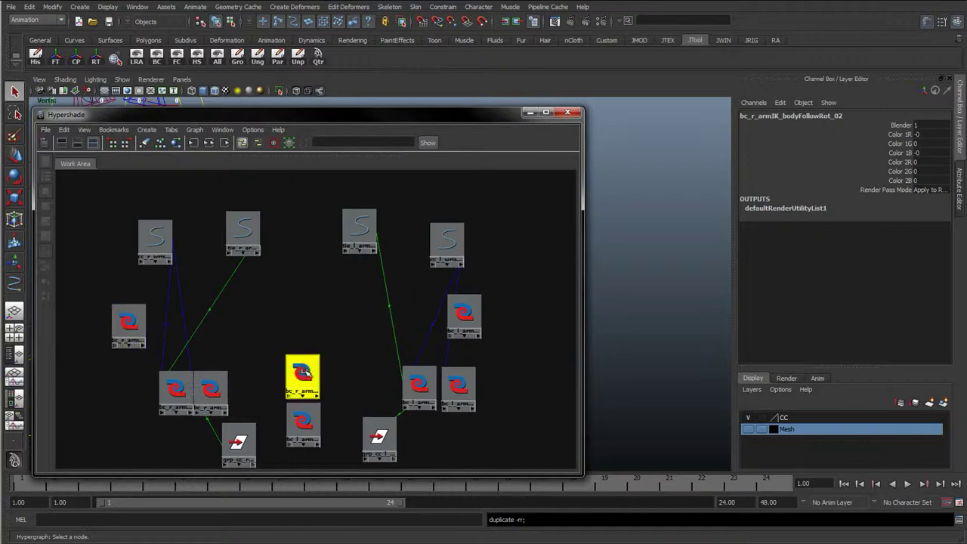
left_click_drag(304, 373, 208, 324)
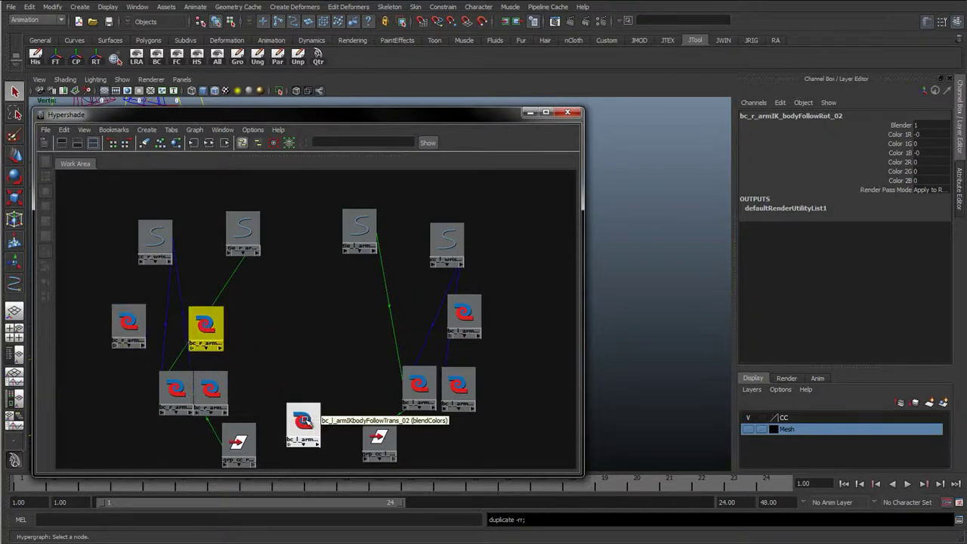
left_click(302, 423)
left_click_drag(302, 420, 418, 316)
left_click(168, 324)
left_click_drag(172, 326, 179, 325)
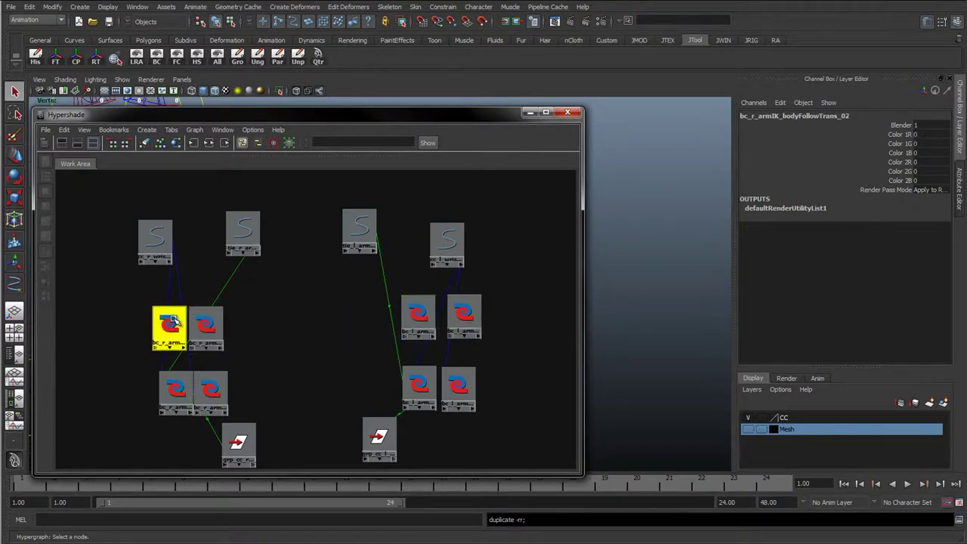
Rename the duplicated right arm translation blendColors node to bc_r_armFK_bodyFollowTrans_01.
double_click(759, 115)
left_click(759, 115)
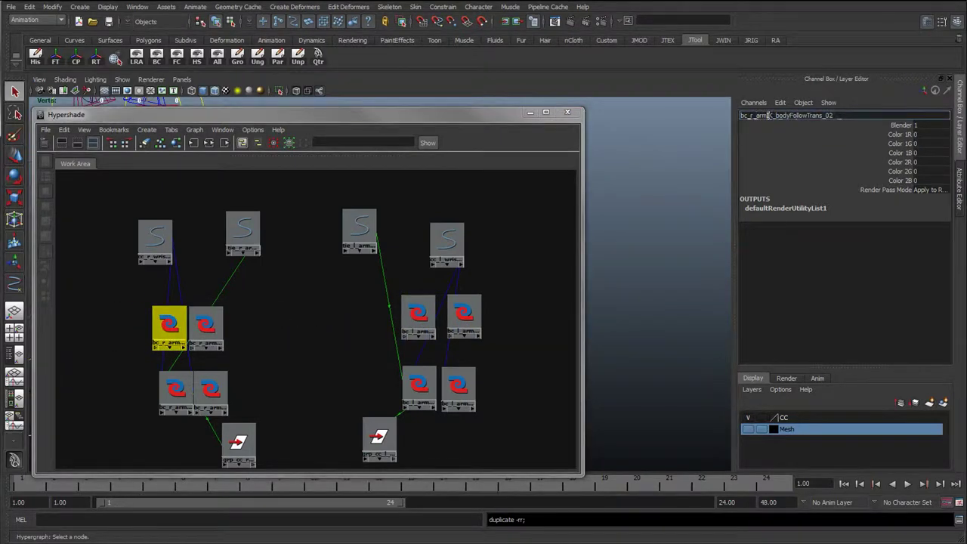
key("BackSpace")
type("F")
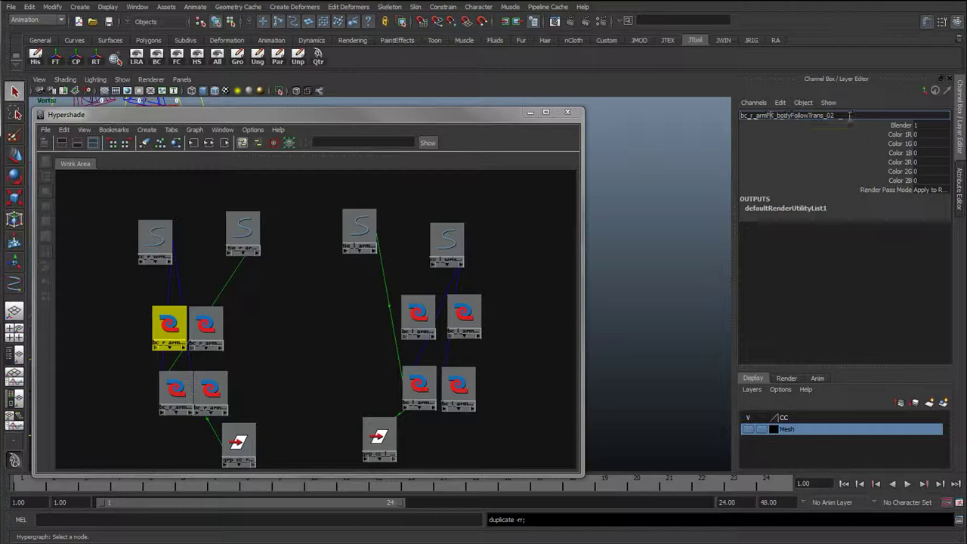
type("1")
key("Return")
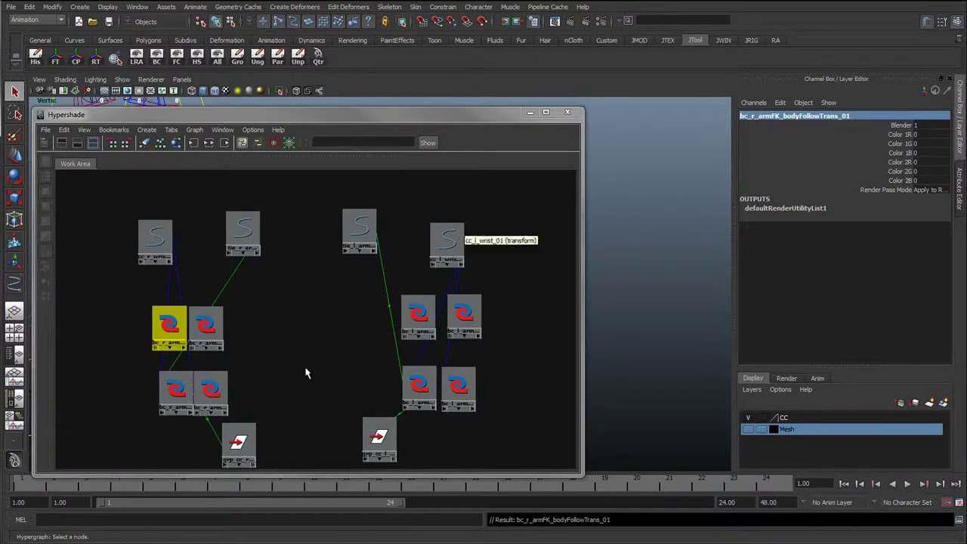
Rename the duplicated right arm rotation blendColors node to bc_r_armFK_bodyFollowRot_01.
left_click(215, 317)
left_click(775, 114)
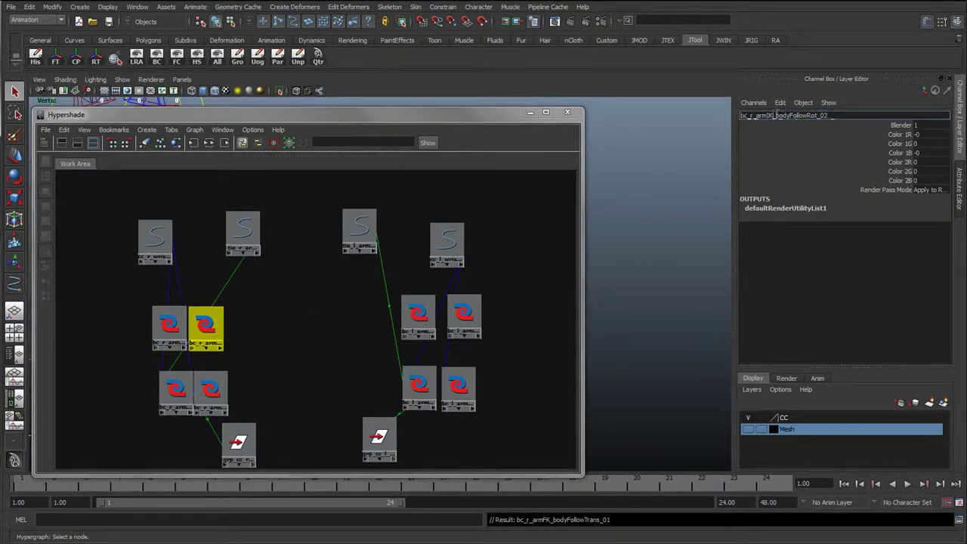
key("BackSpace")
type("F")
key("BackSpace")
type("1")
key("Return")
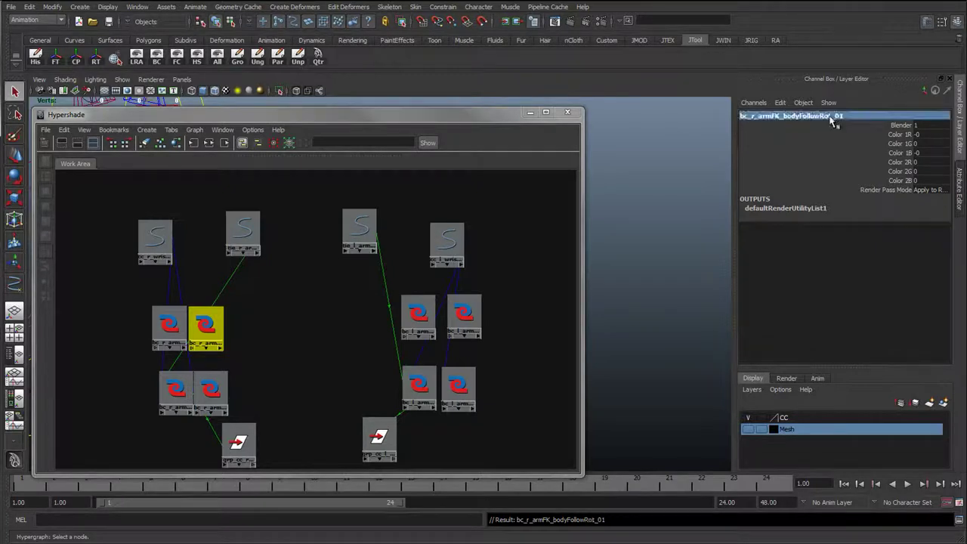
Rename the duplicated left arm translation blendColors node to bc_l_armFKbodyFollowTrans_01.
left_click(416, 312)
left_click(767, 114)
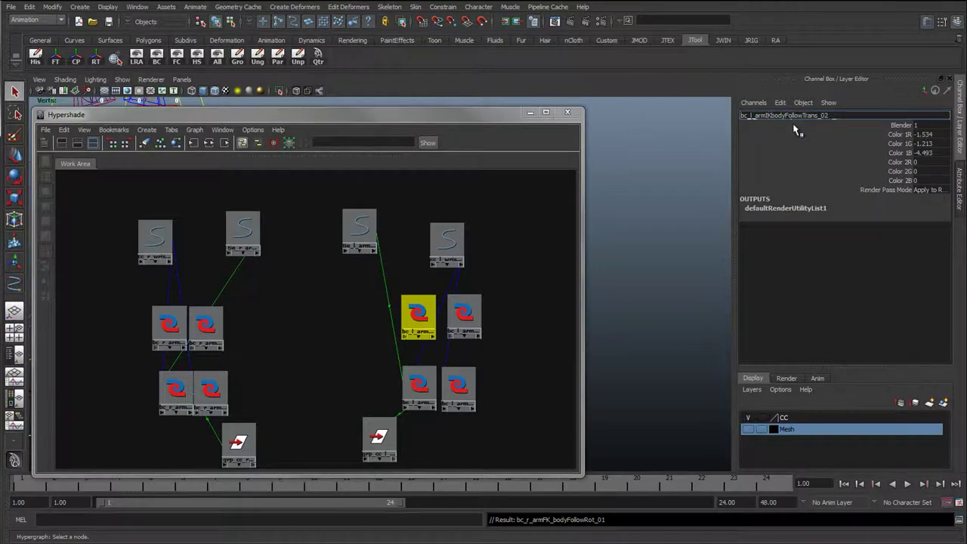
key("BackSpace")
type("F")
key("Return")
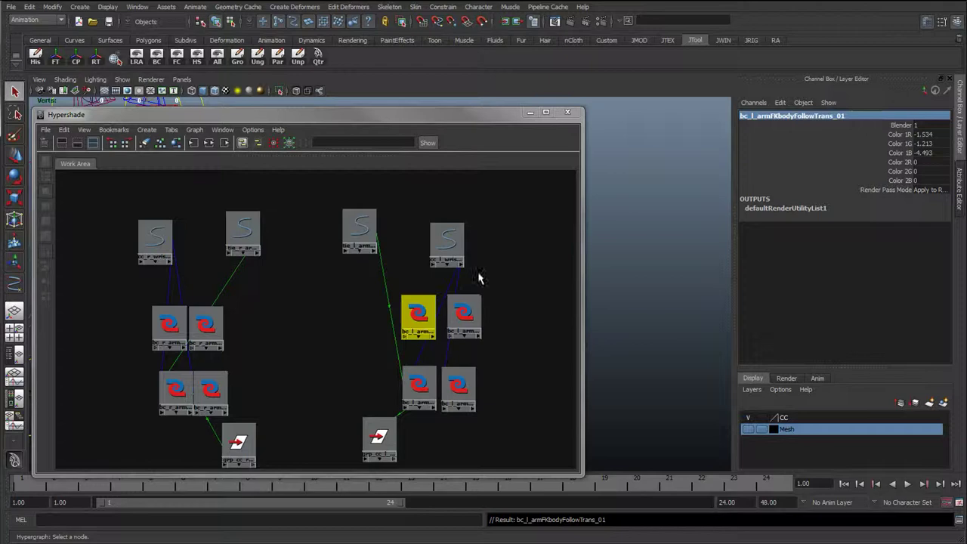
Rename the duplicated left arm rotation blendColors node to bc_l_armFK_bodyFollowRot_01.
left_click(464, 313)
left_click(786, 115)
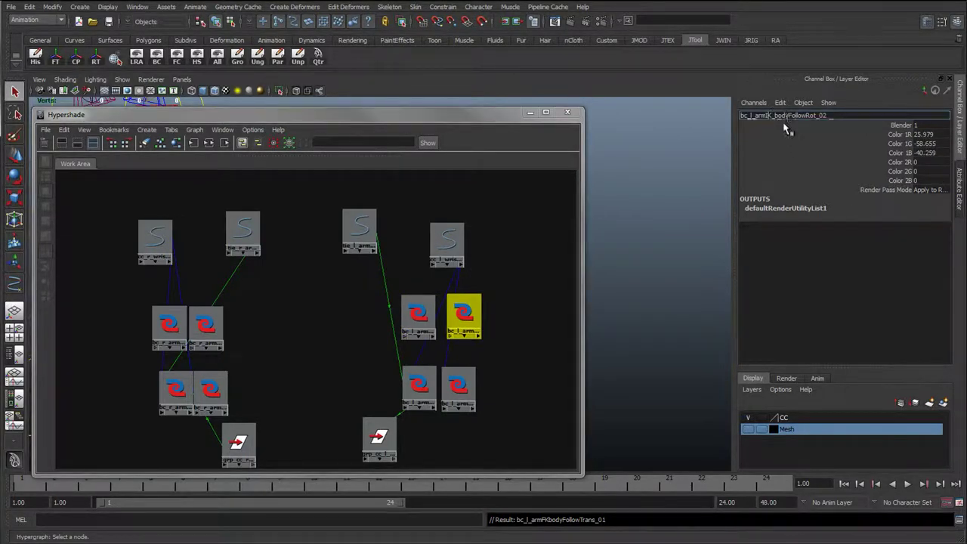
key("BackSpace")
type("F")
key("BackSpace")
type("1")
key("Return")
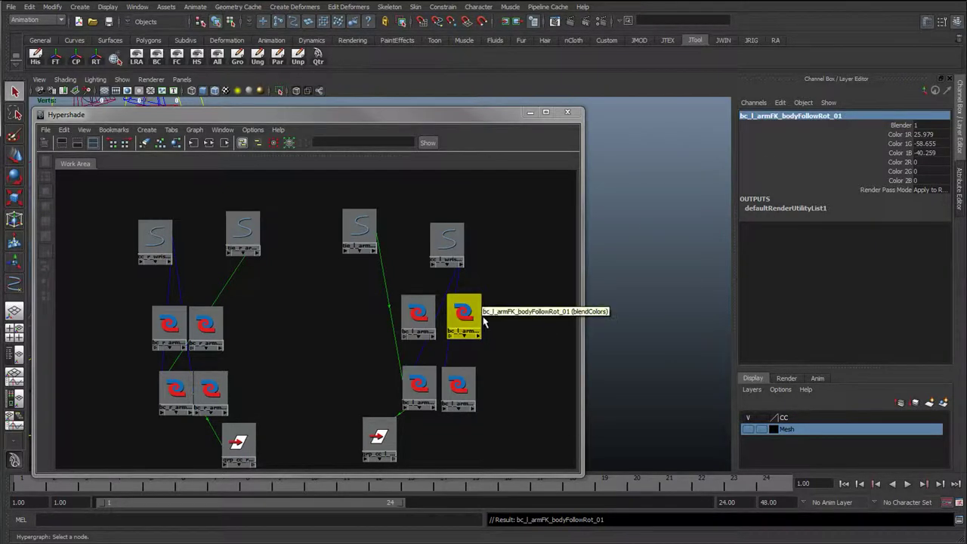
Select the four FK blendColors nodes and set all their Color 1 and Color 2 channels to 0.
left_click_drag(463, 320, 456, 316)
left_click_drag(124, 313, 479, 331)
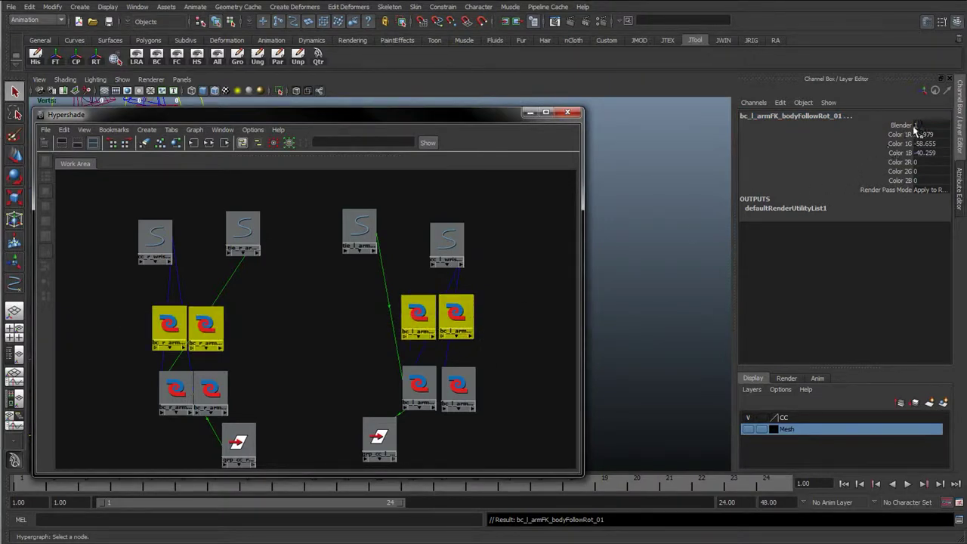
mouse_move(923, 136)
left_mouse_down()
mouse_move(921, 173)
mouse_move(931, 135)
left_mouse_up()
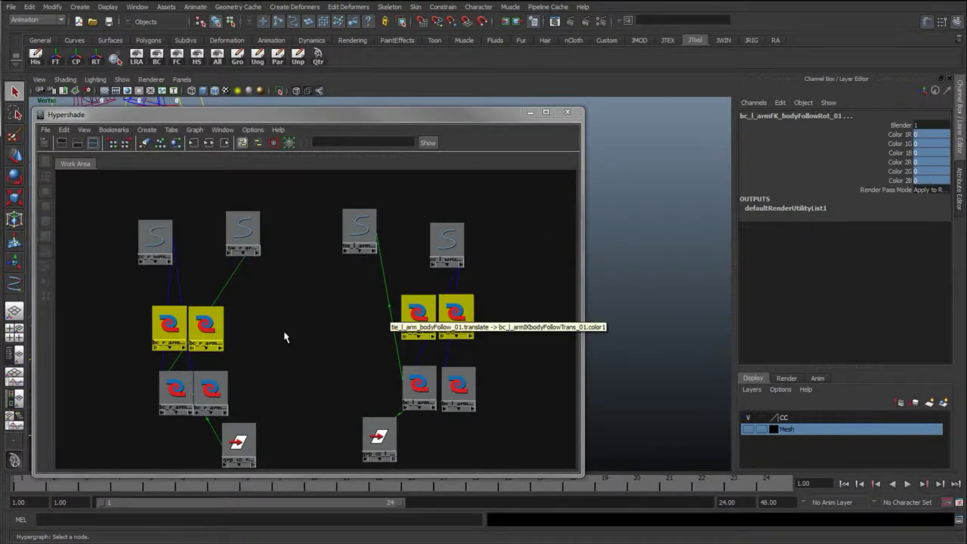
Move the right and left FK blendColors pairs inward and line them up below the two tie_arm_bodyFollow nodes.
left_click_drag(175, 320, 267, 325)
left_click_drag(412, 313, 348, 321)
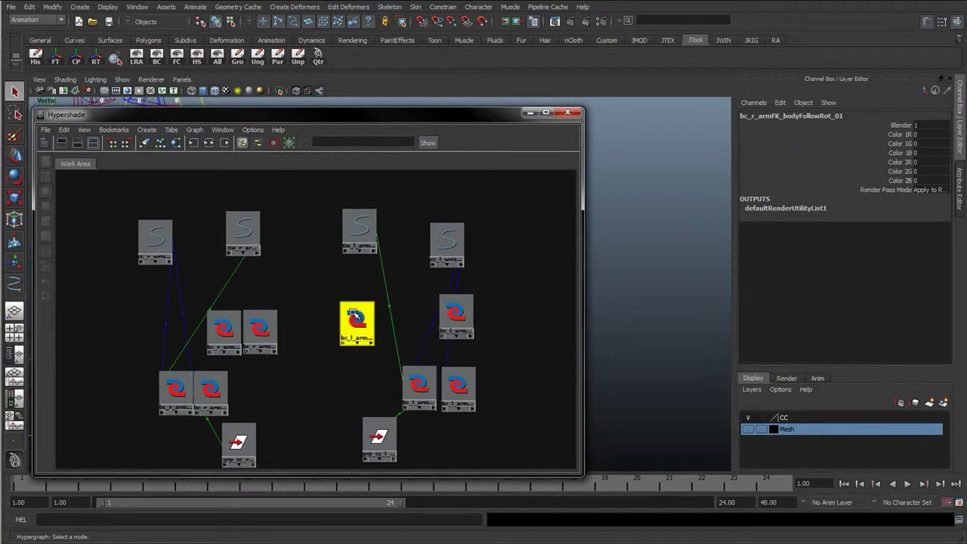
left_click_drag(462, 310, 398, 318)
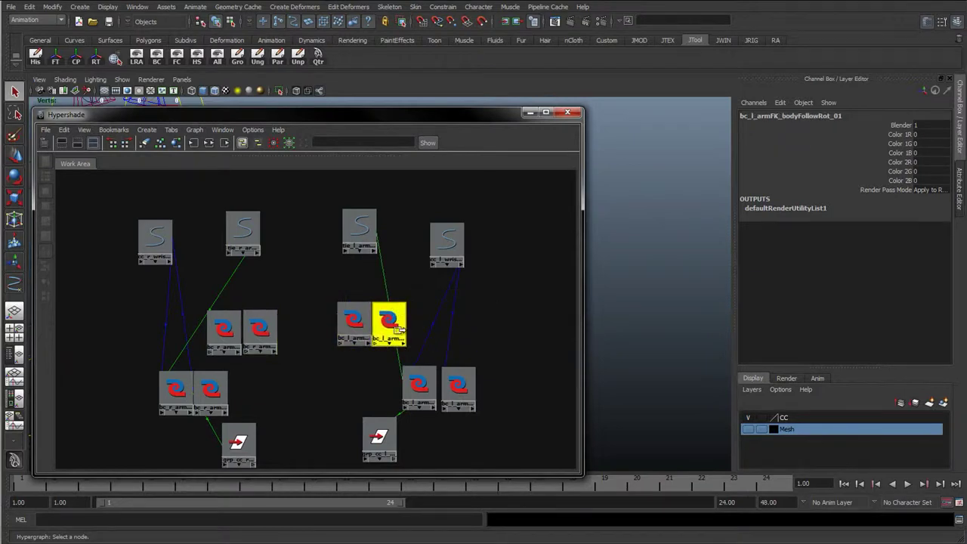
left_click(229, 312)
left_click_drag(261, 329, 261, 321)
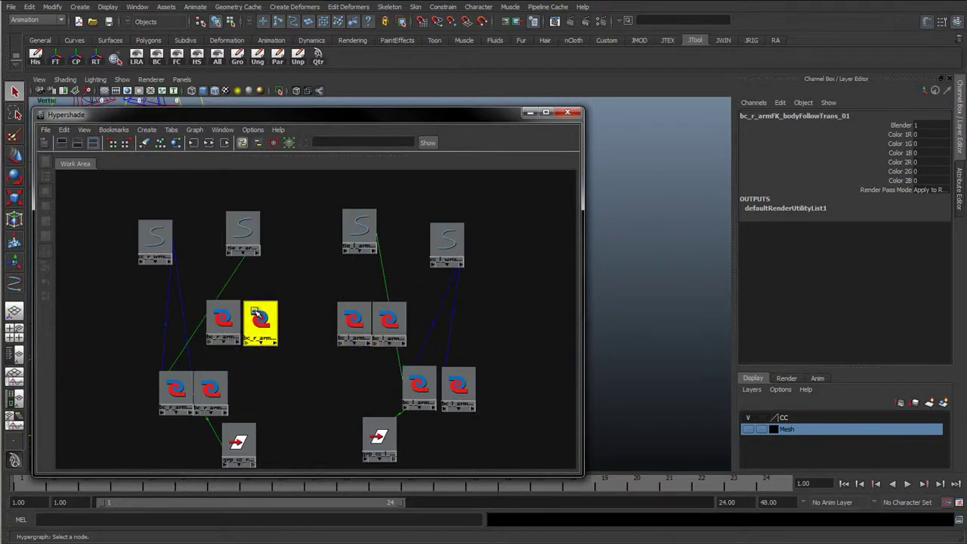
left_click(309, 260)
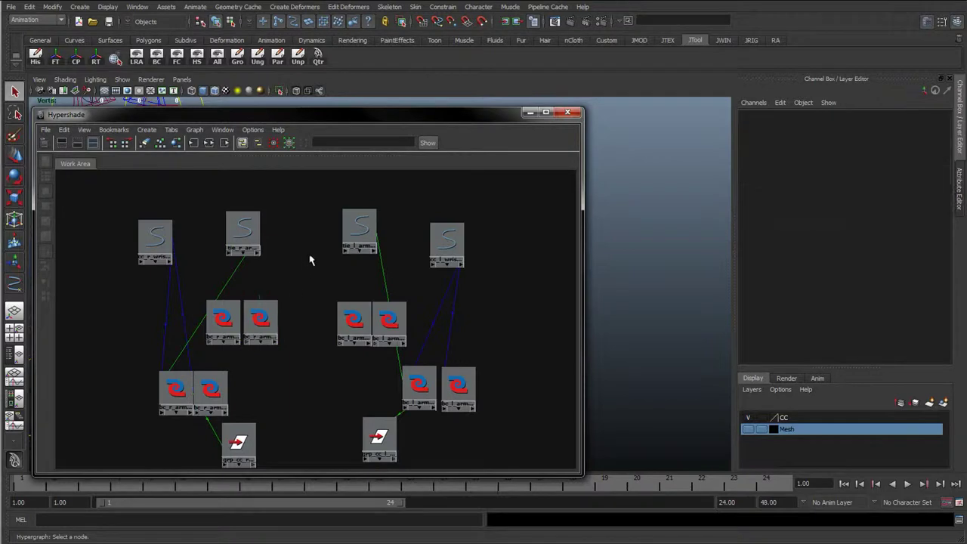
Compare the right arm's FK and IK translation blendColors nodes, highlighting the IK node's Color 2R, 2G and 2B channels.
left_click(225, 318)
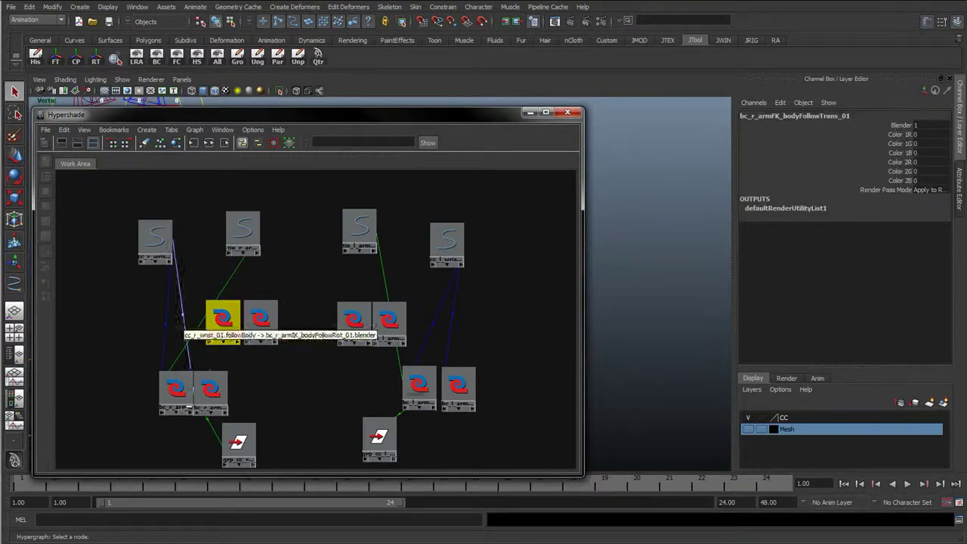
left_click(176, 390)
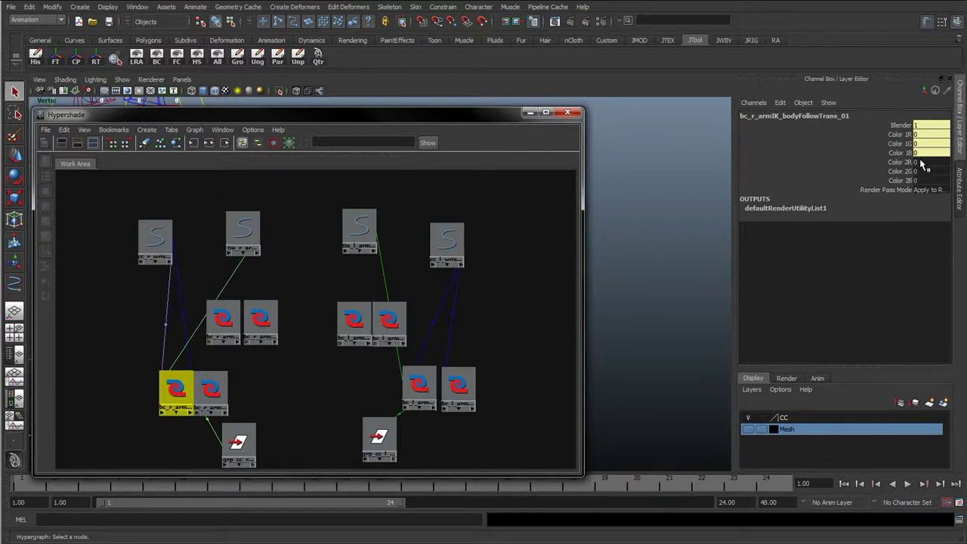
left_click_drag(922, 161, 901, 182)
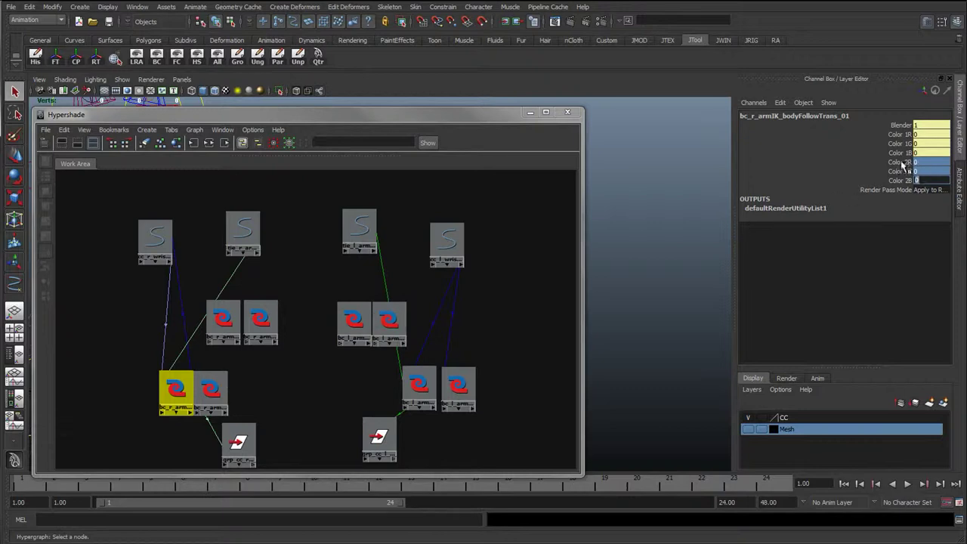
left_click_drag(910, 163, 904, 182)
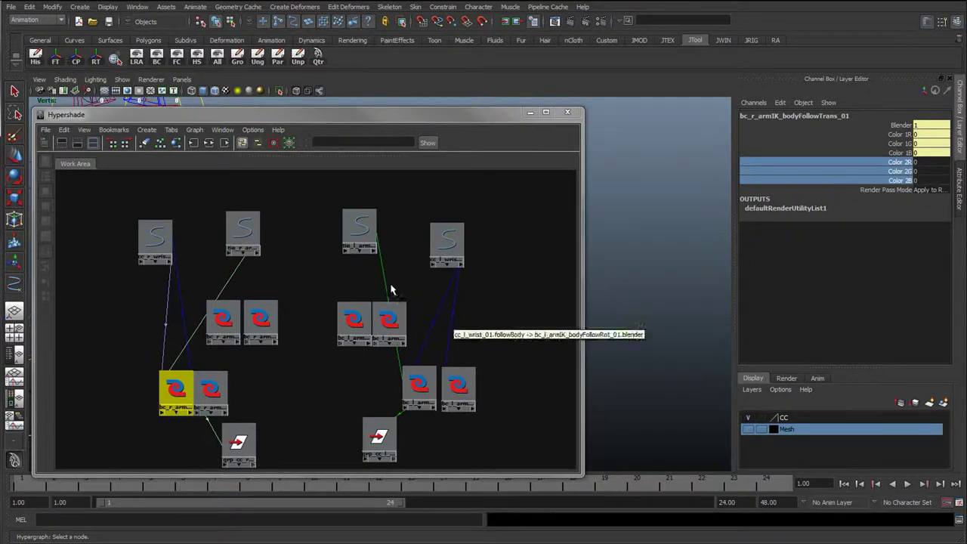
left_click(229, 320)
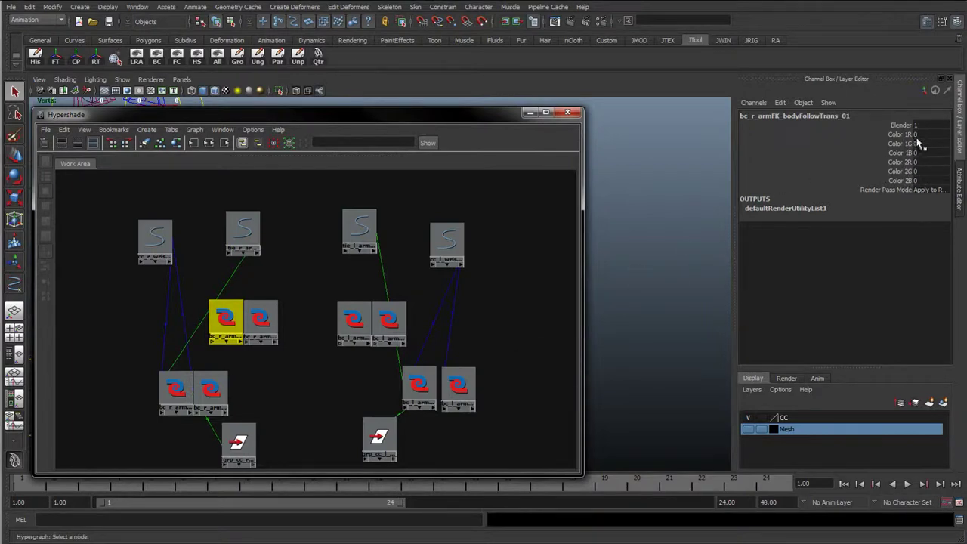
Examine the Color 1 and Color 2 channels of the right arm's FK and IK translation blendColors nodes and the tie_r_arm_bodyFollow_01 channels.
left_click_drag(910, 136, 910, 156)
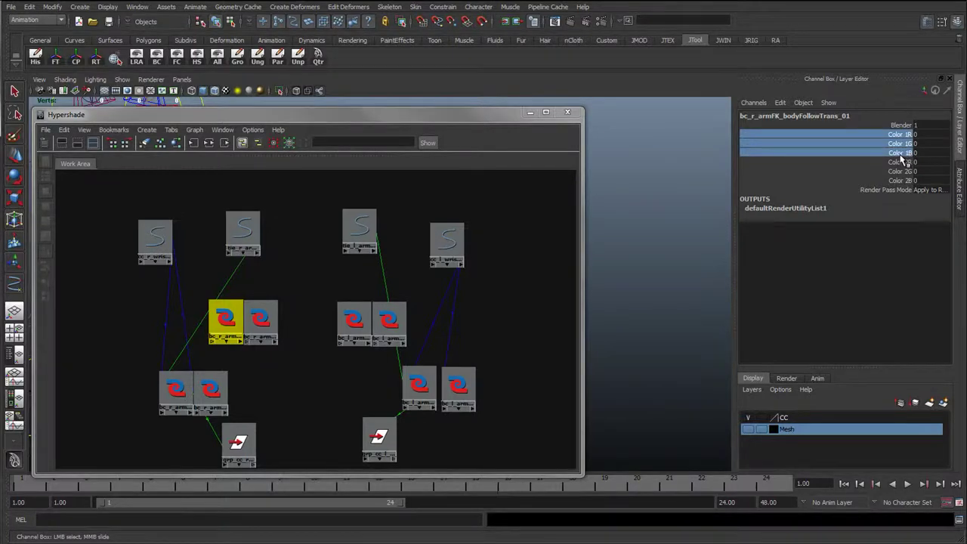
left_click(176, 389)
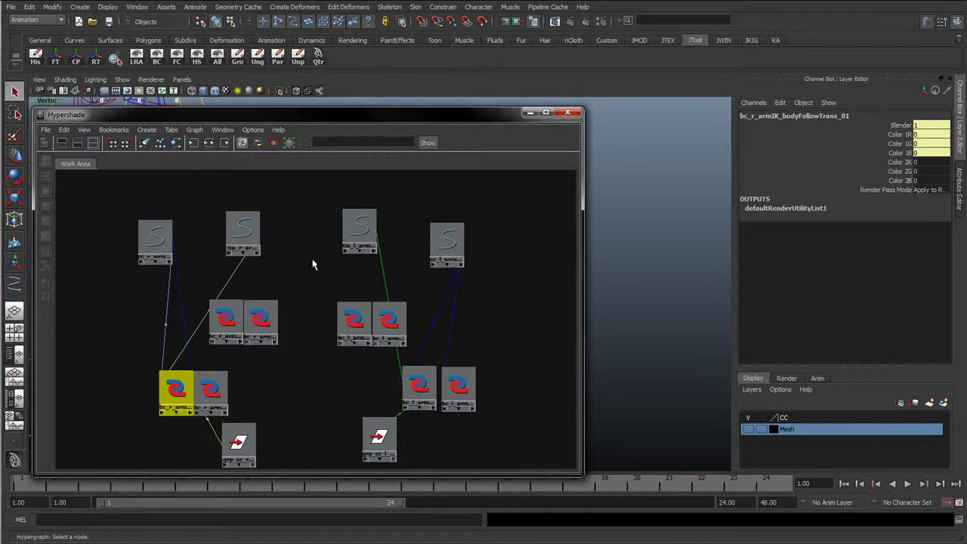
left_click(241, 229)
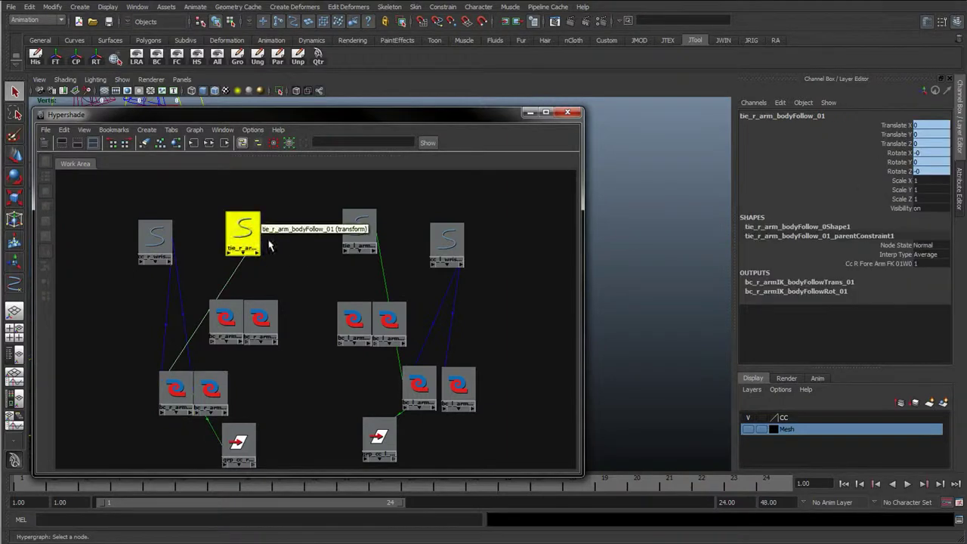
left_click(170, 387)
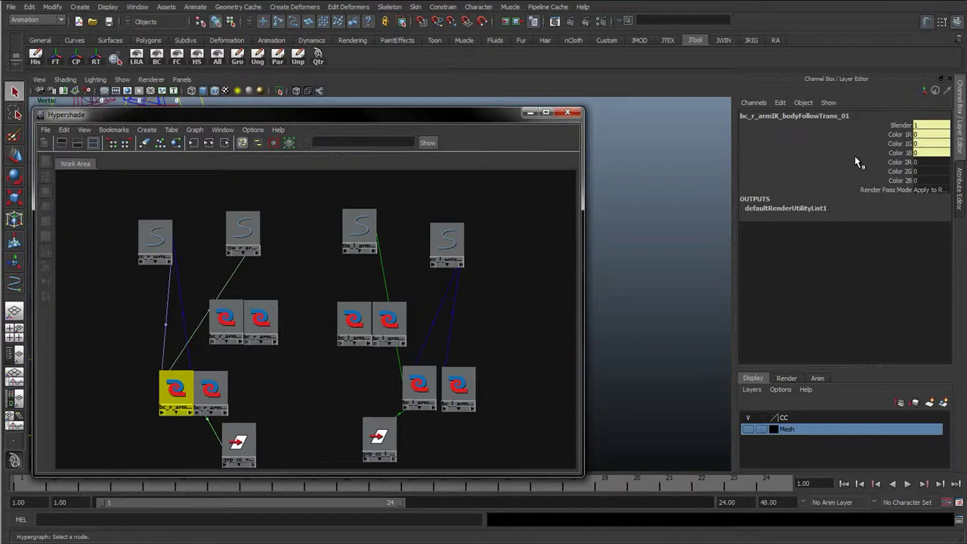
left_click(225, 317)
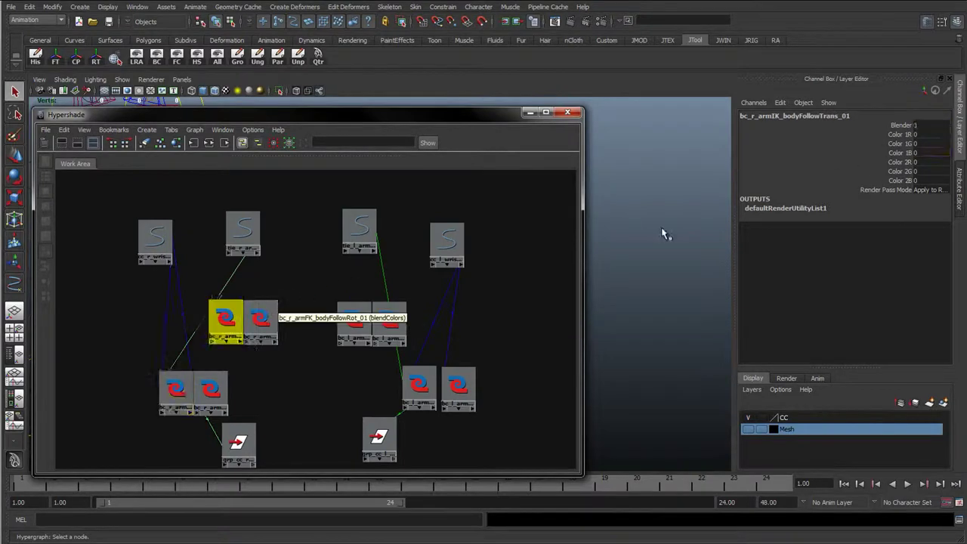
left_click(183, 386)
left_click_drag(920, 162, 926, 172)
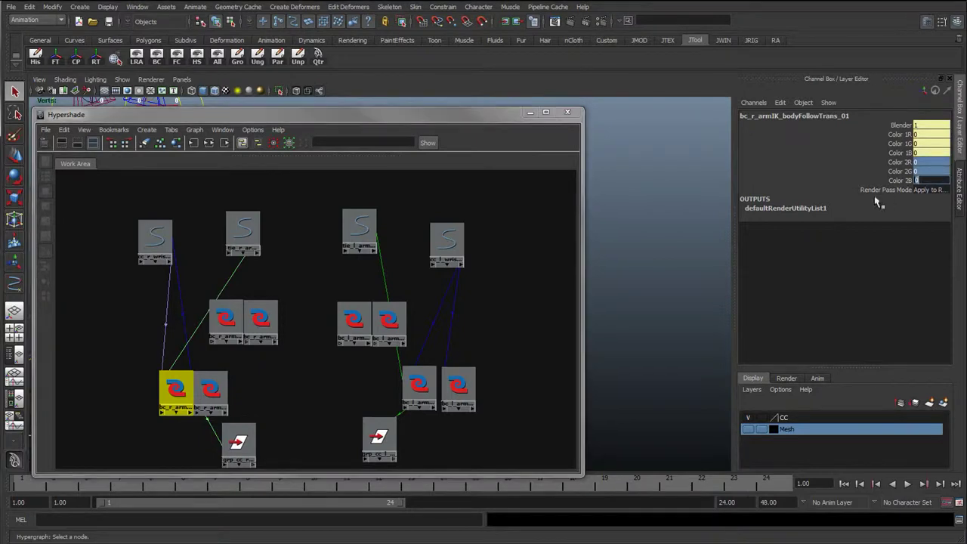
left_click(283, 408)
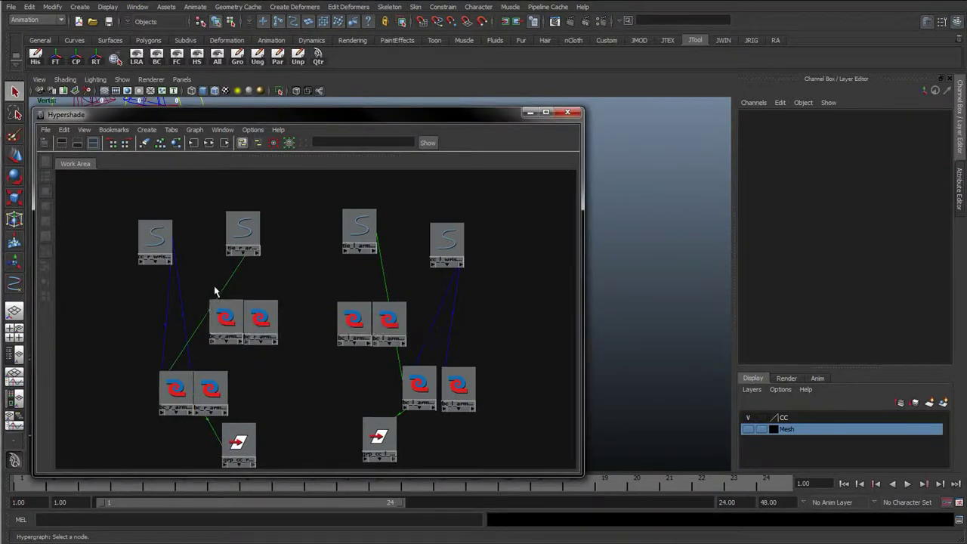
Connect the output of bc_r_armFK_bodyFollowTrans_01 to color2 of bc_r_armIK_bodyFollowTrans_01.
middle_click_drag(226, 313, 181, 387)
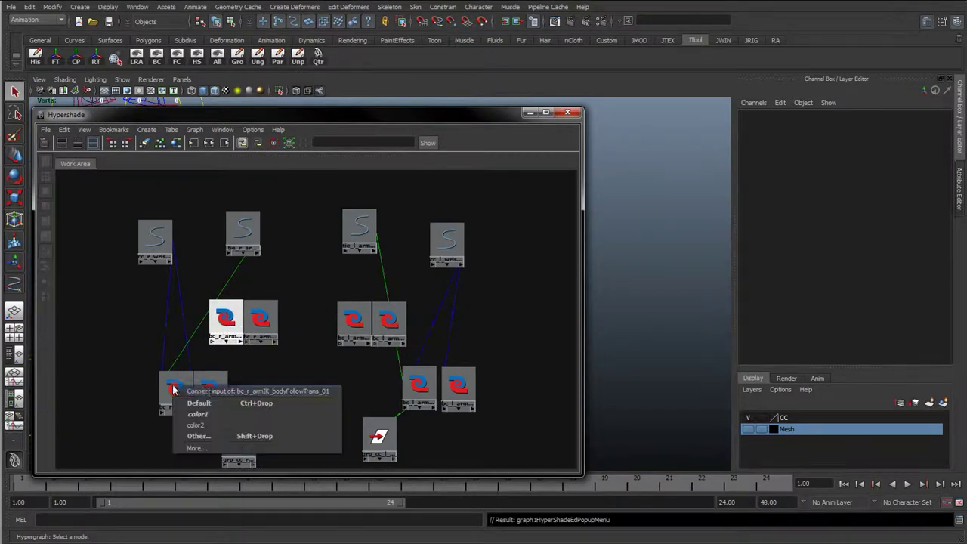
left_click(218, 437)
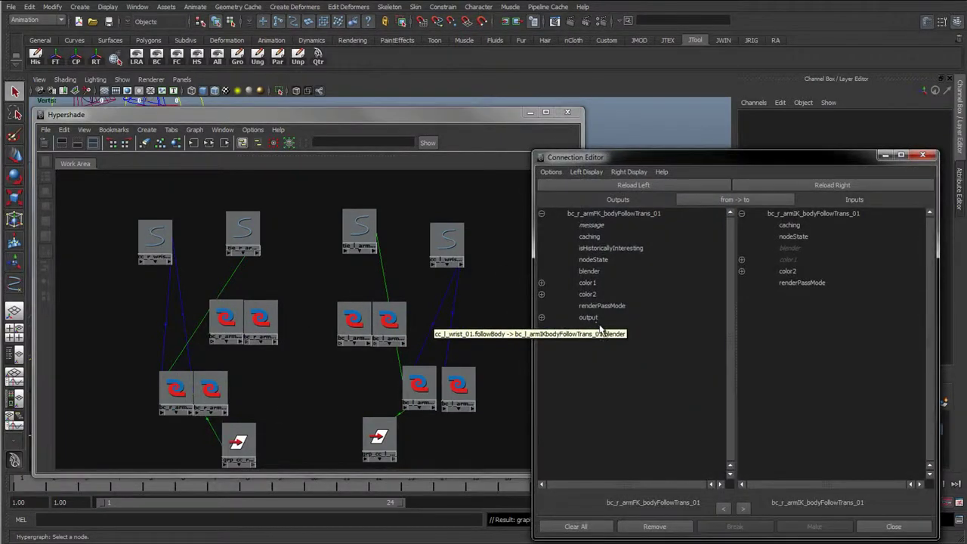
left_click(593, 318)
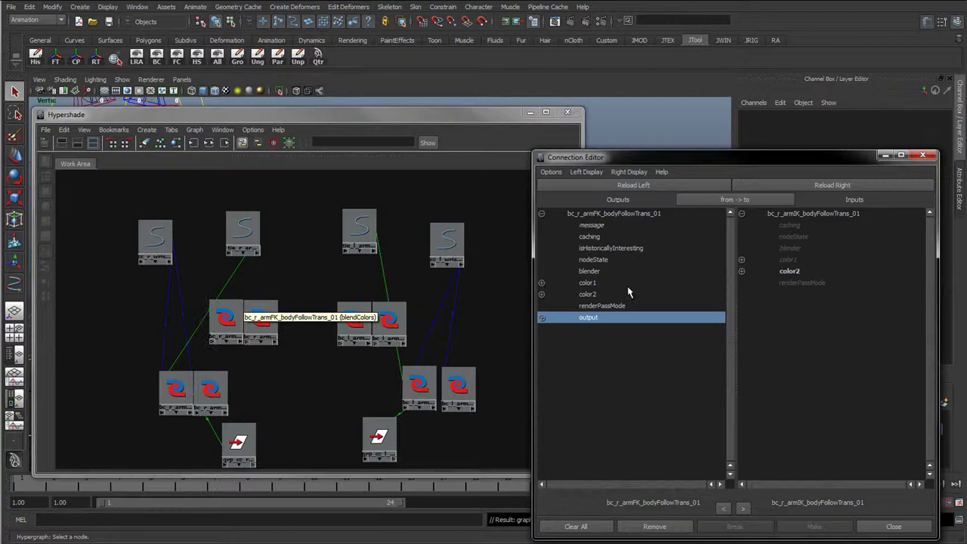
left_click(789, 272)
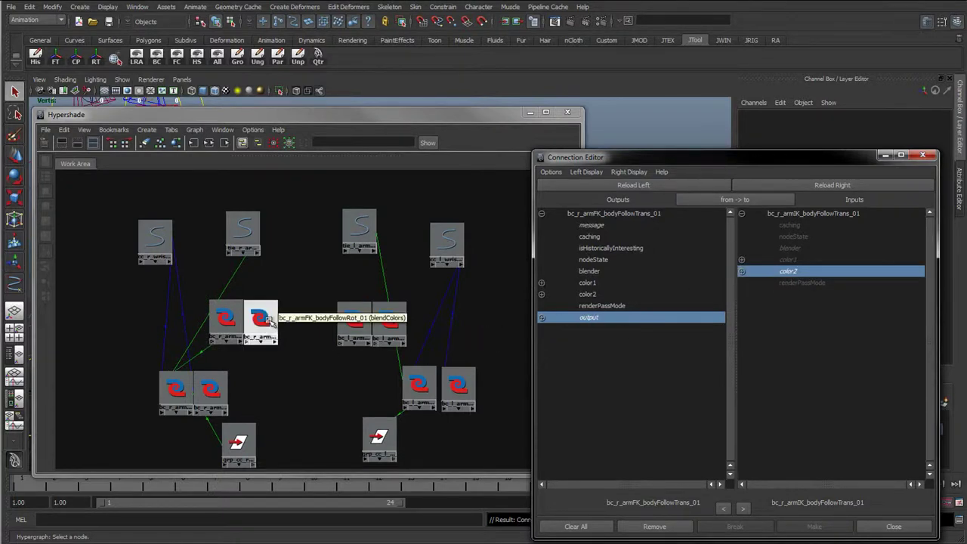
Connect the output of bc_r_armFK_bodyFollowRot_01 to color2 of bc_r_armIK_bodyFollowRot_01.
left_click(259, 321)
left_click(691, 189)
left_click(210, 389)
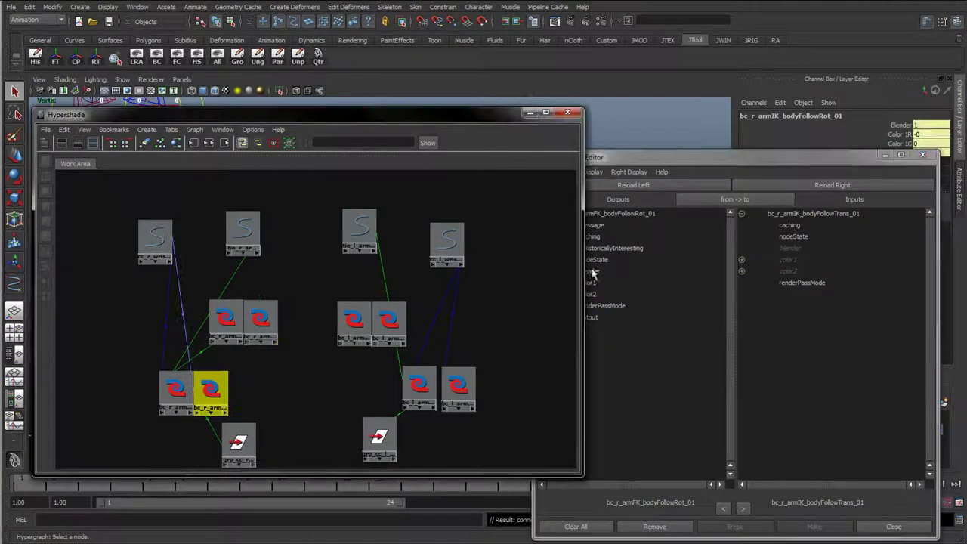
left_click(809, 188)
left_click(588, 317)
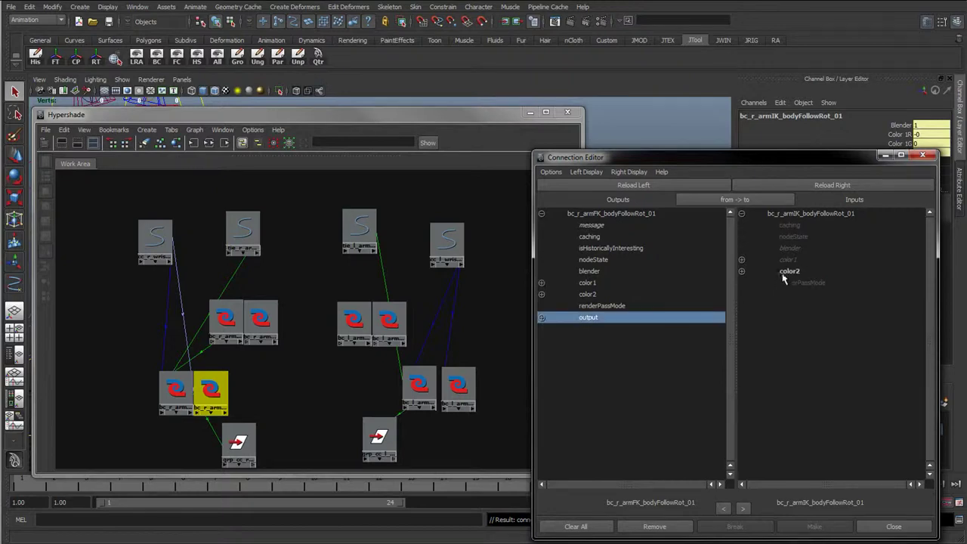
left_click(788, 271)
Connect the output of bc_l_armFKbodyFollowTrans_01 to color2 of bc_l_armIKbodyFollowTrans_01.
left_click(354, 321)
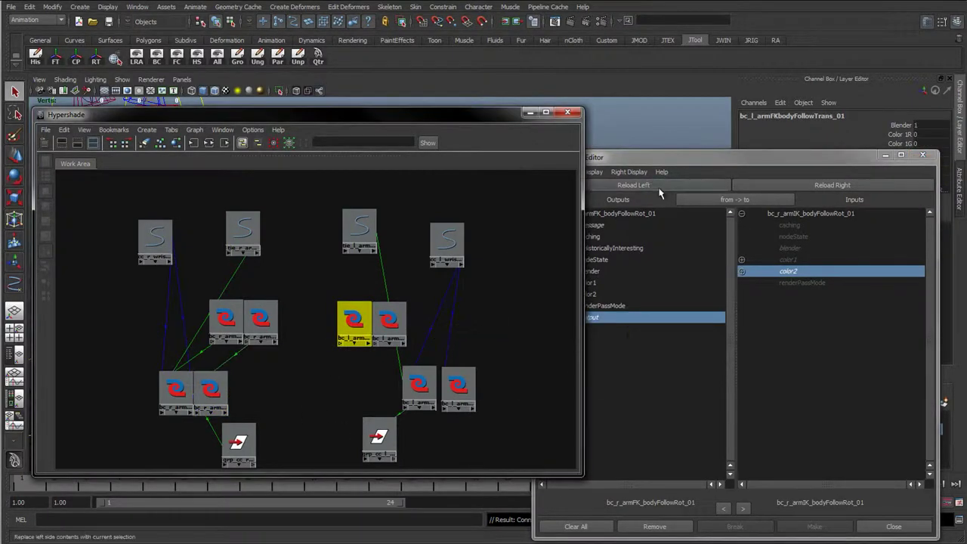
left_click(651, 185)
left_click(588, 317)
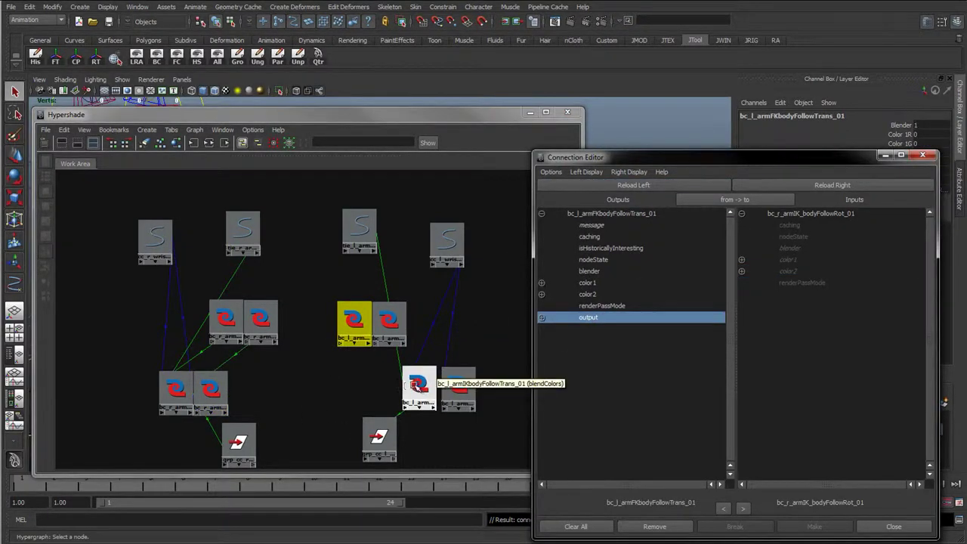
left_click(418, 387)
left_click(747, 186)
left_click(788, 271)
left_click(789, 272)
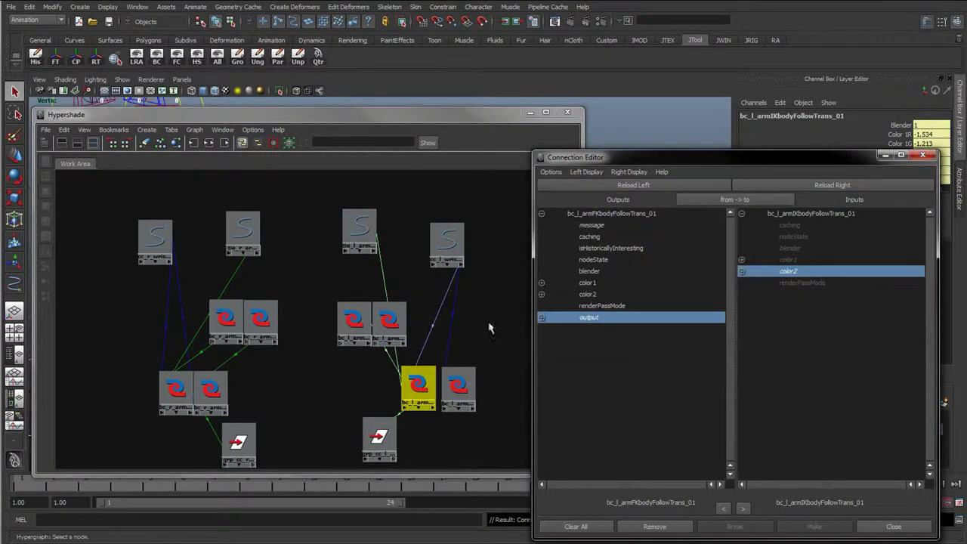
Connect the output of bc_l_armFK_bodyFollowRot_01 to color2 of bc_l_armIK_bodyFollowRot_01 and close the Connection Editor.
left_click(390, 321)
left_click_drag(398, 317, 427, 311)
left_click(656, 187)
left_click(586, 317)
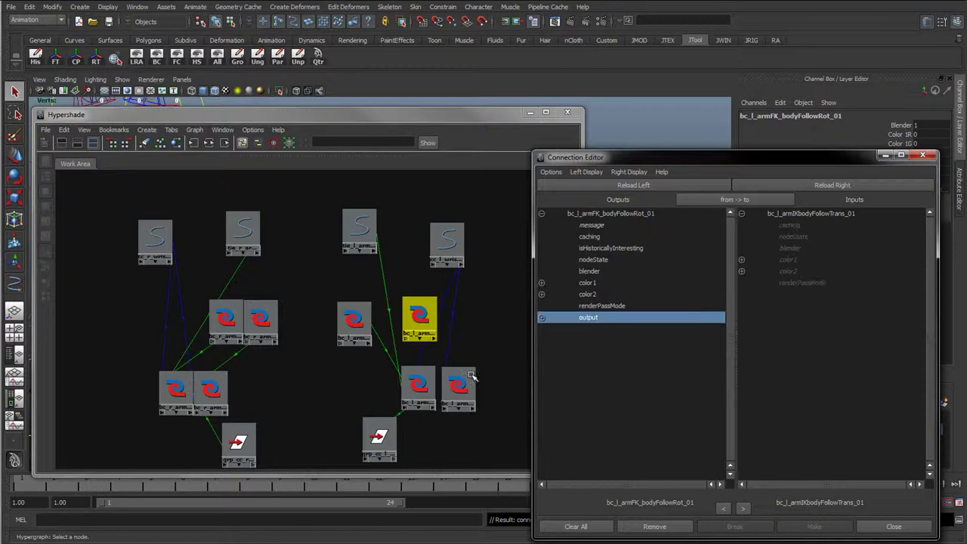
left_click(458, 388)
left_click(831, 185)
left_click(803, 272)
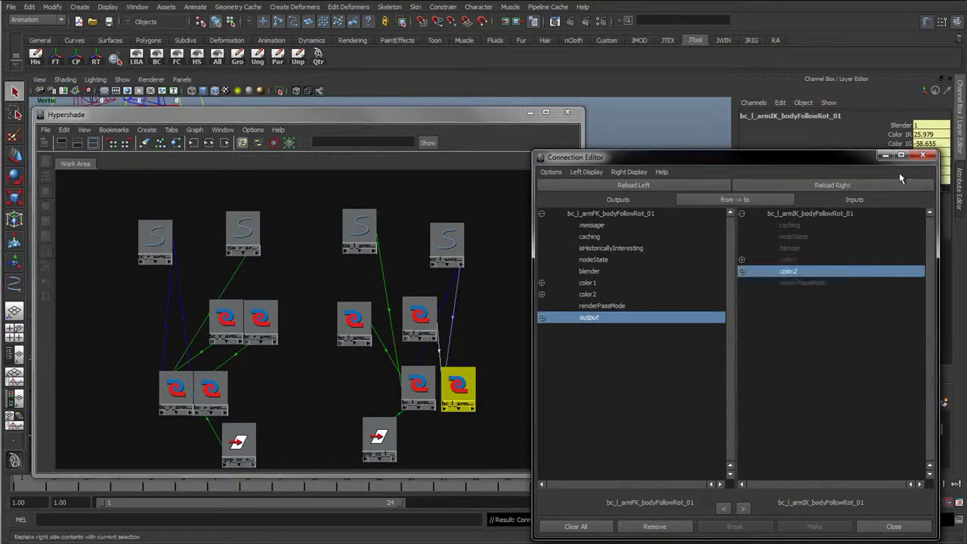
left_click(922, 154)
Pair up the left FK blendColors nodes near the graph's centre and spread the tie_arm_bodyFollow and wrist control nodes outward on both sides.
left_click_drag(429, 315, 389, 322)
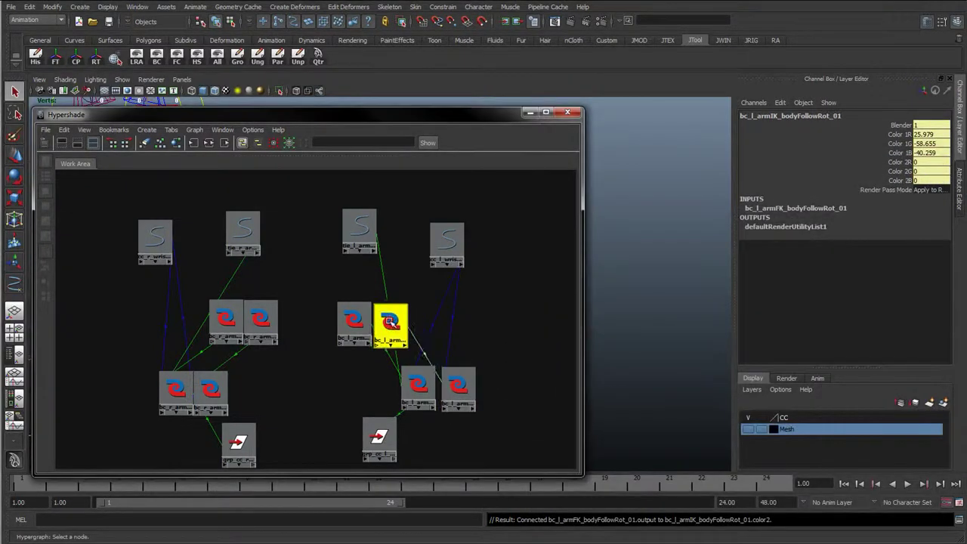
left_click_drag(328, 292, 342, 317)
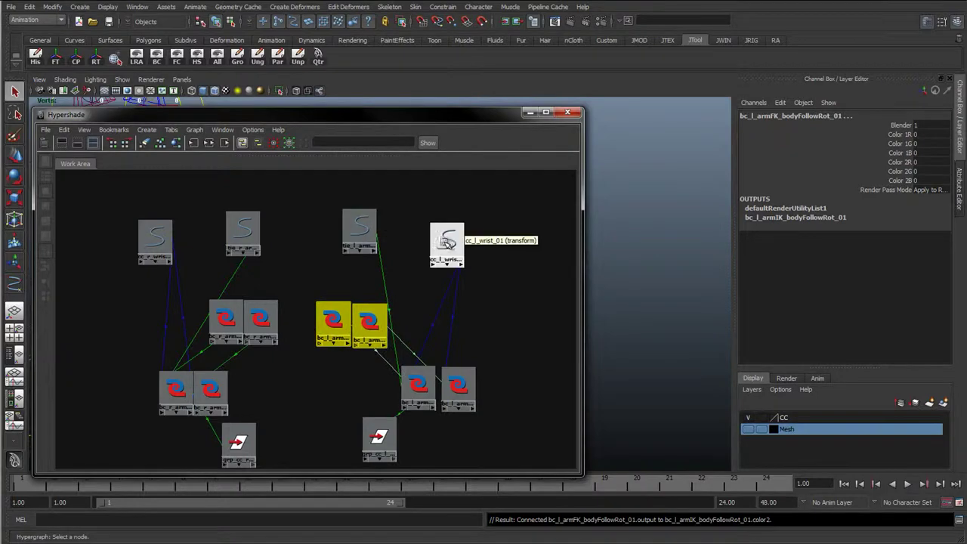
left_click_drag(446, 240, 505, 251)
left_click_drag(368, 235, 445, 237)
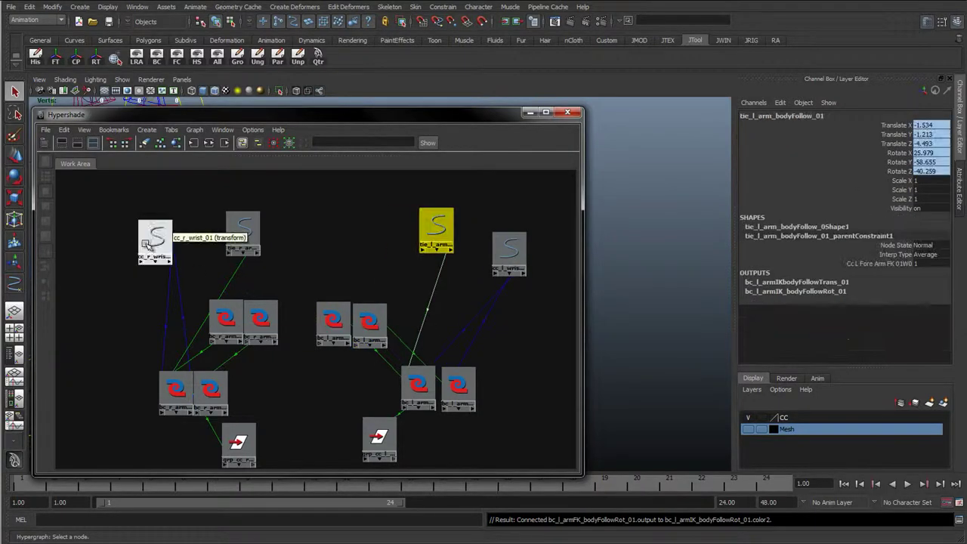
left_click_drag(147, 244, 84, 272)
left_click_drag(243, 231, 180, 223)
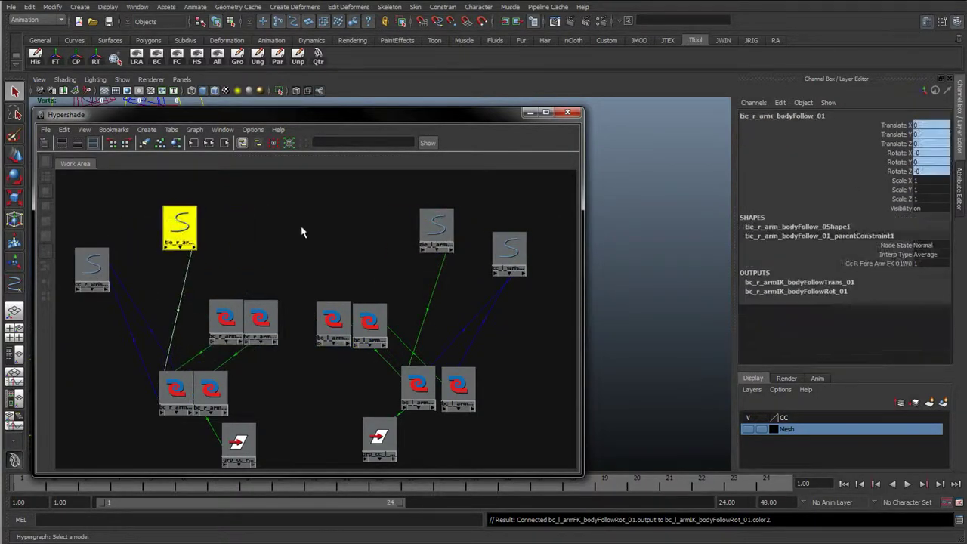
left_click_drag(436, 226, 452, 227)
left_click_drag(181, 227, 171, 230)
left_click(231, 243)
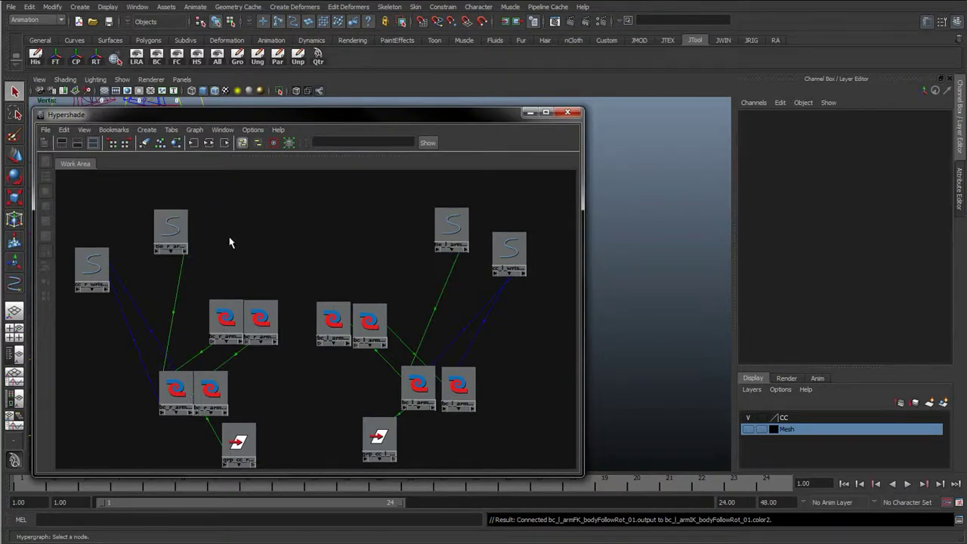
Add the global IK/FK control, cc_global_IKFK_01, to the Hypershade graph and place it between the two tie_arm_bodyFollow nodes.
left_click_drag(318, 115, 582, 115)
left_click(219, 418)
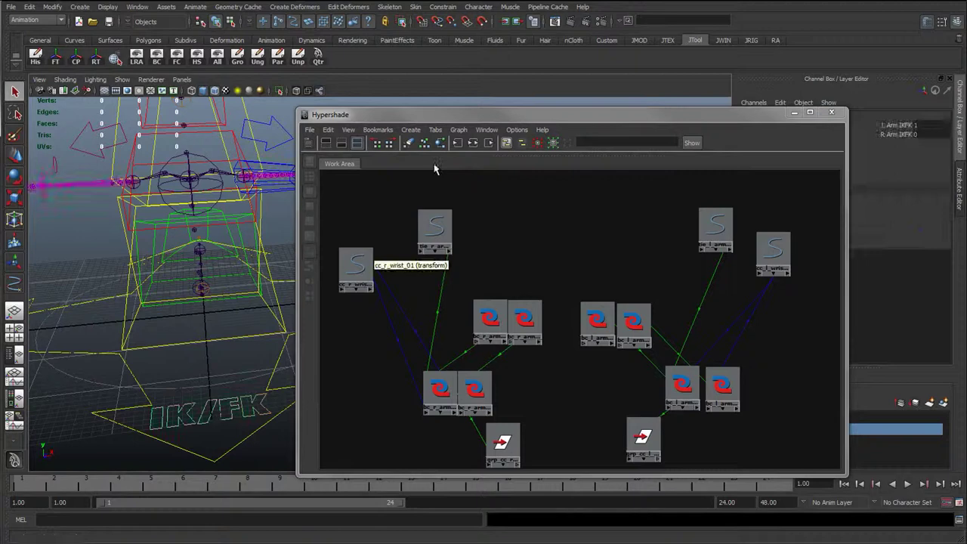
left_click(458, 130)
left_click(486, 229)
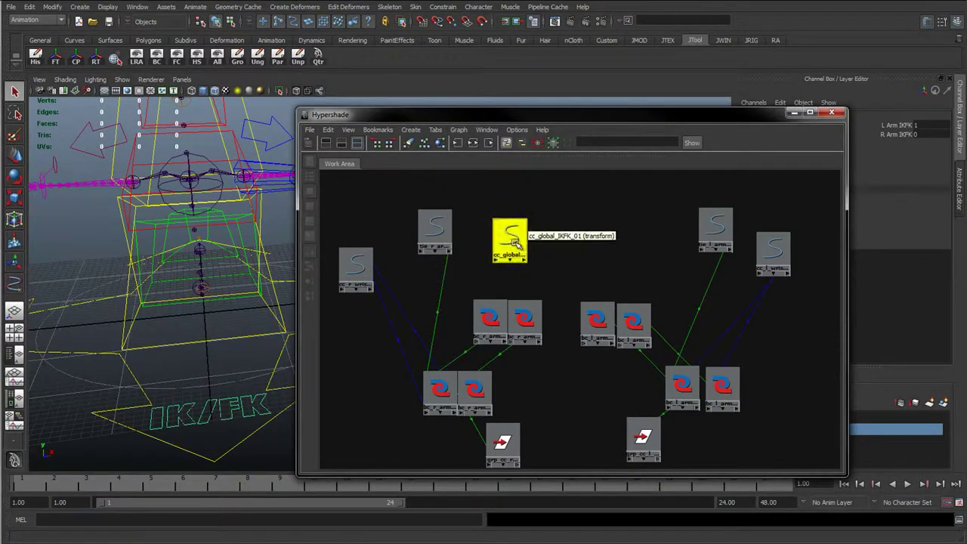
left_click_drag(496, 233, 559, 224)
Set both L Arm IKFK and R Arm IKFK of cc_global_IKFK_01 to 0 and view the rig's arms.
left_click_drag(619, 116, 614, 197)
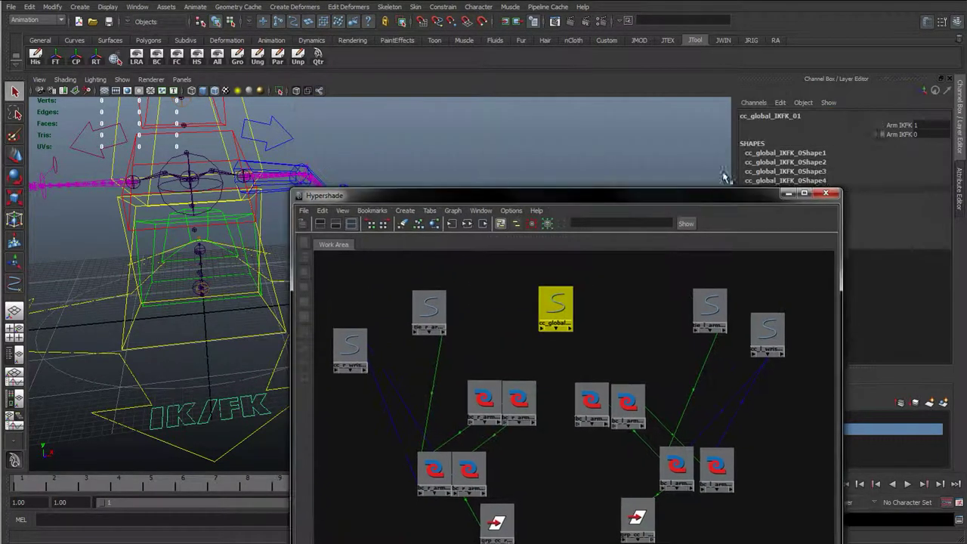
left_click_drag(879, 125, 865, 136)
middle_click_drag(591, 160, 569, 161)
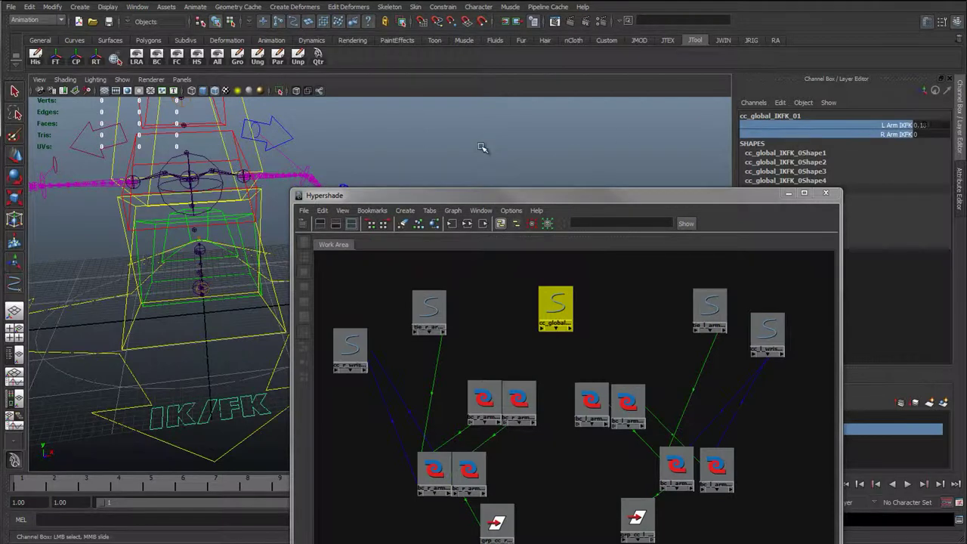
right_click_drag(527, 152, 480, 164, "alt")
left_click_drag(375, 164, 120, 203, "alt")
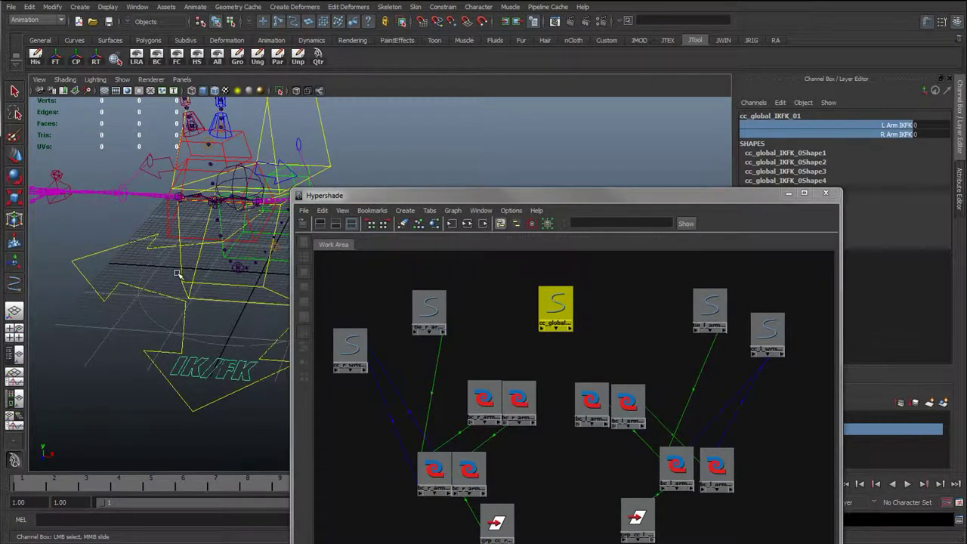
Switch both Arm IKFK channels to 1 and back to 0 to check which arm mode each value gives.
left_click_drag(586, 196, 539, 120)
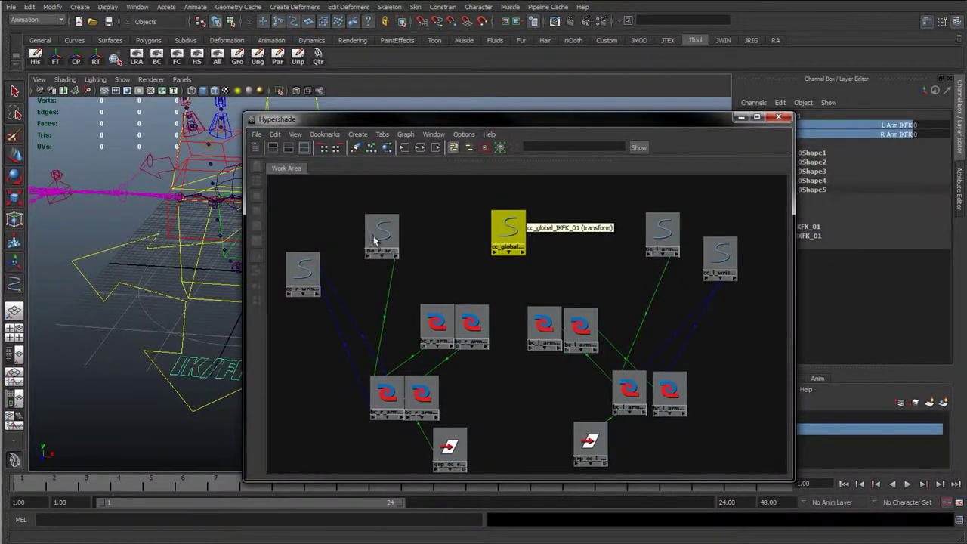
middle_click_drag(123, 214, 194, 217)
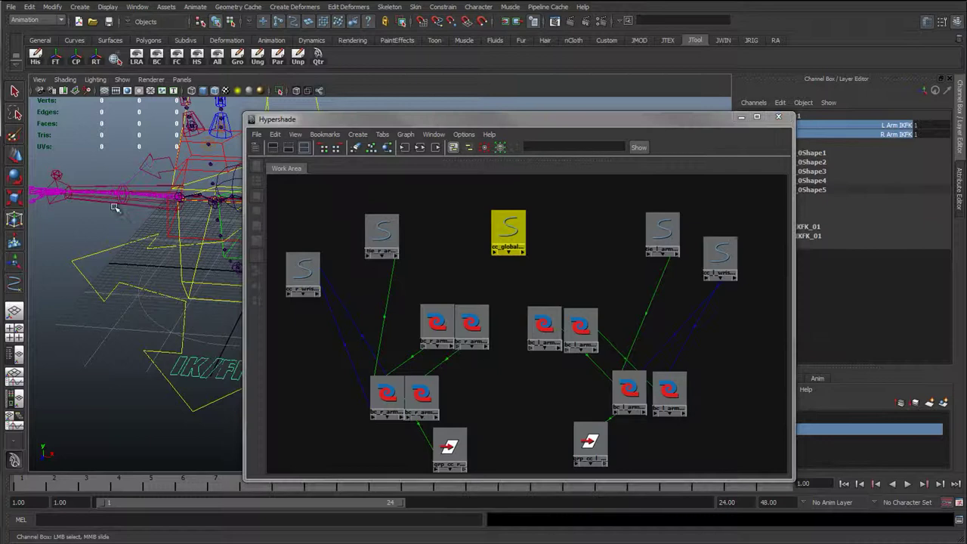
middle_click_drag(132, 225, 87, 226)
Connect r_arm_IKFK of cc_global_IKFK_01 to the blender of bc_r_armFK_bodyFollowTrans_01.
left_click_drag(492, 224, 491, 215)
middle_click_drag(500, 223, 499, 222)
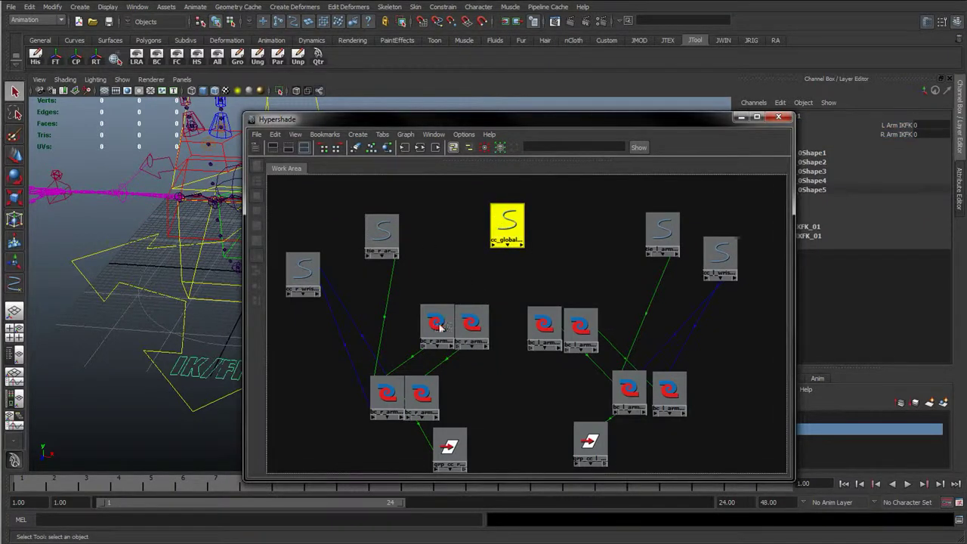
middle_click_drag(440, 327, 438, 324)
left_click(471, 377)
scroll(617, 378, "down", 10)
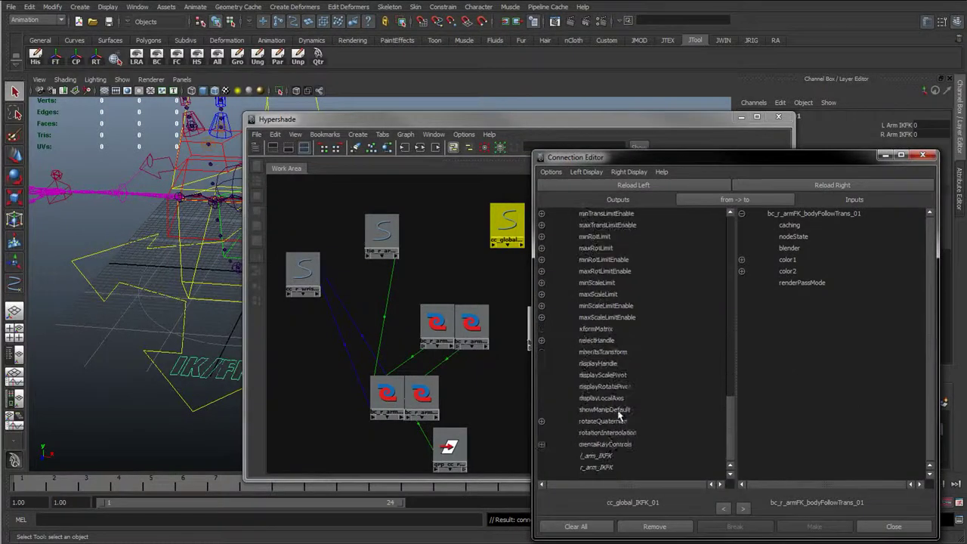
left_click_drag(676, 161, 124, 124)
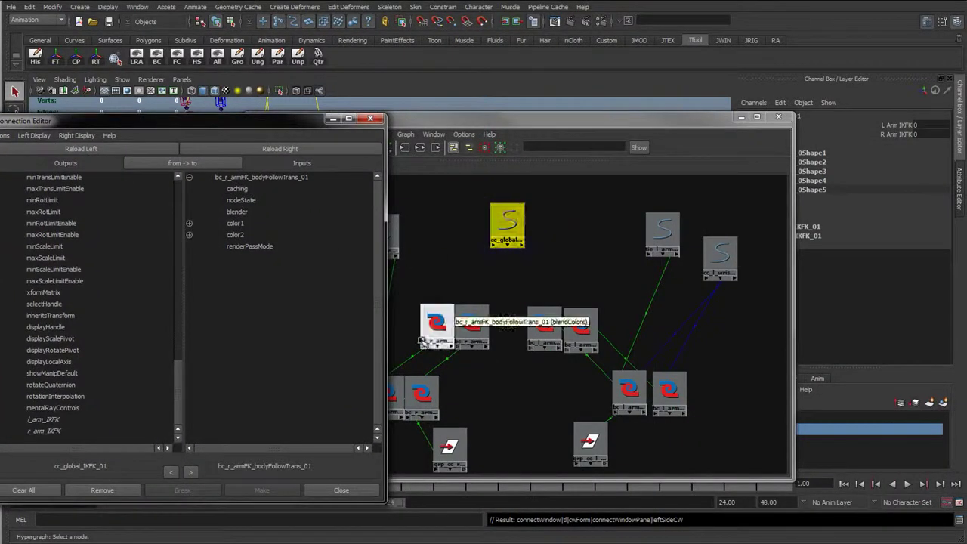
left_click(63, 432)
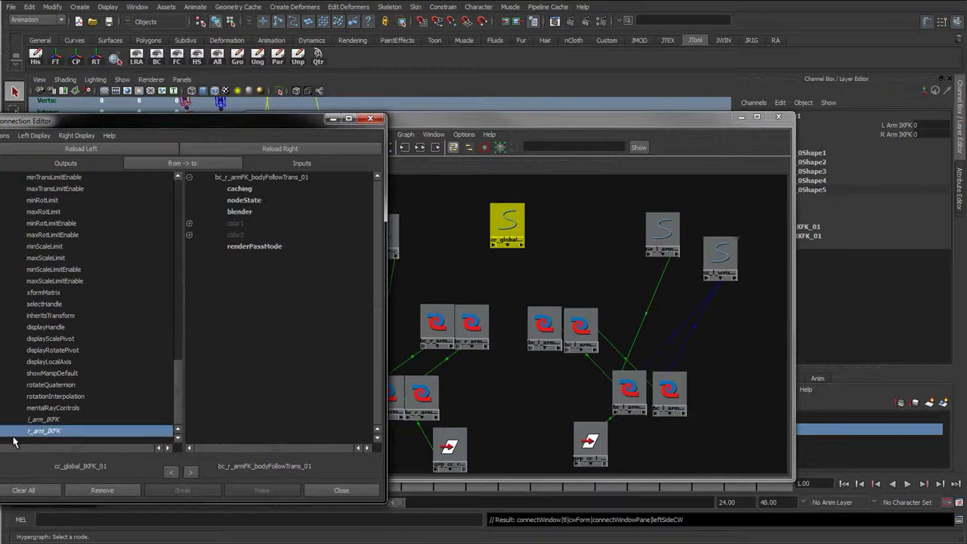
Connect r_arm_IKFK of cc_global_IKFK_01 to the blender of bc_r_armFK_bodyFollowRot_01.
left_click(472, 324)
left_click(227, 149)
left_click(249, 211)
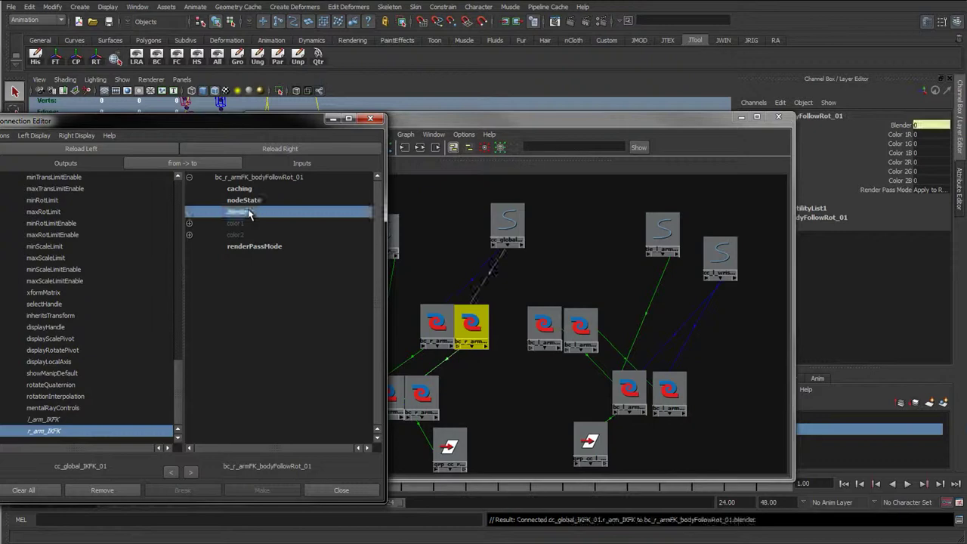
Connect l_arm_IKFK of cc_global_IKFK_01 to the blender of bc_l_armFKbodyFollowTrans_01.
left_click(544, 323)
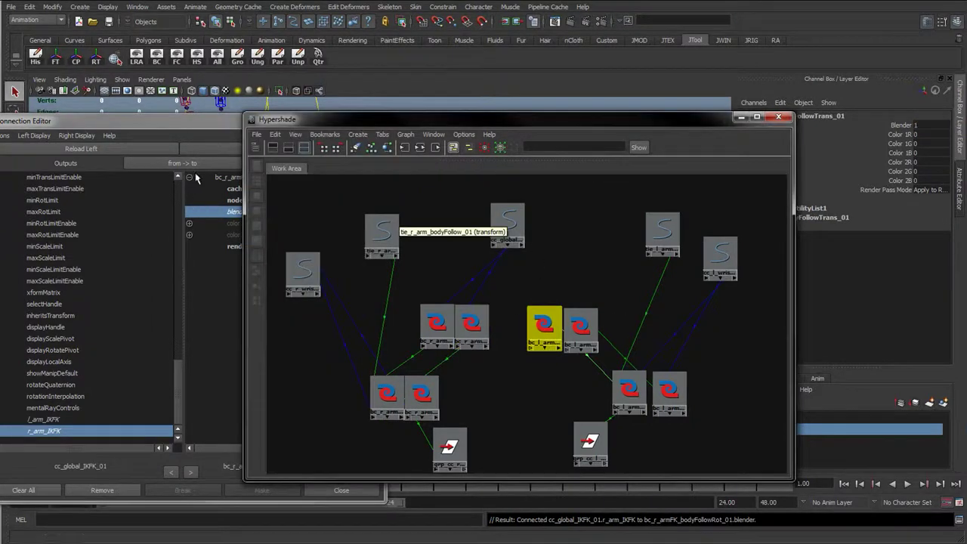
left_click(216, 149)
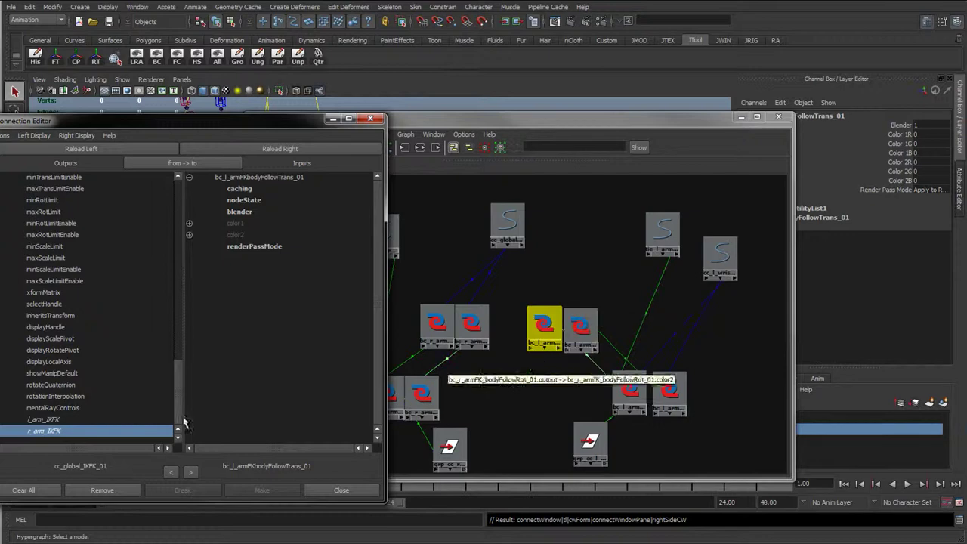
left_click(93, 418)
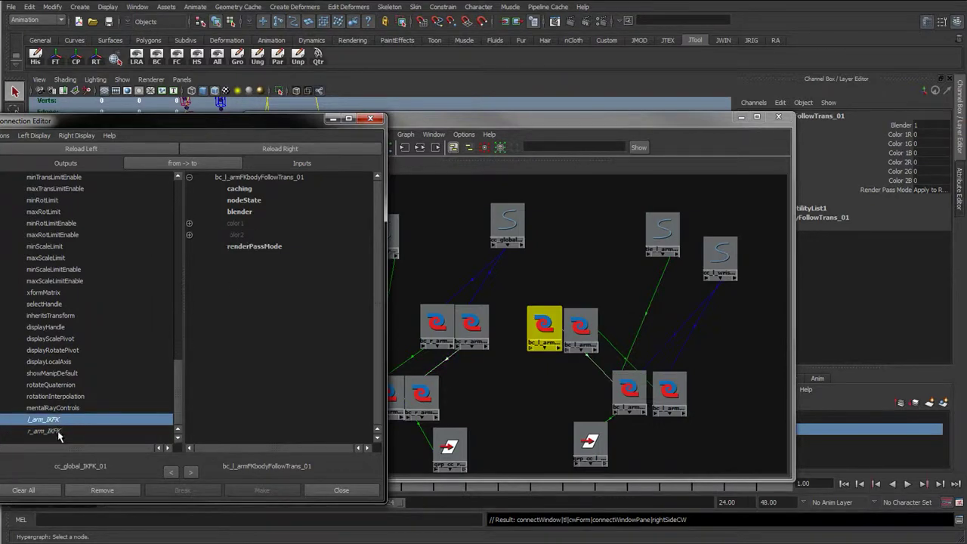
Connect l_arm_IKFK of cc_global_IKFK_01 to the blender of bc_l_armFK_bodyFollowRot_01 and close the Connection Editor.
left_click(580, 325)
left_click(249, 149)
left_click(239, 212)
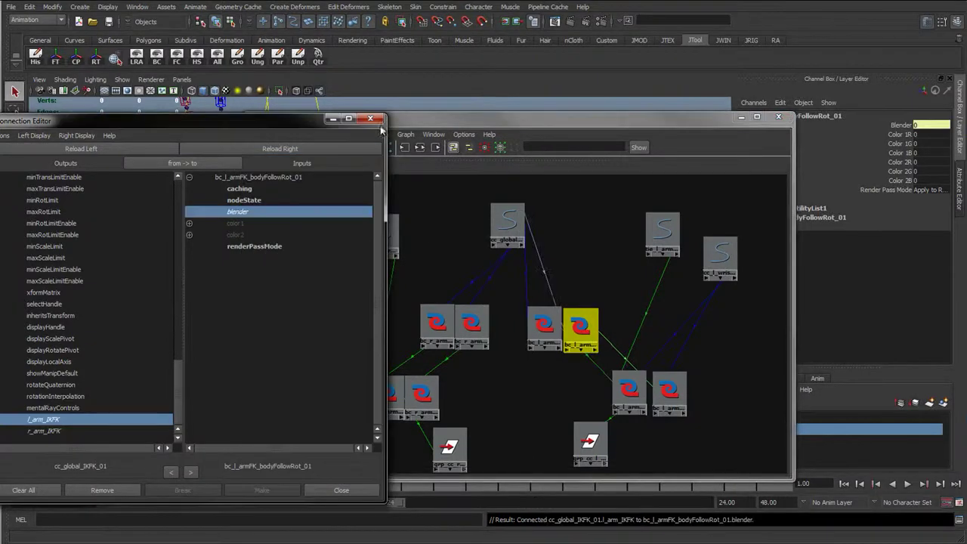
left_click(370, 119)
Examine the Blender, Color 1 and Color 2 channels of the right arm's FK and IK bodyFollowTrans blendColors nodes.
left_click(506, 223)
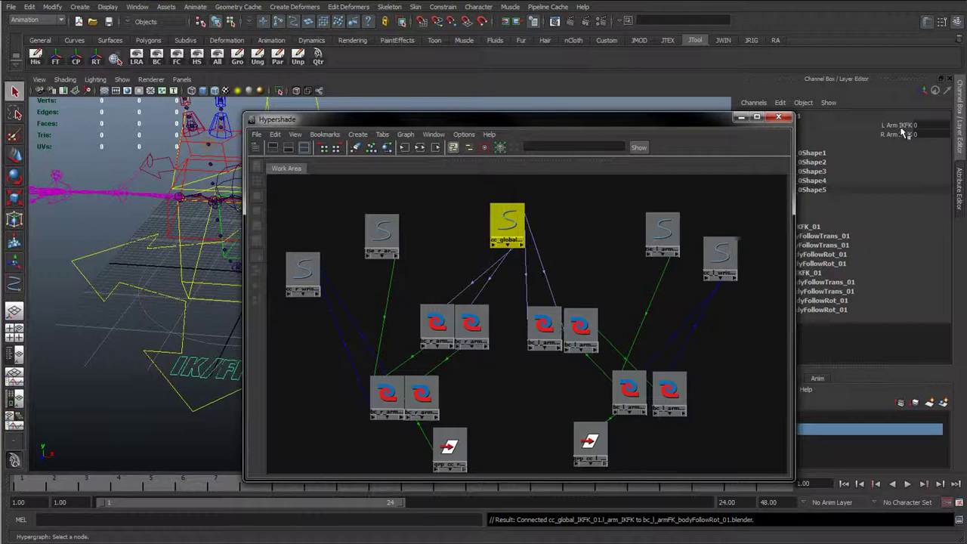
left_click(437, 319)
left_click_drag(929, 162, 927, 182)
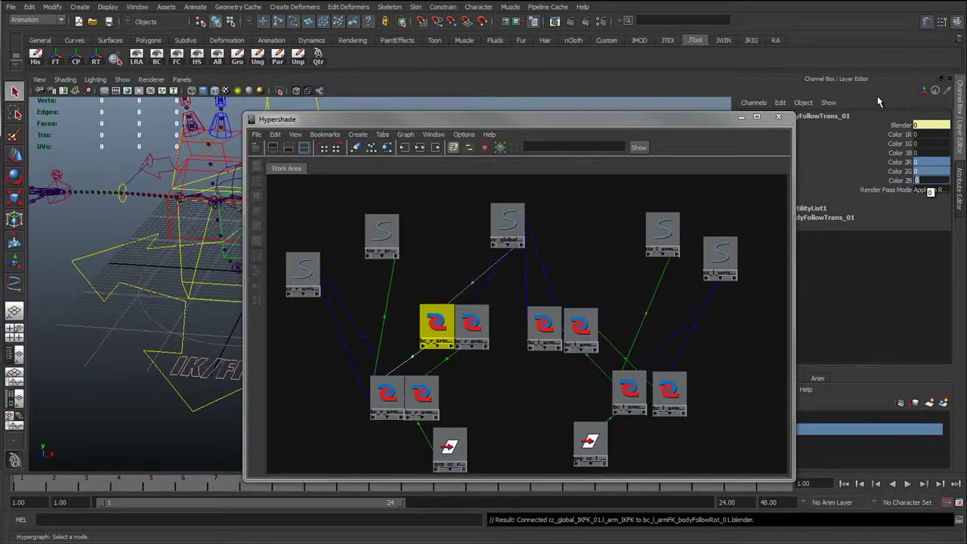
left_click(386, 389)
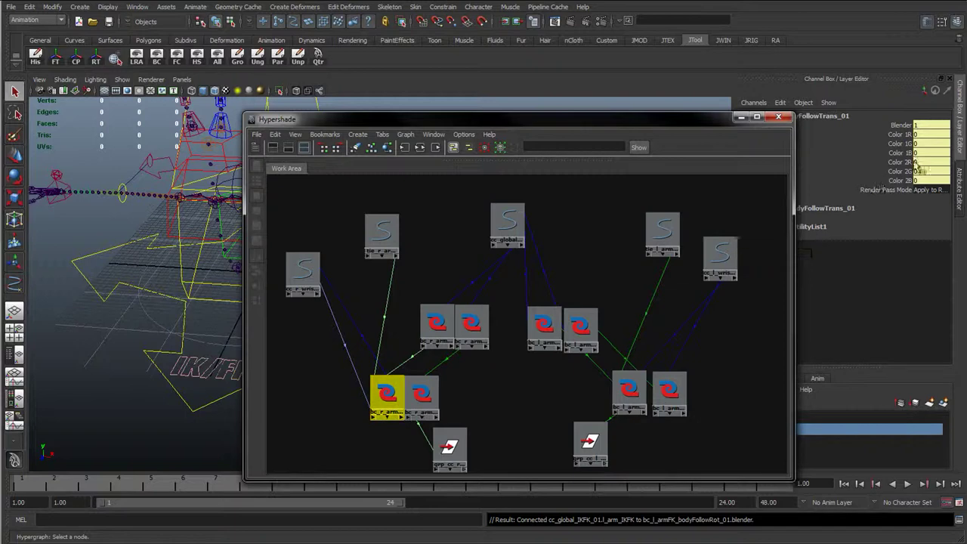
left_click_drag(923, 153, 921, 180)
left_click(900, 180)
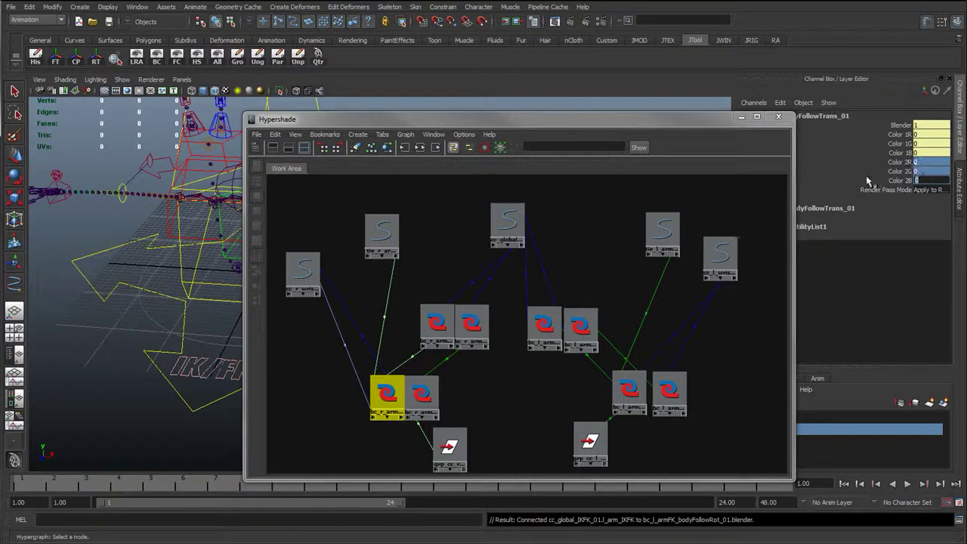
left_click(437, 320)
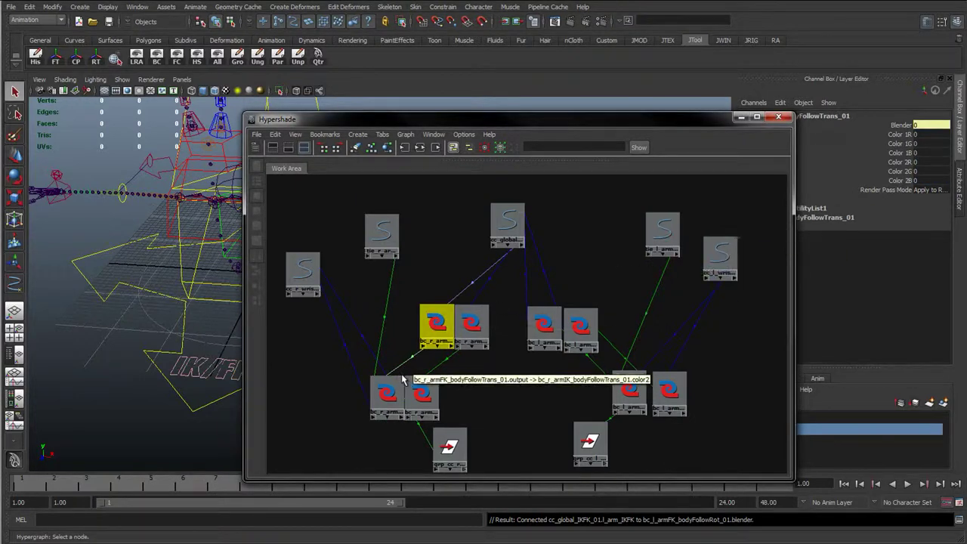
left_click_drag(902, 134, 902, 152)
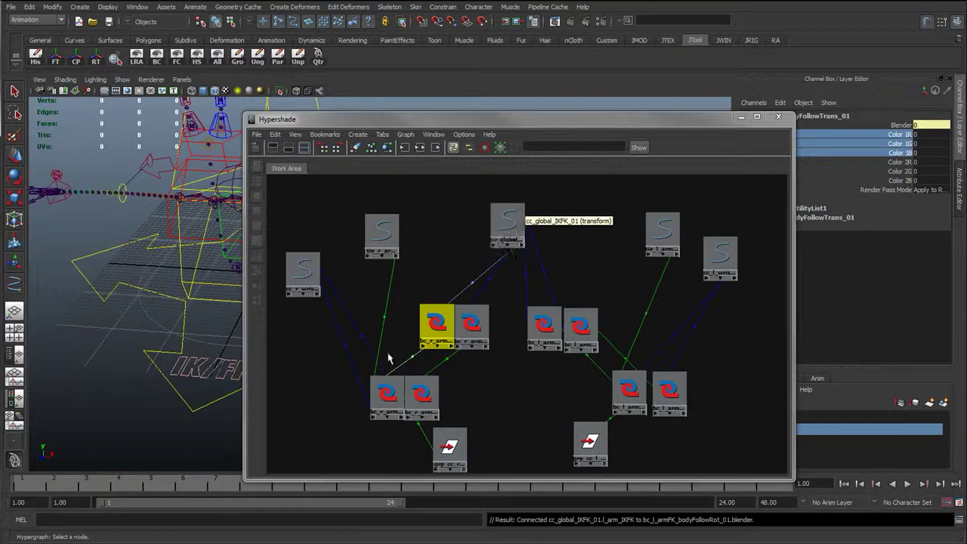
left_click(387, 392)
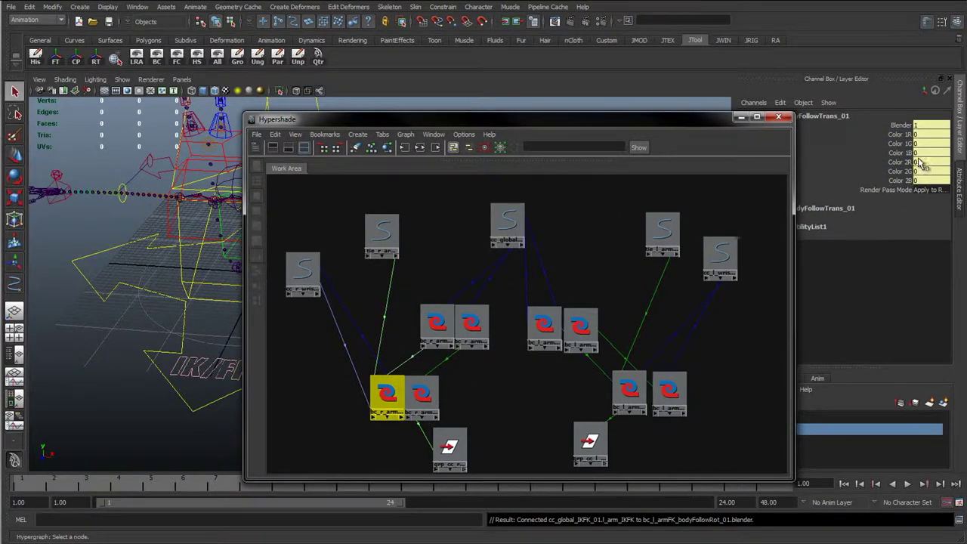
left_click_drag(916, 161, 922, 182)
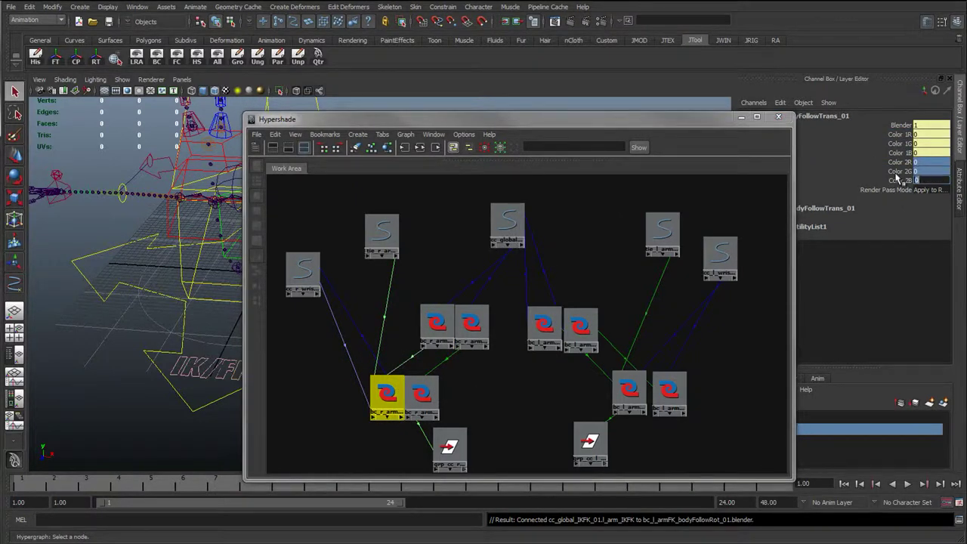
left_click(903, 142)
left_click_drag(905, 161, 908, 181)
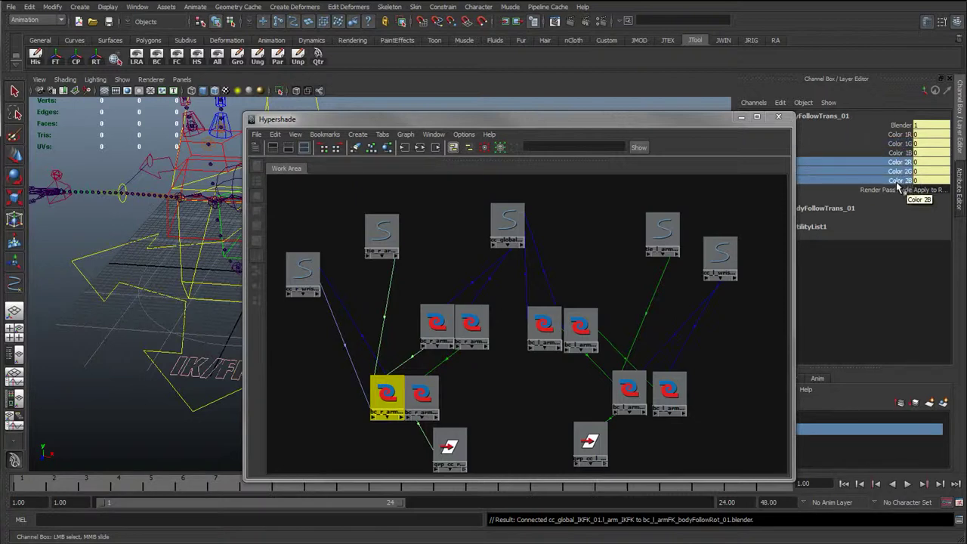
left_click(898, 142)
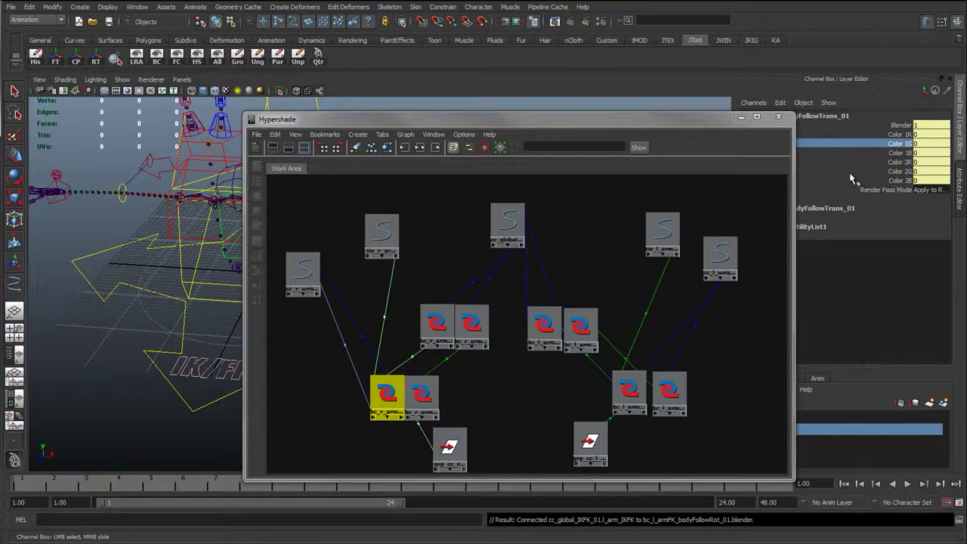
left_click(438, 274)
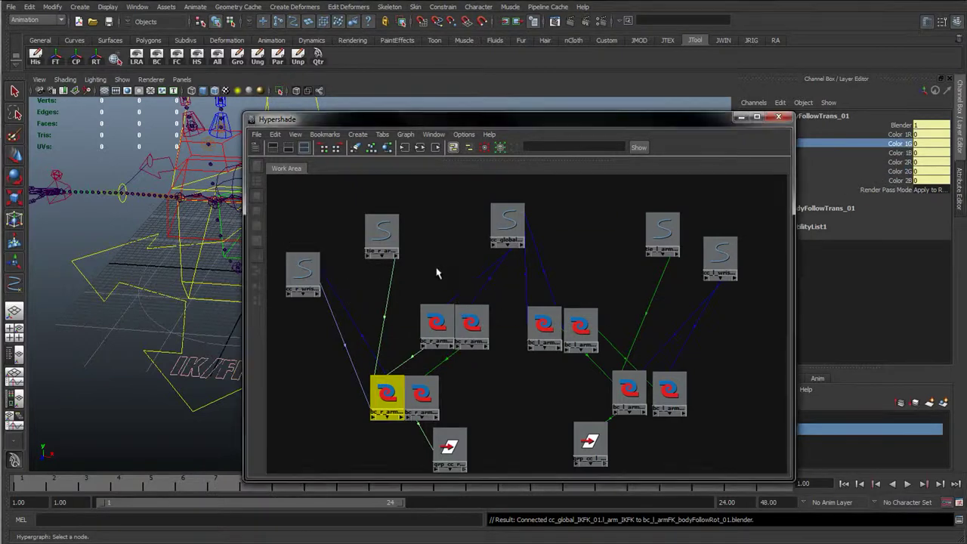
left_click(435, 391)
left_click(439, 287)
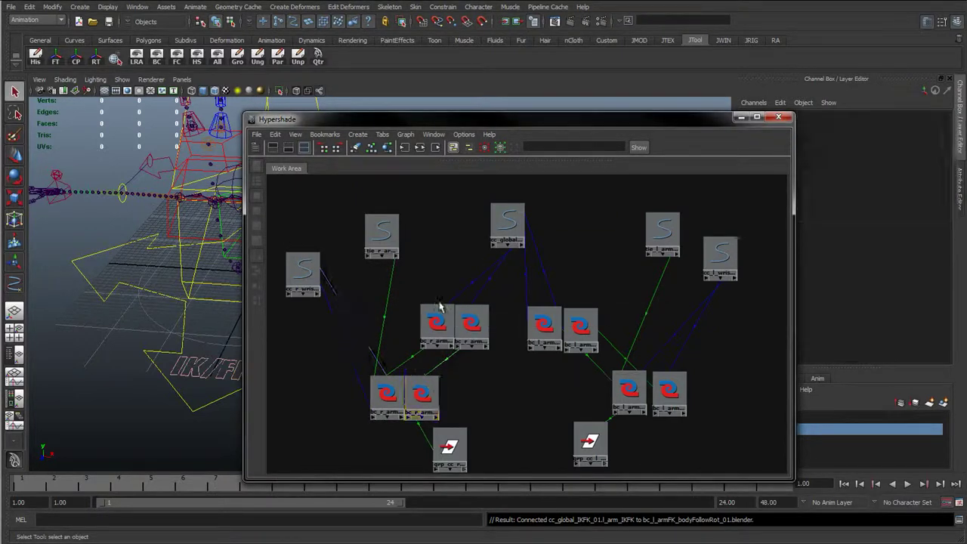
Connect the translate output of tie_r_arm_bodyFollow_01 to color1 of bc_r_armFK_bodyFollowTrans_01.
left_click(385, 243)
left_click_drag(606, 122, 529, 118)
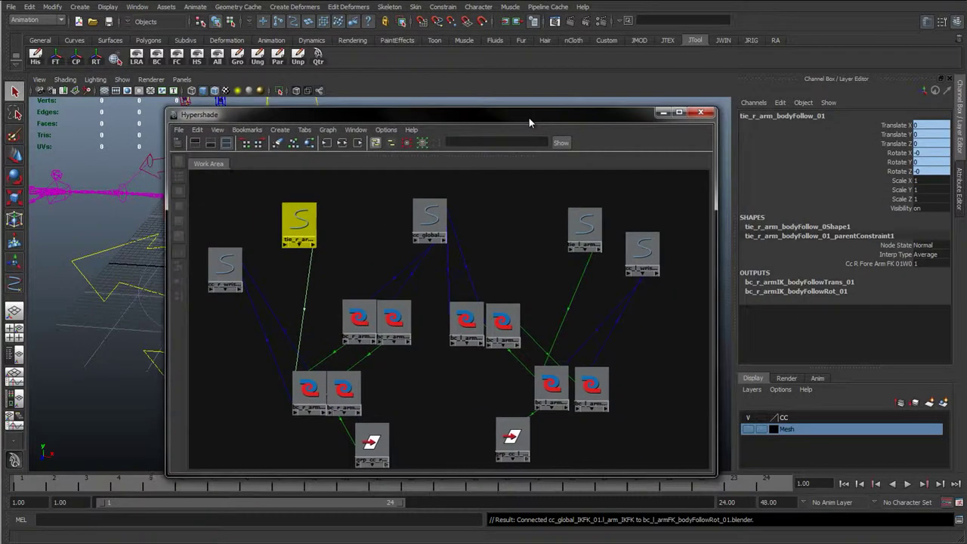
left_click(354, 324)
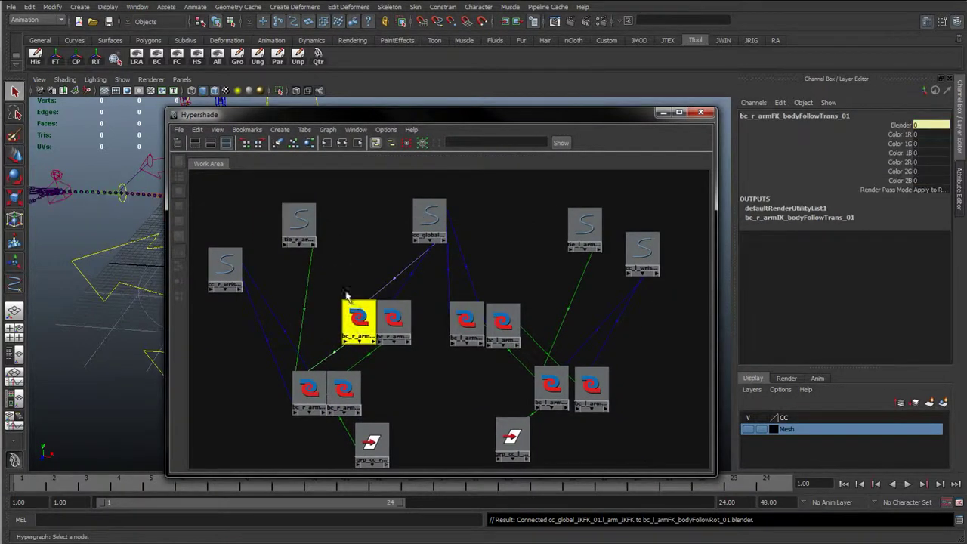
left_click(299, 223)
middle_click_drag(306, 227, 353, 310)
left_click(346, 272)
right_click(312, 243)
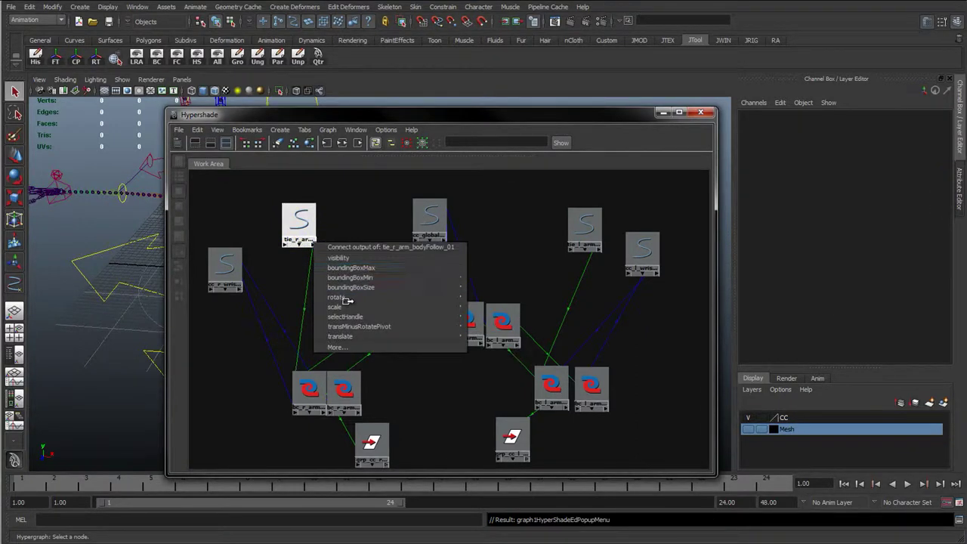
mouse_move(423, 336)
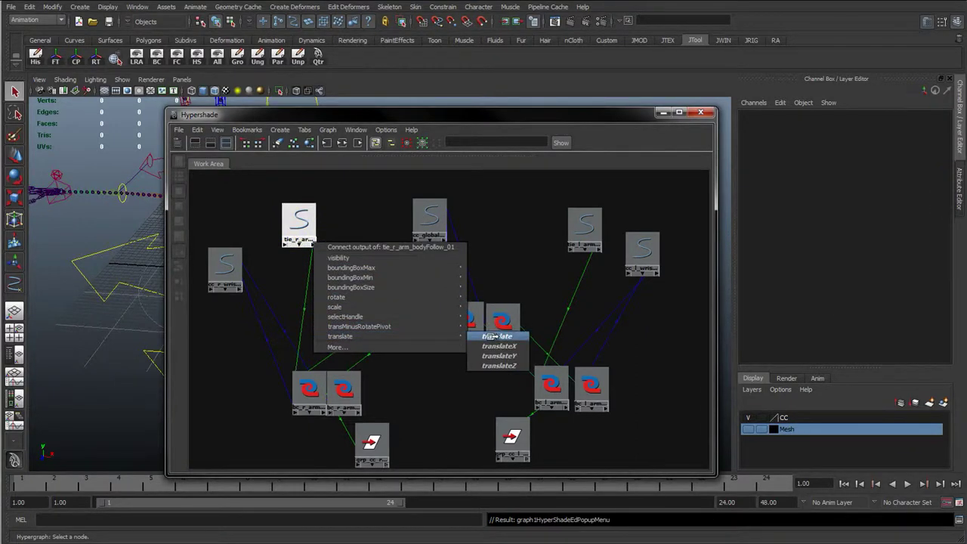
left_click(487, 336)
left_click(344, 341)
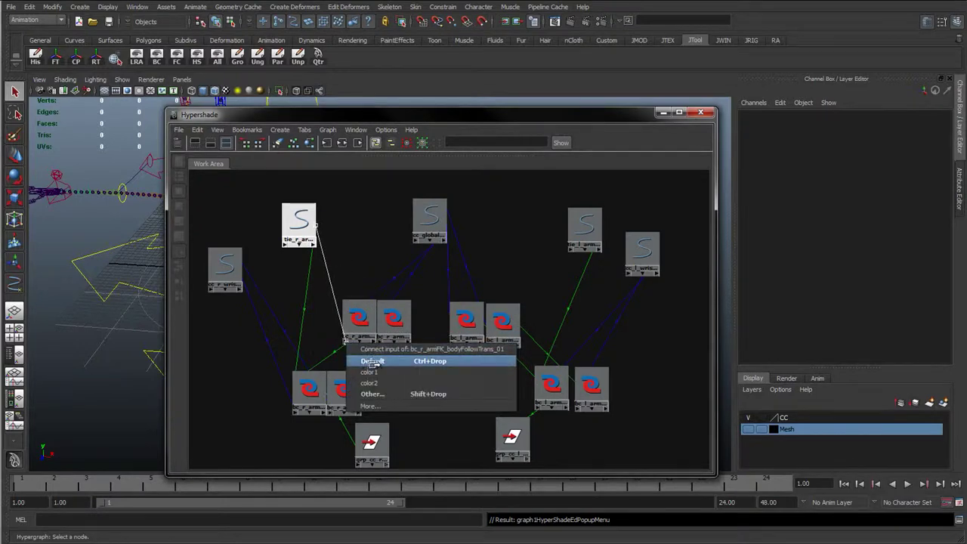
left_click(376, 368)
Connect the rotate output of tie_r_arm_bodyFollow_01 to color1 of bc_r_armFK_bodyFollowRot_01.
left_click(311, 242)
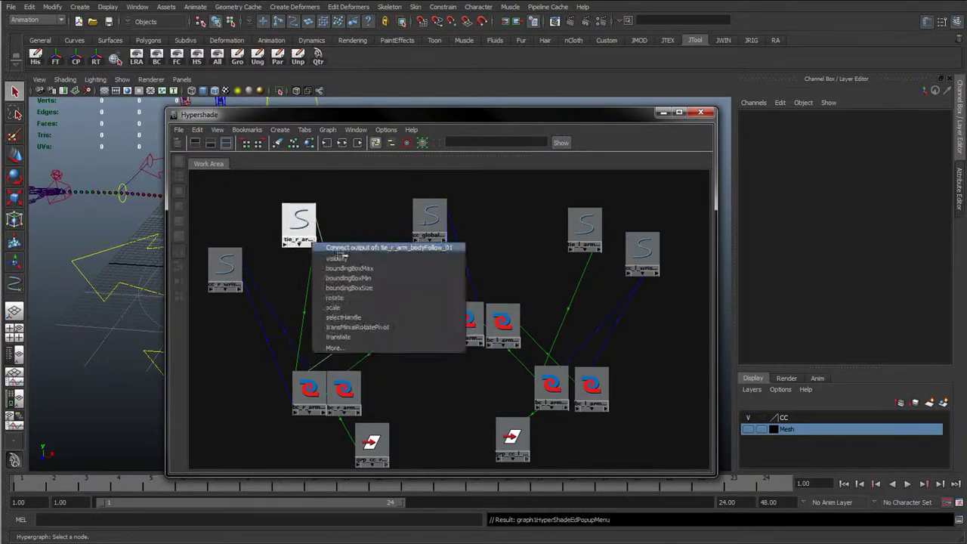
mouse_move(423, 295)
left_click(487, 296)
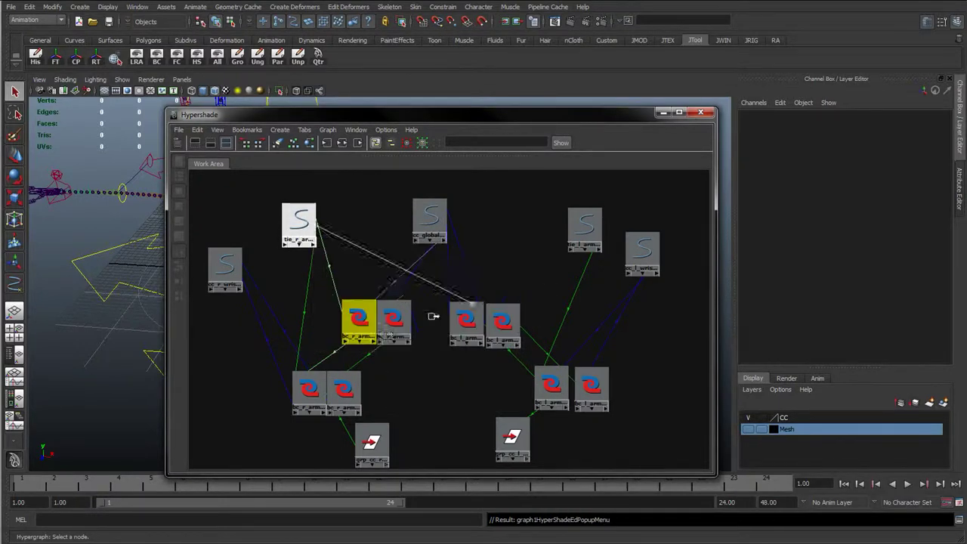
left_click(390, 338)
left_click(412, 370)
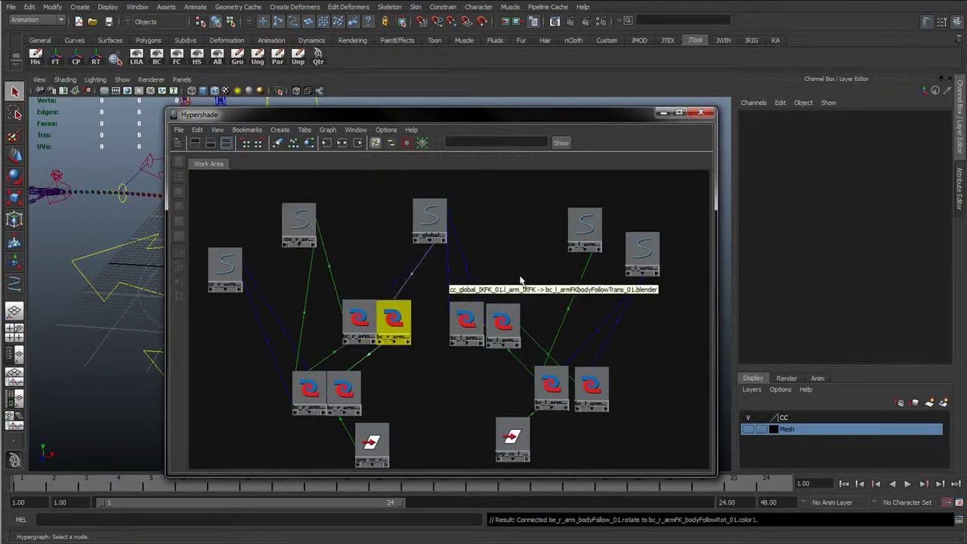
Connect the translate output of tie_l_arm_bodyFollow_01 to color1 of bc_l_armFKbodyFollowTrans_01.
right_click(571, 249)
key("Escape")
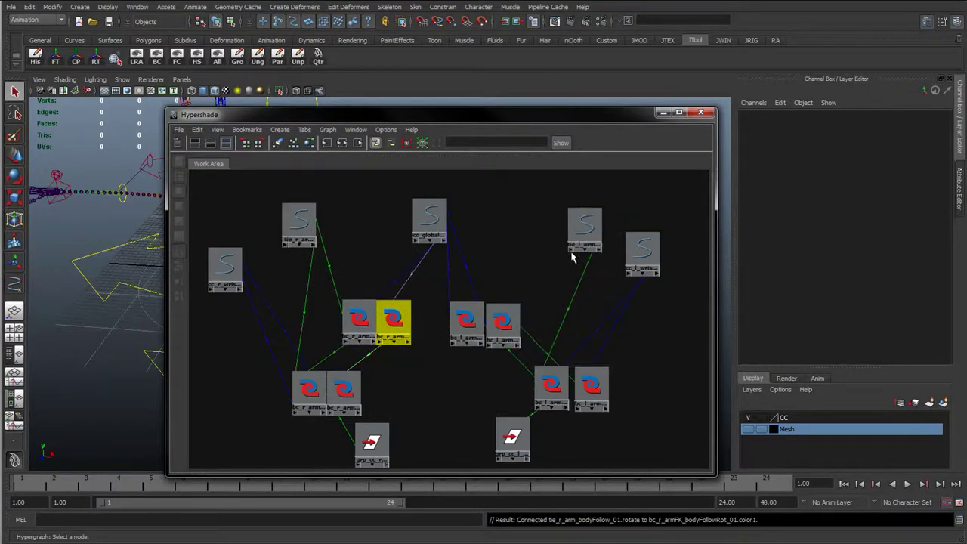
left_click(598, 247)
mouse_move(624, 305)
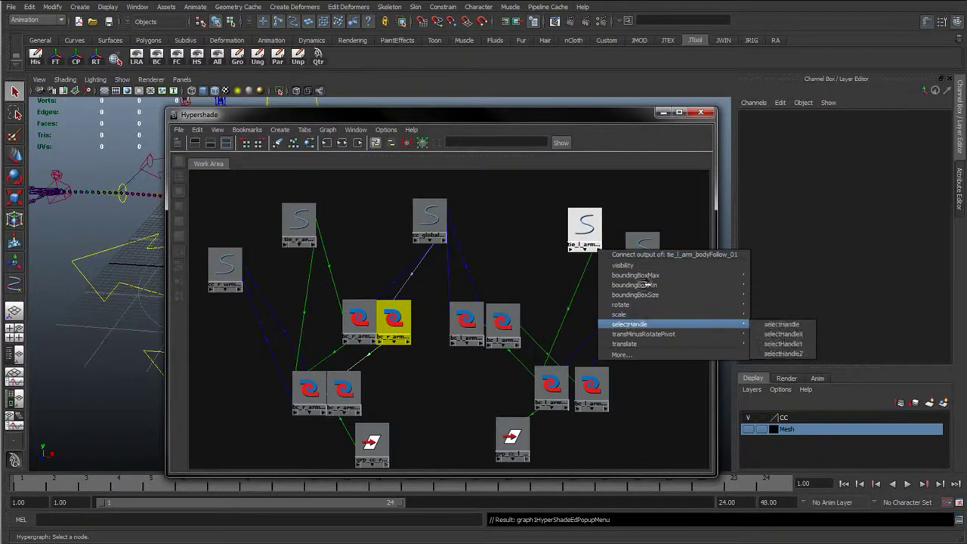
left_click(772, 344)
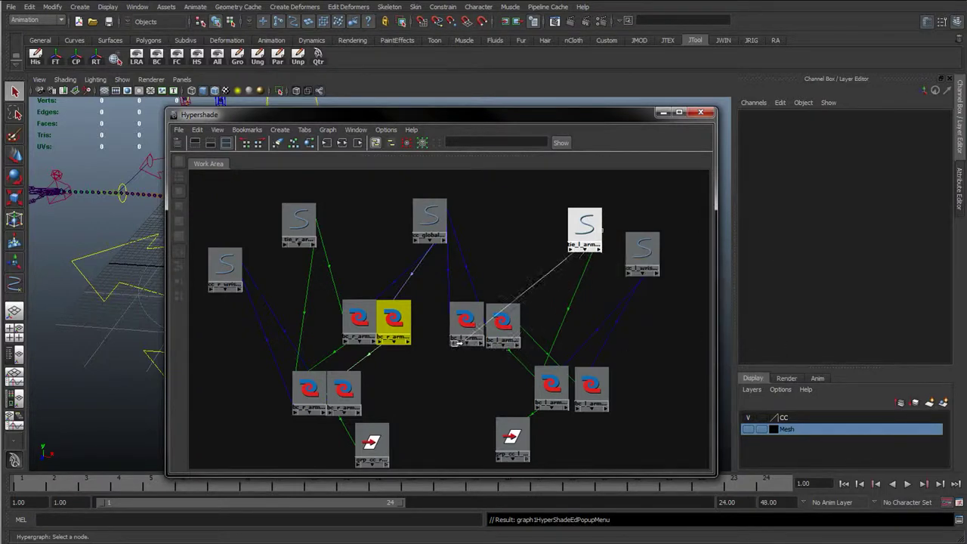
left_click(456, 339)
left_click(483, 370)
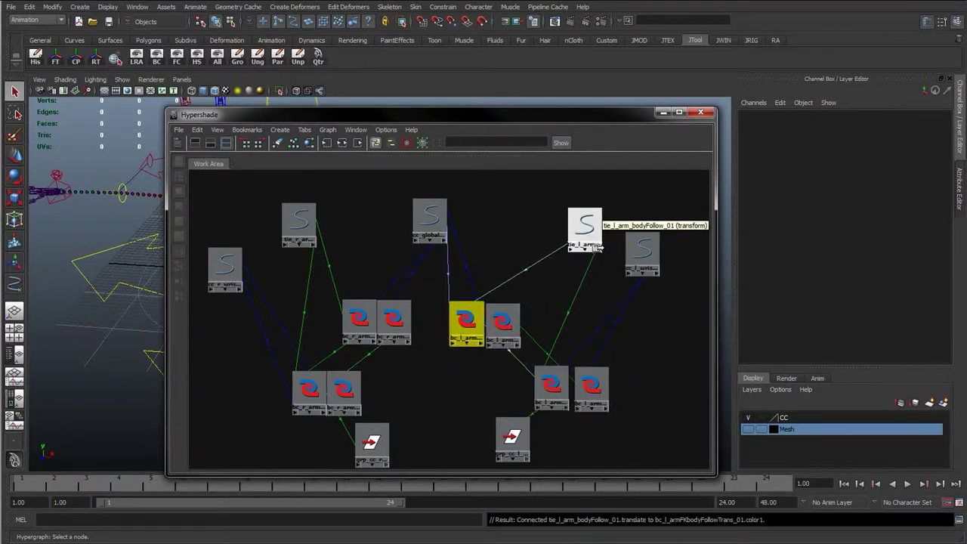
Connect the rotate output of tie_l_arm_bodyFollow_01 to color1 of bc_l_armFK_bodyFollowRot_01.
left_click(598, 247)
mouse_move(624, 303)
left_click(758, 303)
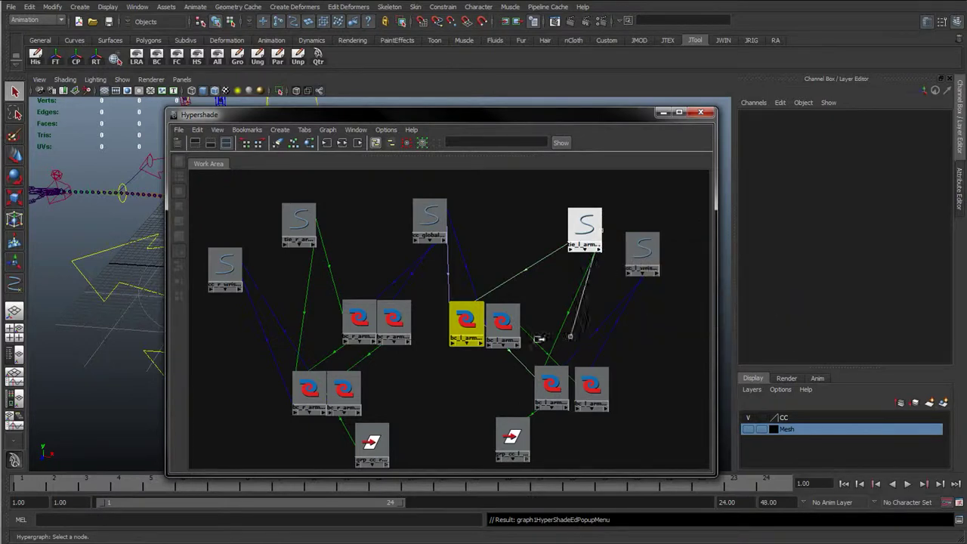
left_click(490, 346)
left_click(519, 370)
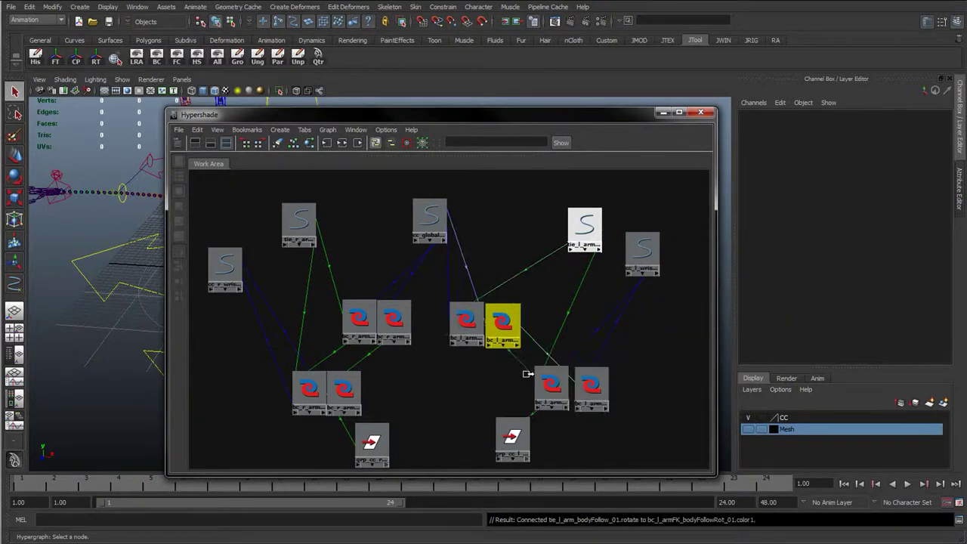
left_click(468, 243)
Select the tie_l_arm_bodyFollow_01 control on the rig and move its node closer to the cc_global_IKFK_01 node in the graph.
left_click_drag(480, 128, 0, 155)
middle_click_drag(346, 201, 526, 244, "alt")
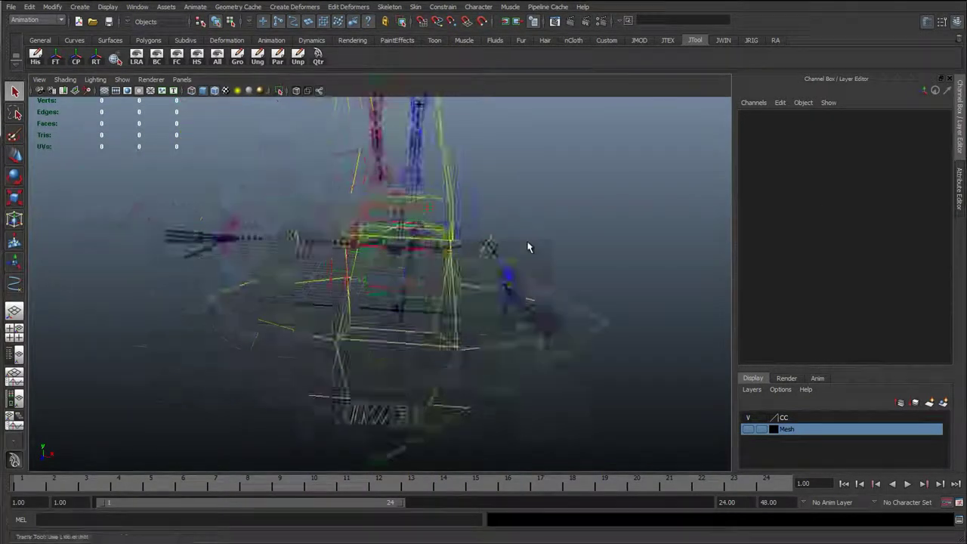
right_click_drag(527, 244, 615, 278, "alt")
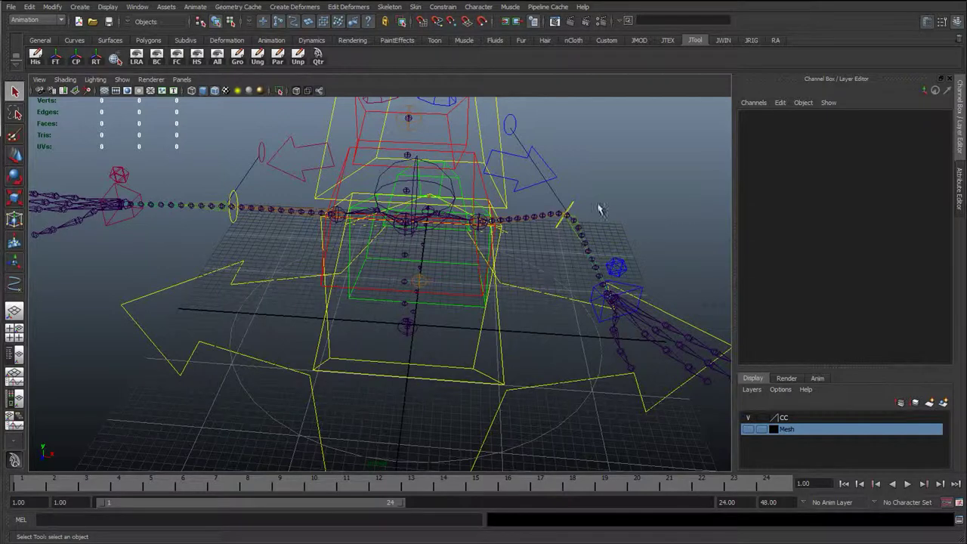
left_click(568, 216)
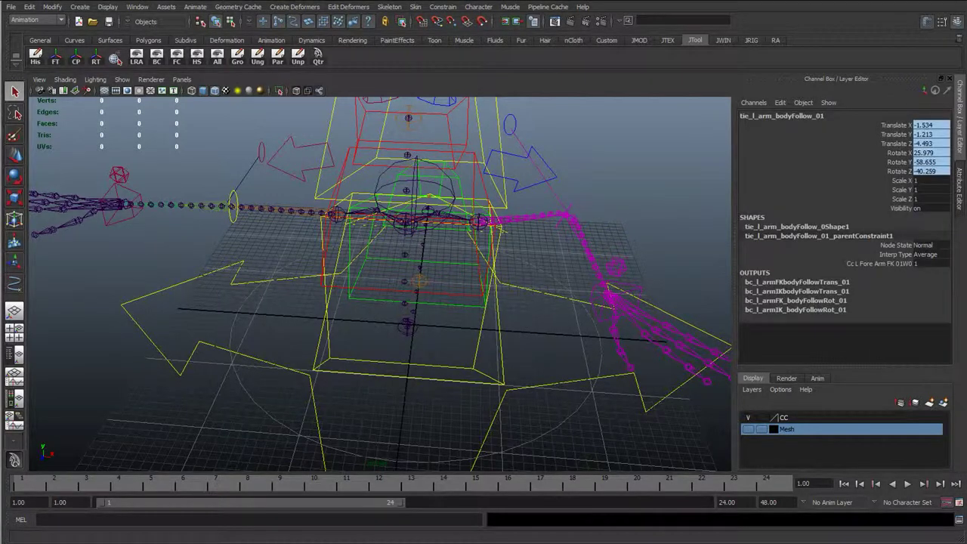
left_click_drag(0, 151, 385, 90)
left_click_drag(423, 207, 371, 200)
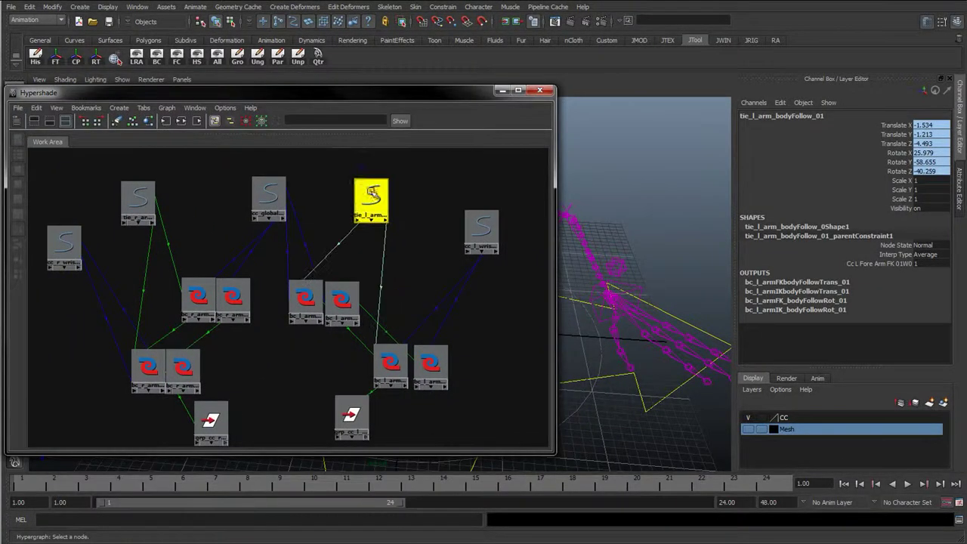
mouse_move(632, 238)
left_mouse_down("alt")
mouse_move(703, 250)
mouse_move(623, 229)
left_mouse_up("alt")
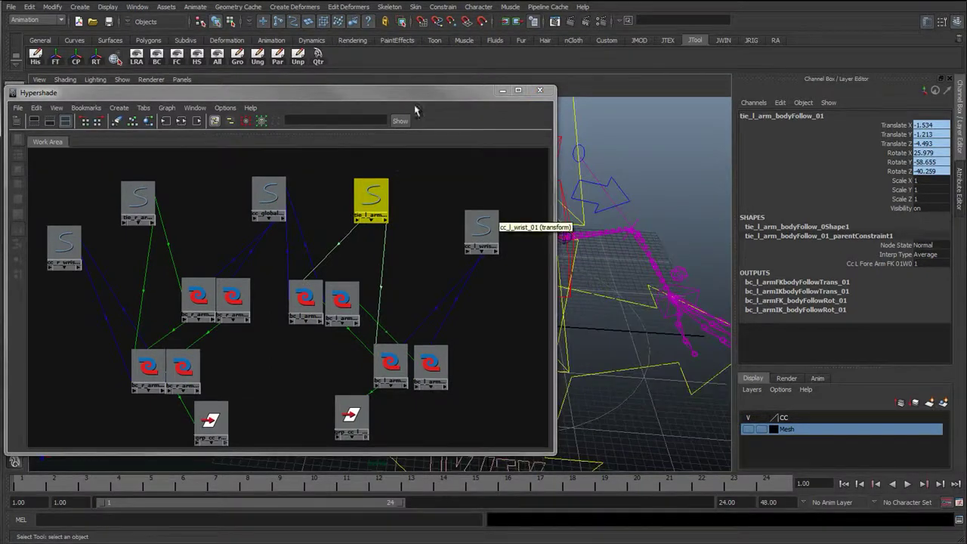
Move and narrow the Hypershade window to uncover the rig, and space out the left-arm FK blend nodes and the tie_l_arm_bodyFollow_01 node.
left_click_drag(356, 86, 352, 62)
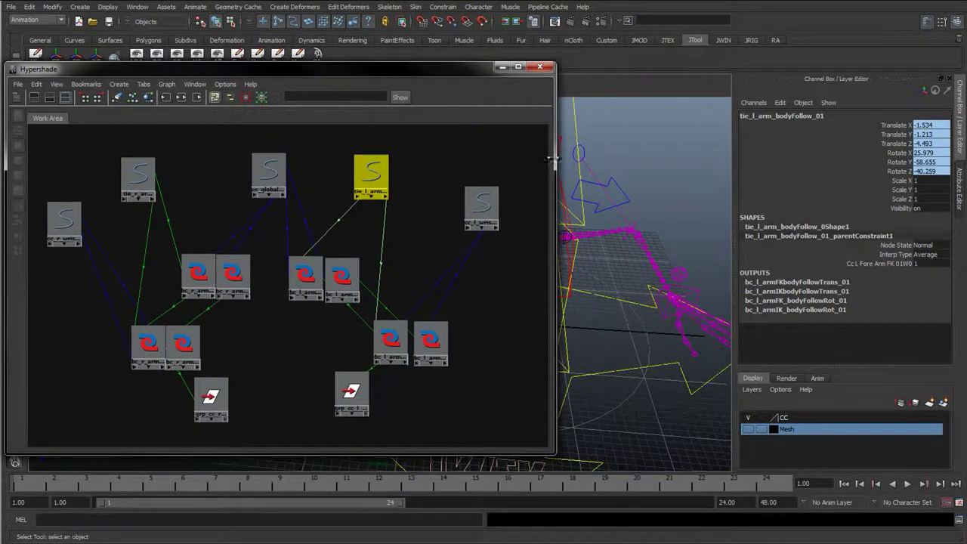
left_click_drag(553, 159, 508, 159)
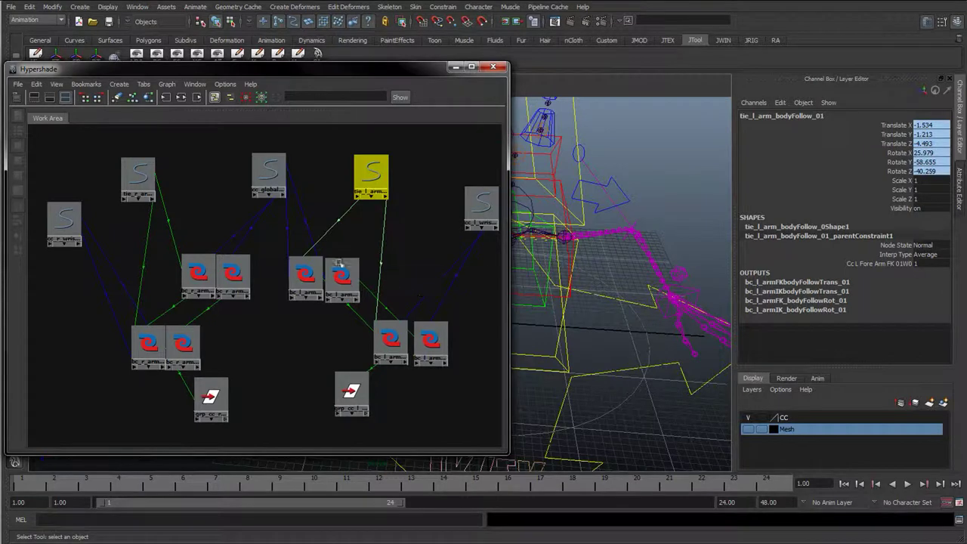
left_click(299, 270)
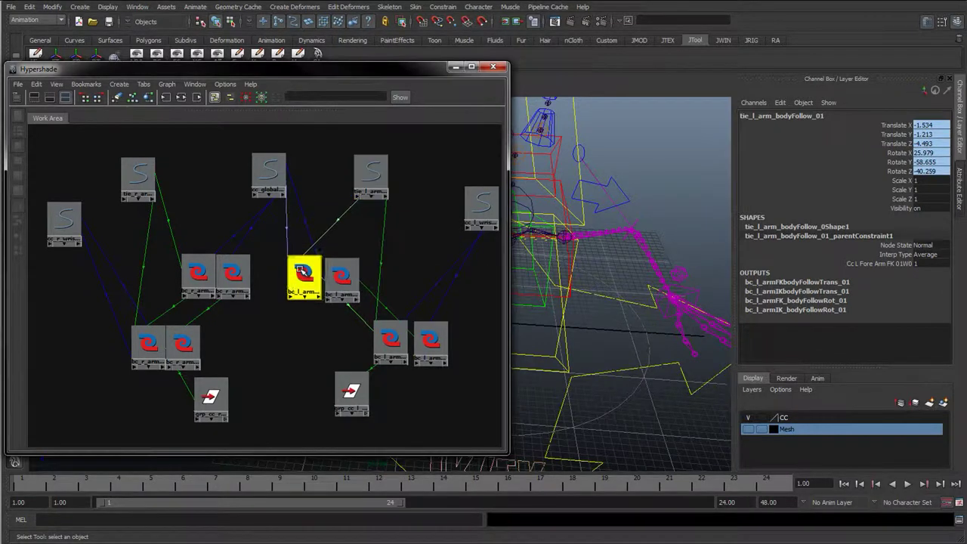
mouse_move(344, 277)
left_mouse_down()
mouse_move(343, 264)
mouse_move(301, 252)
mouse_move(335, 262)
left_mouse_up()
left_click_drag(381, 177, 401, 176)
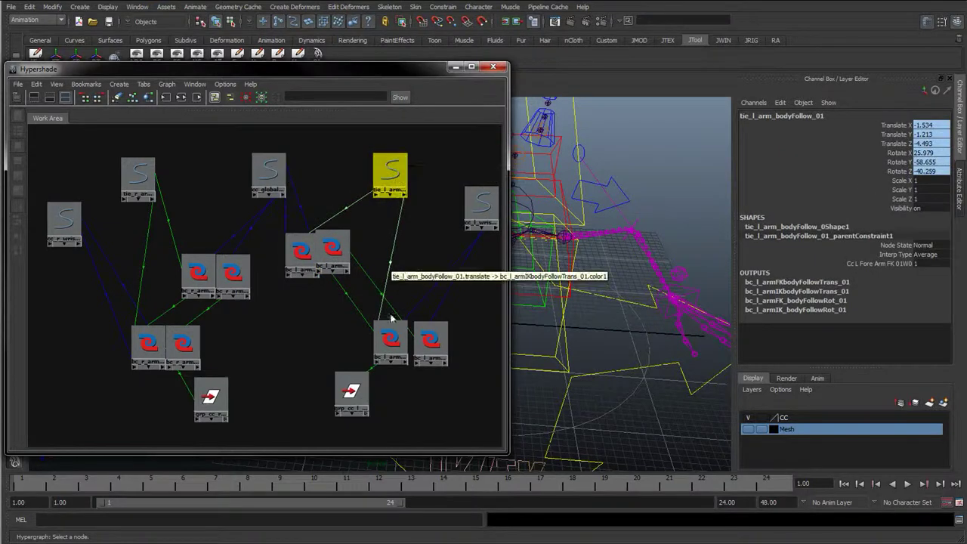
Compare the Color 1 and Color 2 channels of bc_l_armIKbodyFollowTrans_01 with the Follow Body attribute of cc_l_wrist_01.
left_click(394, 344)
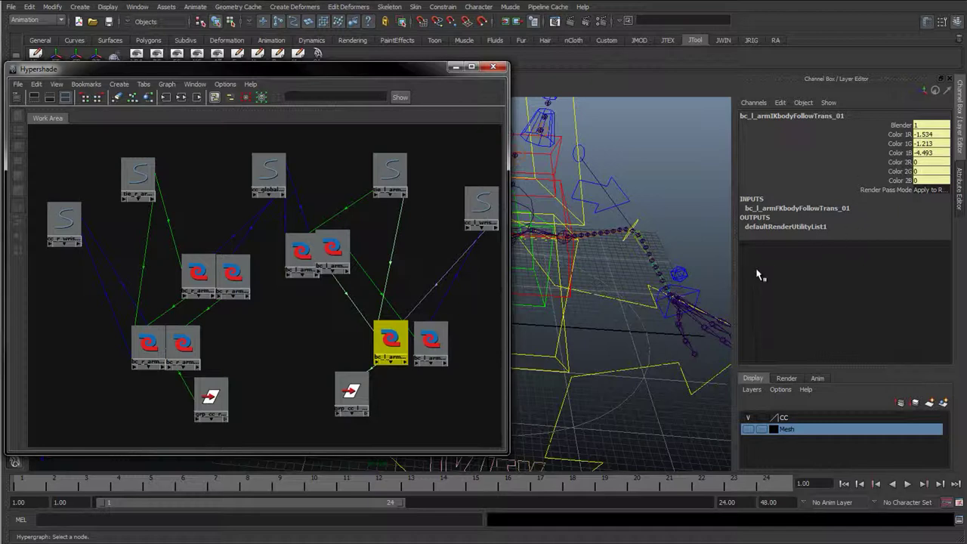
left_click(699, 296)
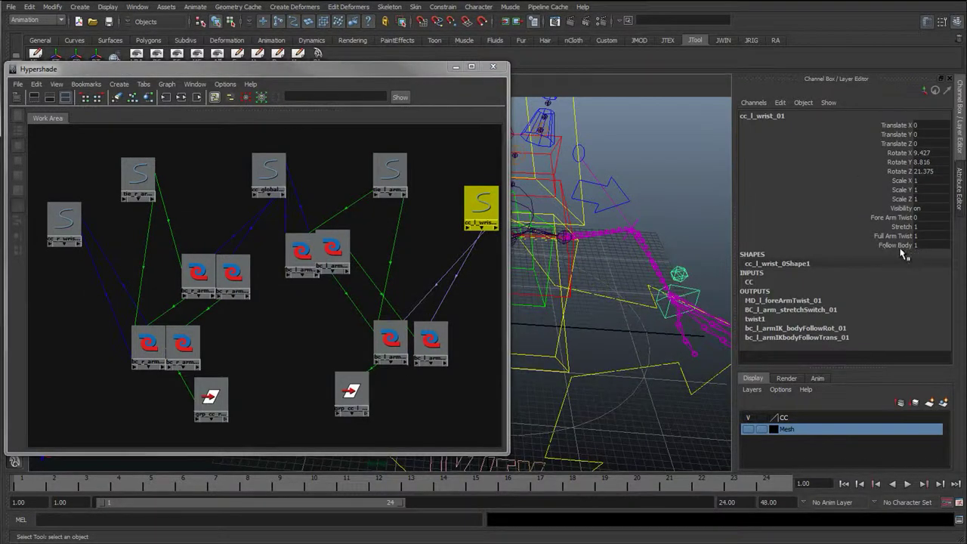
left_click(389, 340)
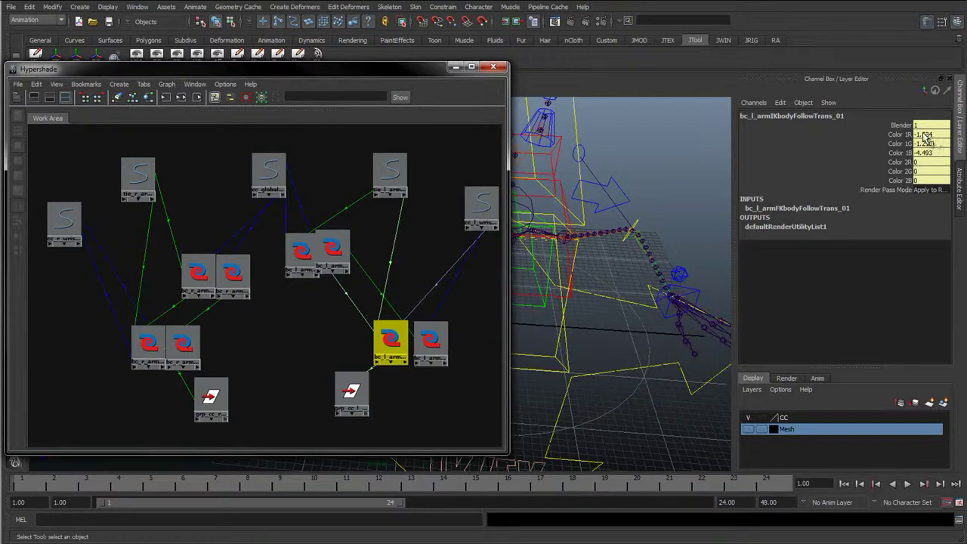
left_click_drag(925, 134, 925, 153)
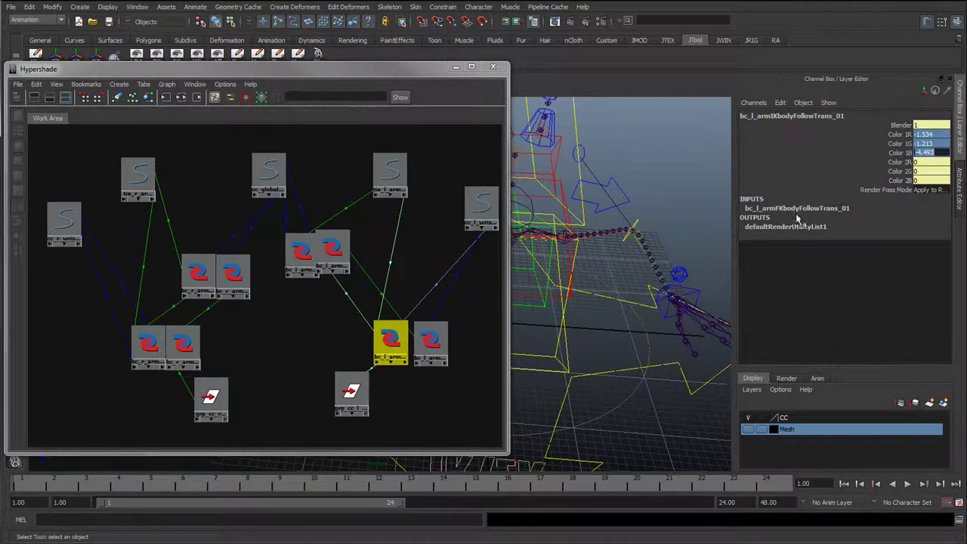
left_click_drag(893, 168, 894, 160)
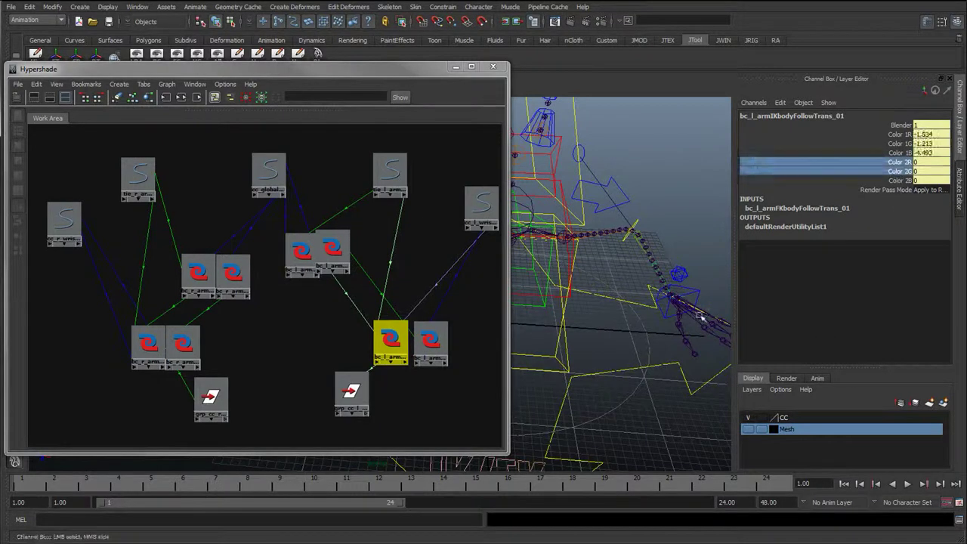
Set Follow Body on cc_l_wrist_01 to 0 and shift the Hypershade window aside to reveal more of the rig.
left_click(696, 293)
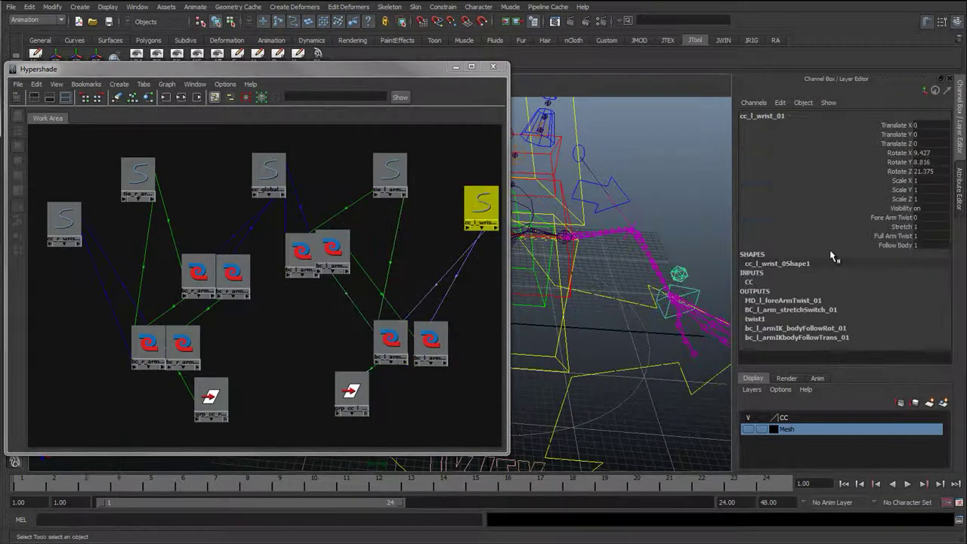
left_click(891, 245)
middle_click_drag(659, 287, 625, 290)
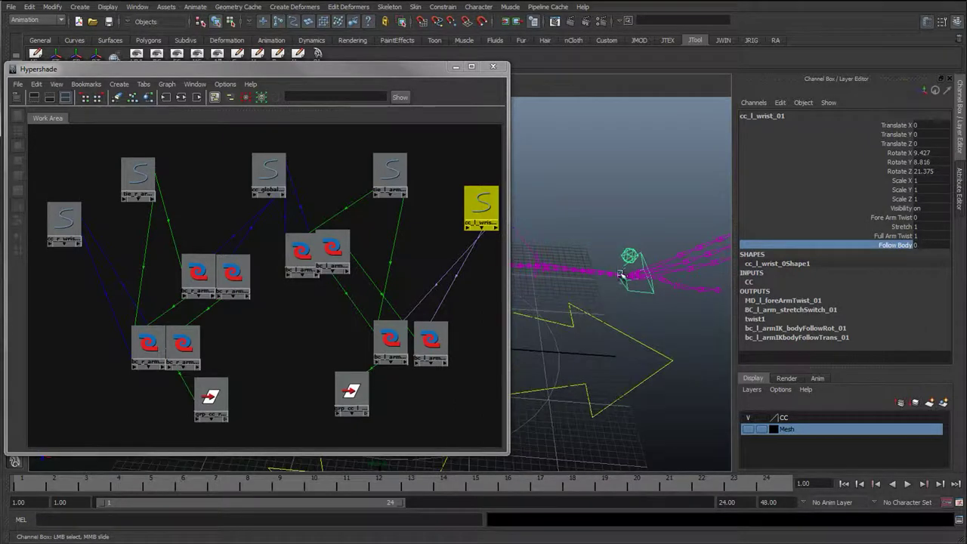
left_click_drag(302, 68, 153, 72)
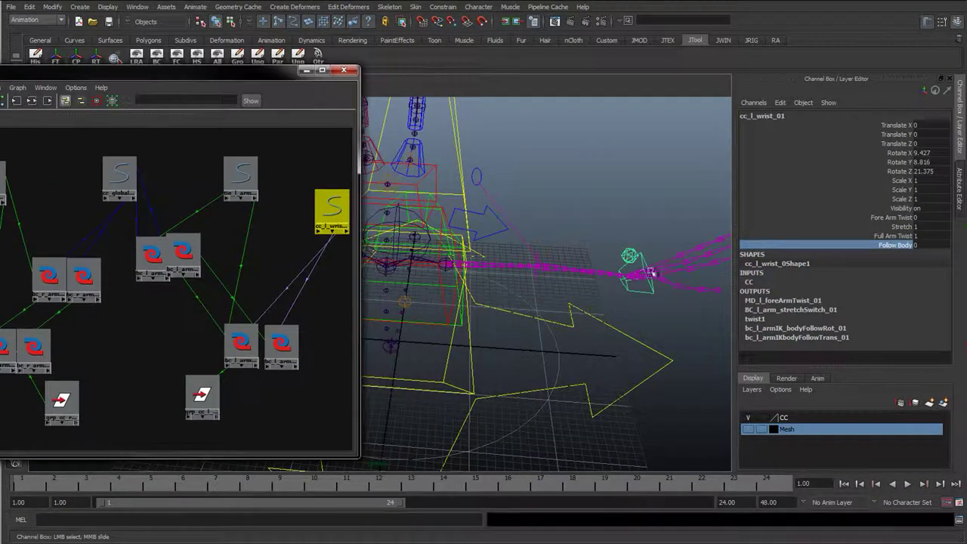
Inspect the color channels of bc_l_armIK_bodyFollowRot_01 and return Follow Body on cc_l_wrist_01 to 1.
left_click(280, 342)
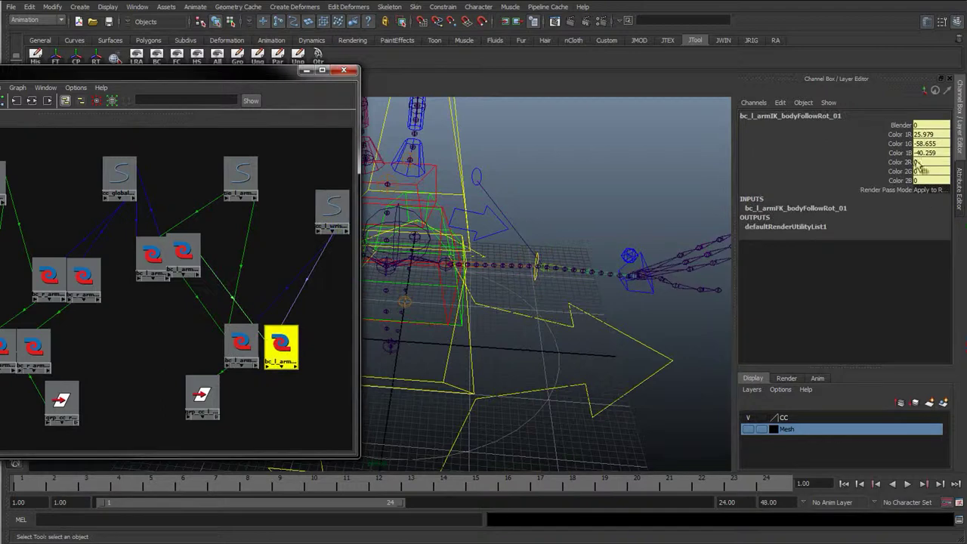
left_click(647, 255)
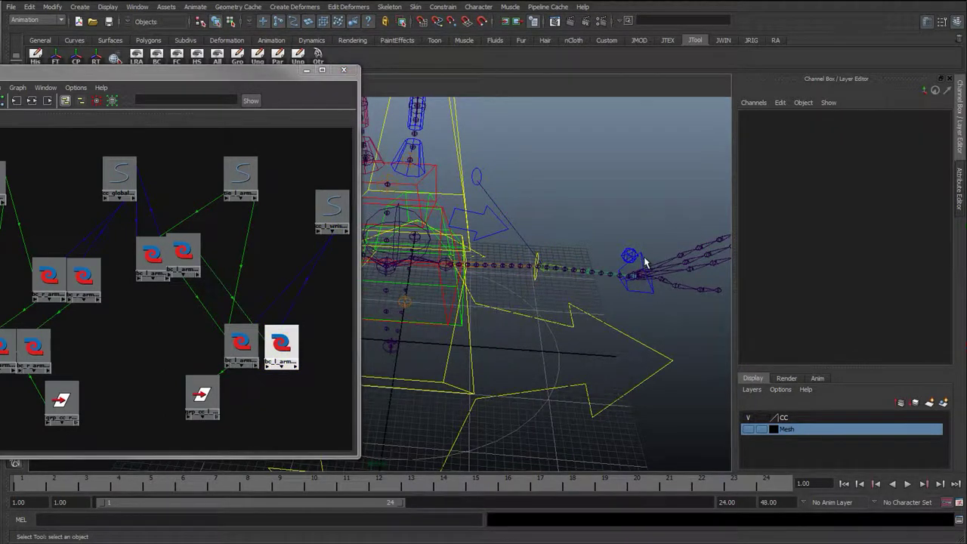
left_click(642, 259)
left_click(905, 244)
middle_click_drag(702, 244, 639, 245)
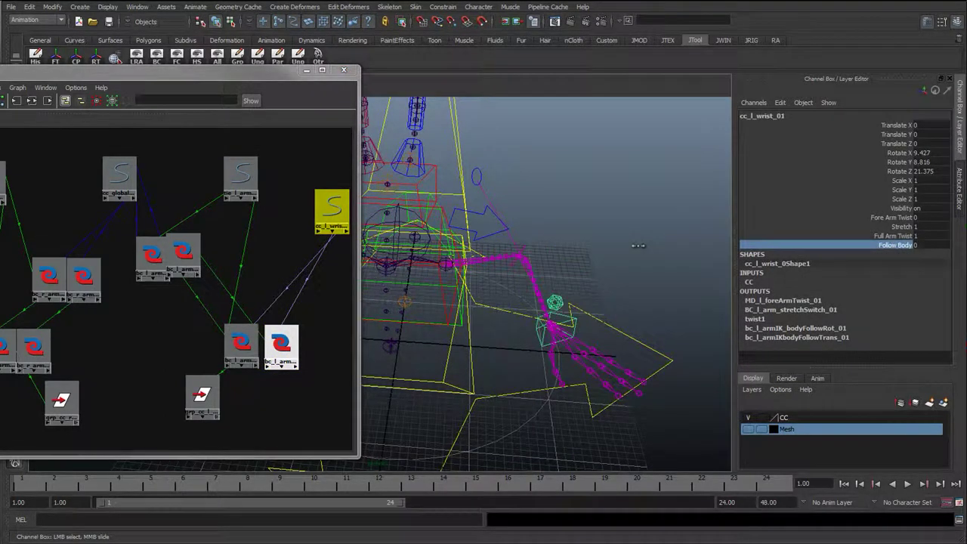
Try rotating cc_upperBody_01, undo the rotation, and set its Follow Chest attribute to 0.
left_click(445, 300)
left_click_drag(444, 301, 501, 355, "alt")
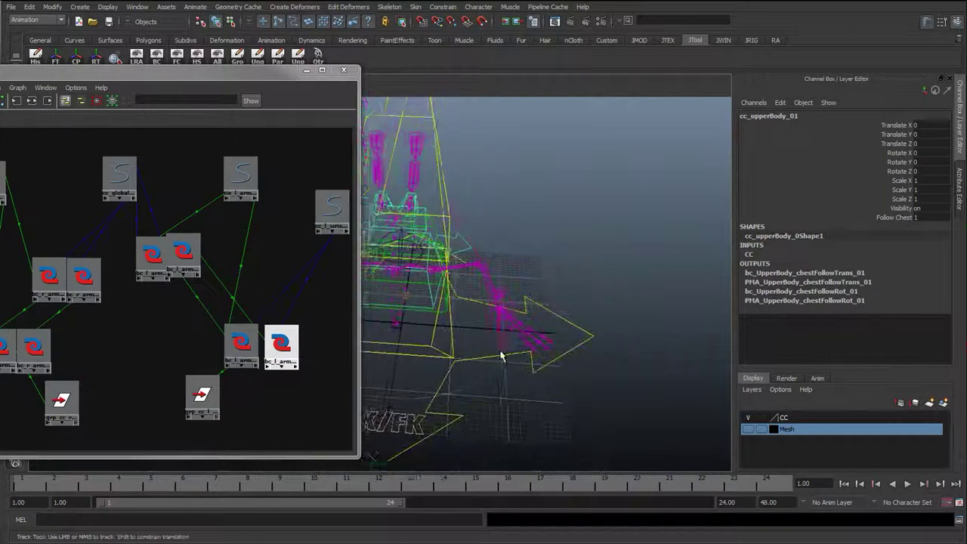
right_click_drag(501, 356, 425, 330, "alt")
key("e")
mouse_move(446, 247)
left_mouse_down()
mouse_move(428, 306)
mouse_move(446, 264)
left_mouse_up()
key("ctrl+z")
left_click(881, 218)
middle_click_drag(679, 244, 567, 251)
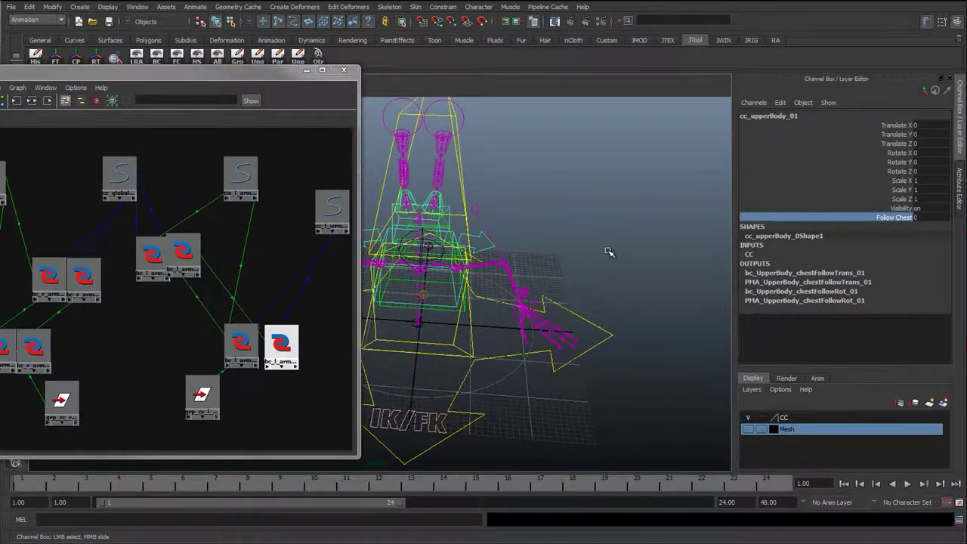
Test Follow Body on cc_l_wrist_01 together with a rotation of the body control, and undo the test changes.
left_click(542, 305)
left_click(896, 245)
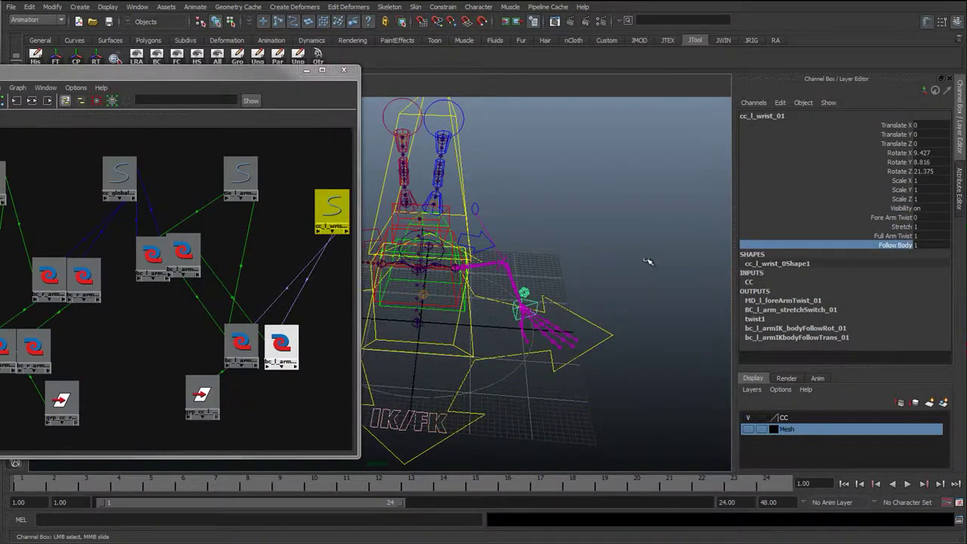
middle_click_drag(648, 262, 502, 266)
left_click(454, 283)
left_click_drag(457, 284, 486, 231)
key("ctrl+z")
key("ctrl+z")
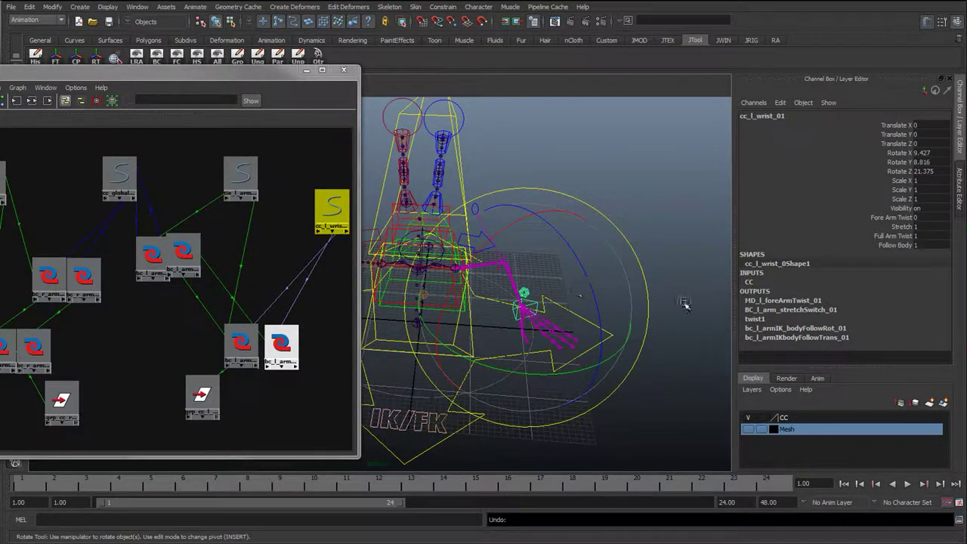
Scrub Follow Body on cc_l_wrist_01 to test the left arm's blend, leaving it at 0.
left_click(898, 245)
left_click_drag(619, 301, 549, 280, "alt")
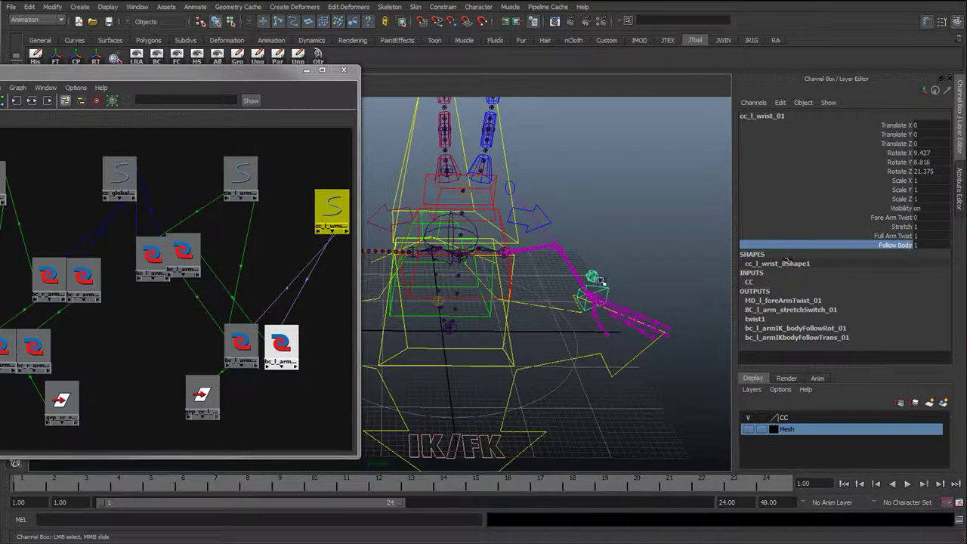
key("w")
left_click(894, 245)
middle_click_drag(622, 267, 525, 265)
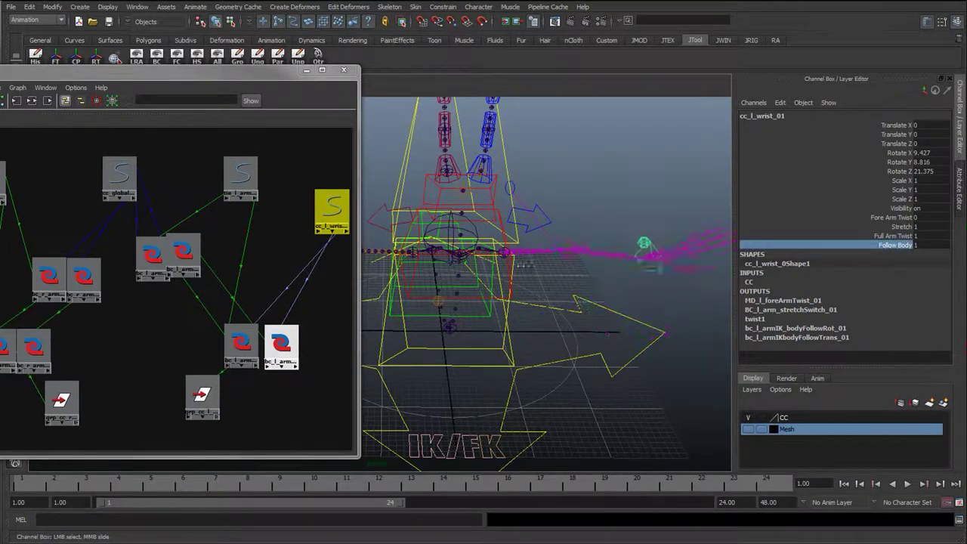
middle_click_drag(650, 246, 414, 280)
Scrub L Arm IKFK on cc_global_IKFK_01 to test the FK blend, leaving it at 1.
left_click(443, 445)
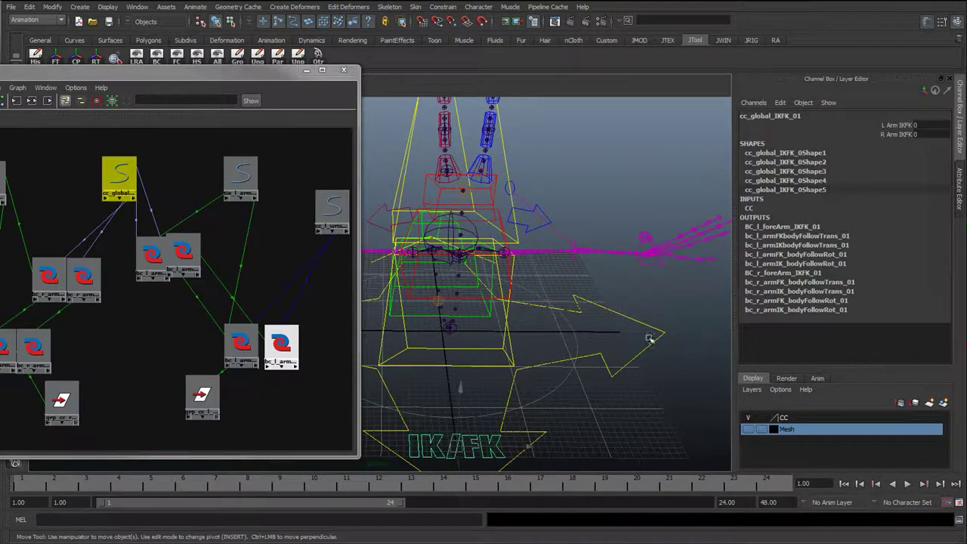
left_click(892, 126)
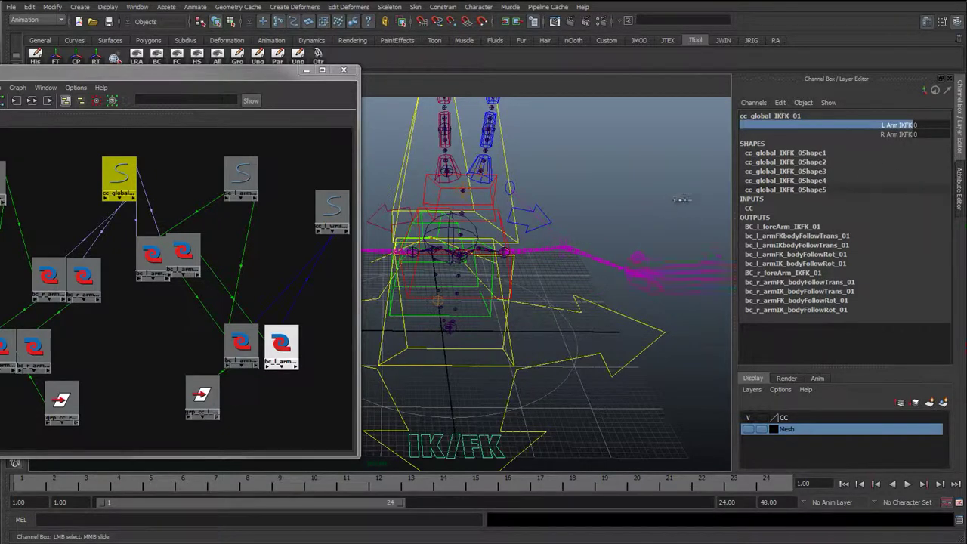
middle_click_drag(682, 200, 545, 273)
mouse_move(609, 251)
middle_mouse_down()
mouse_move(636, 249)
mouse_move(628, 253)
middle_mouse_up()
middle_click_drag(552, 255, 671, 260)
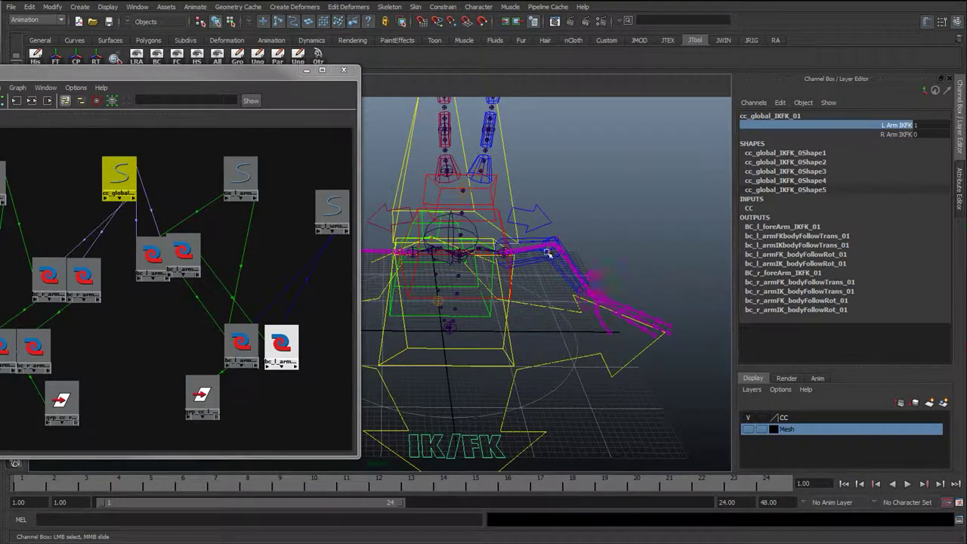
middle_click_drag(548, 255, 540, 229)
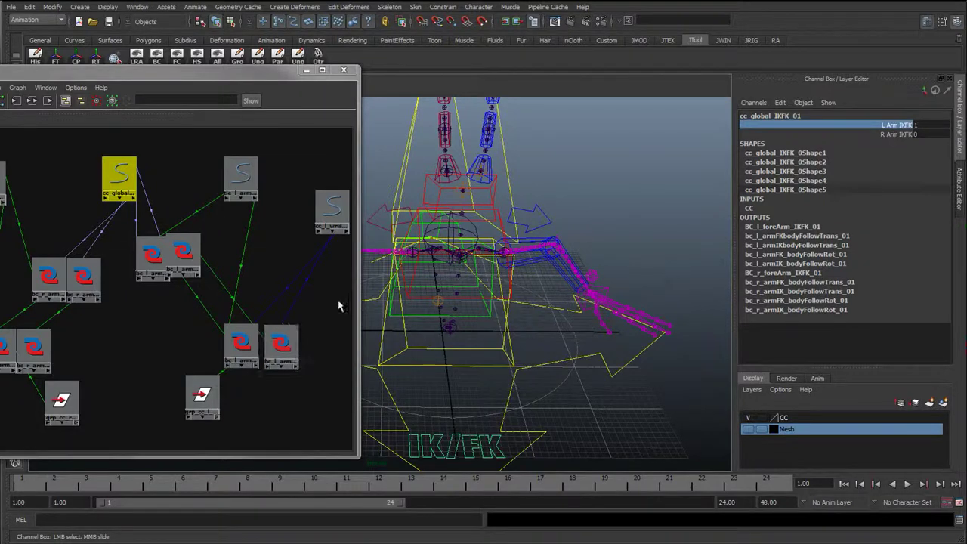
Rearrange the left-arm FK and IK blendColors nodes and the tie_l_arm_bodyFollow_01 node so their connections are easy to read.
left_click_drag(181, 251, 235, 265)
left_click_drag(157, 260, 202, 266)
left_click_drag(241, 344, 245, 345)
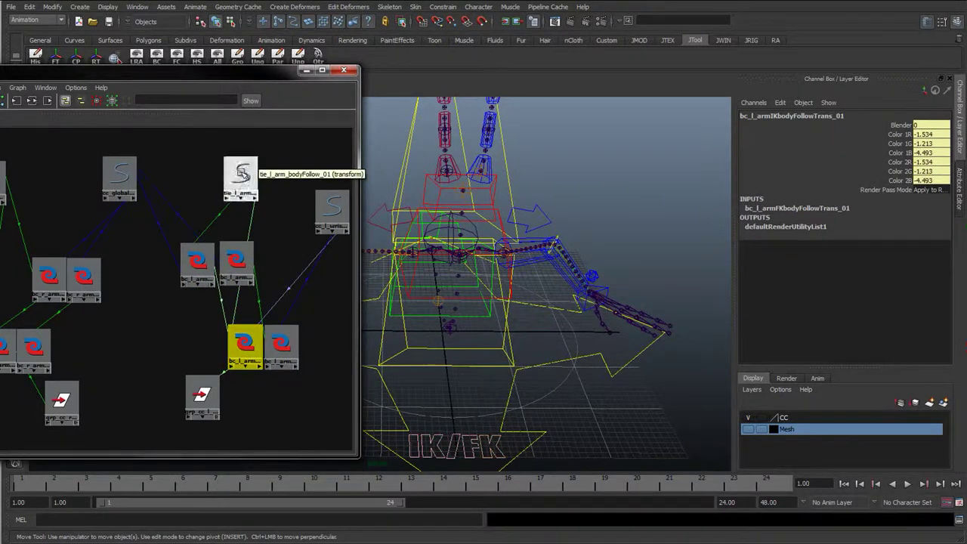
left_click_drag(242, 171, 248, 152)
mouse_move(282, 339)
left_mouse_down()
mouse_move(245, 340)
mouse_move(291, 339)
mouse_move(281, 344)
left_mouse_up()
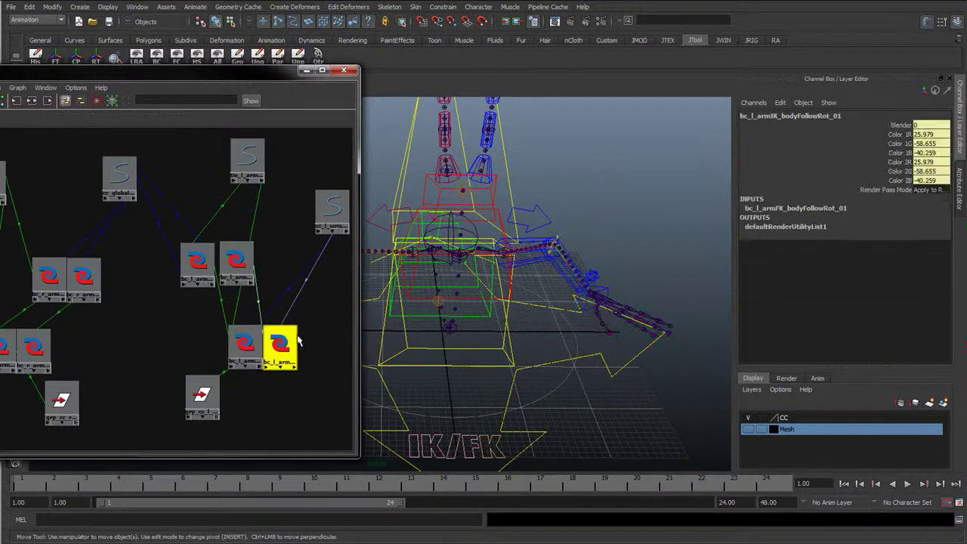
Examine the Color 1 and Color 2 channels of both left-arm IK blend nodes against the wrist's Follow Body attribute and the tie node.
left_click(239, 346, "shift")
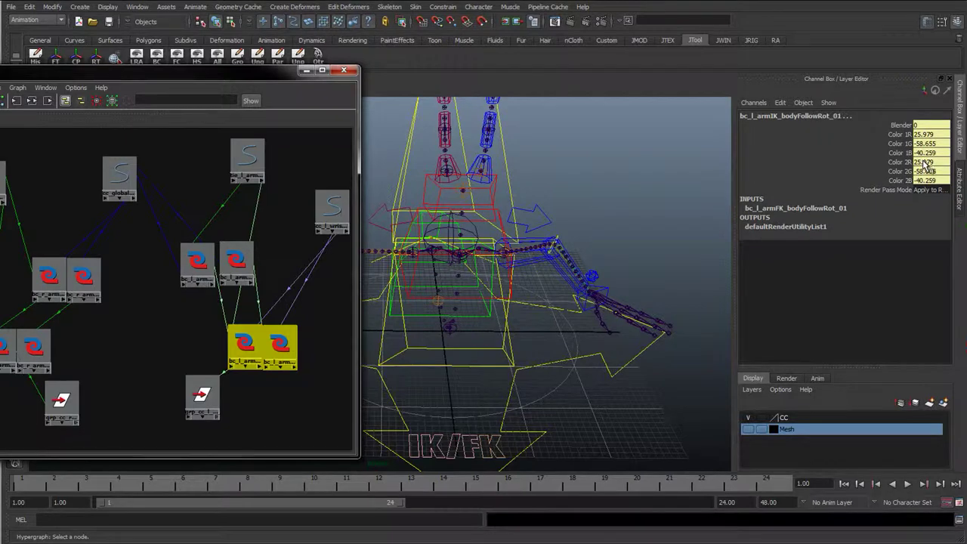
left_click_drag(900, 162, 894, 181)
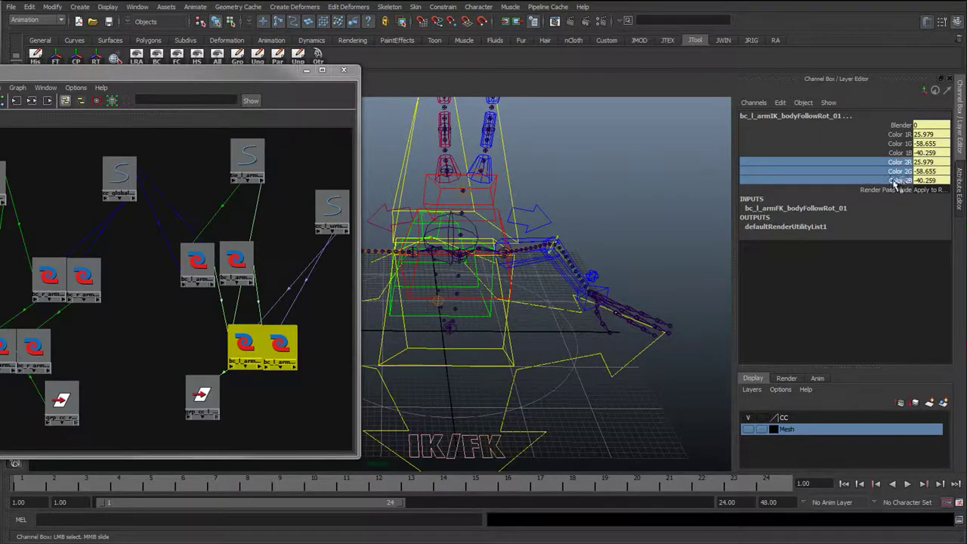
left_click(602, 295)
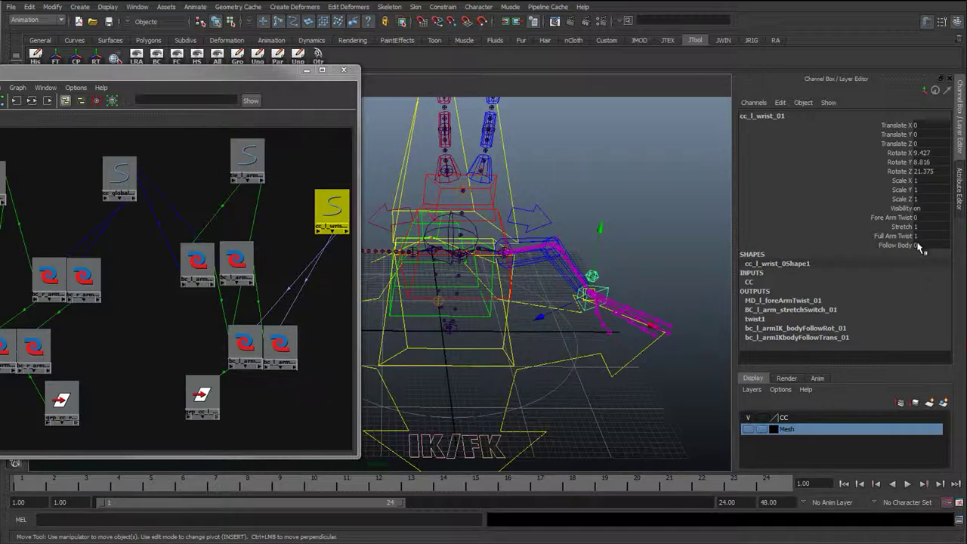
left_click_drag(330, 347, 261, 352)
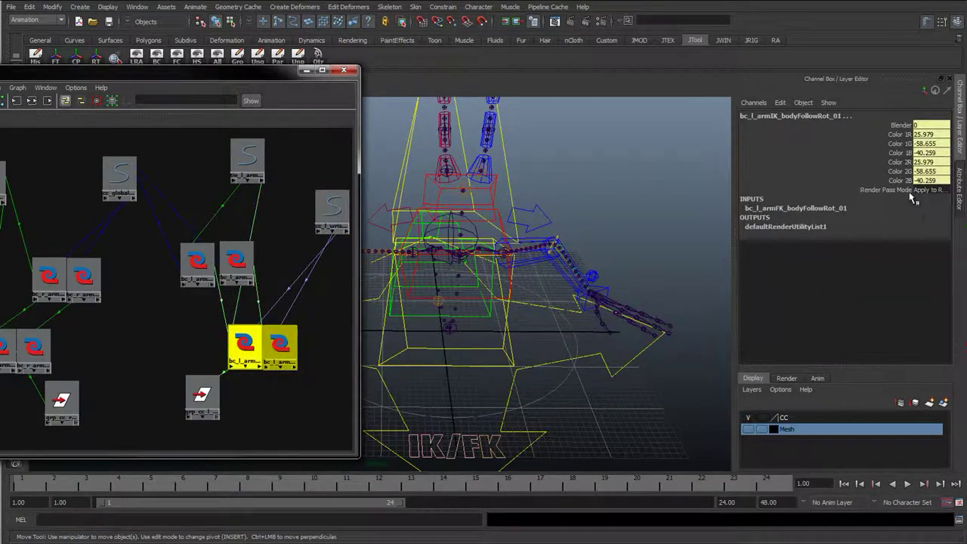
left_click_drag(923, 180, 923, 161)
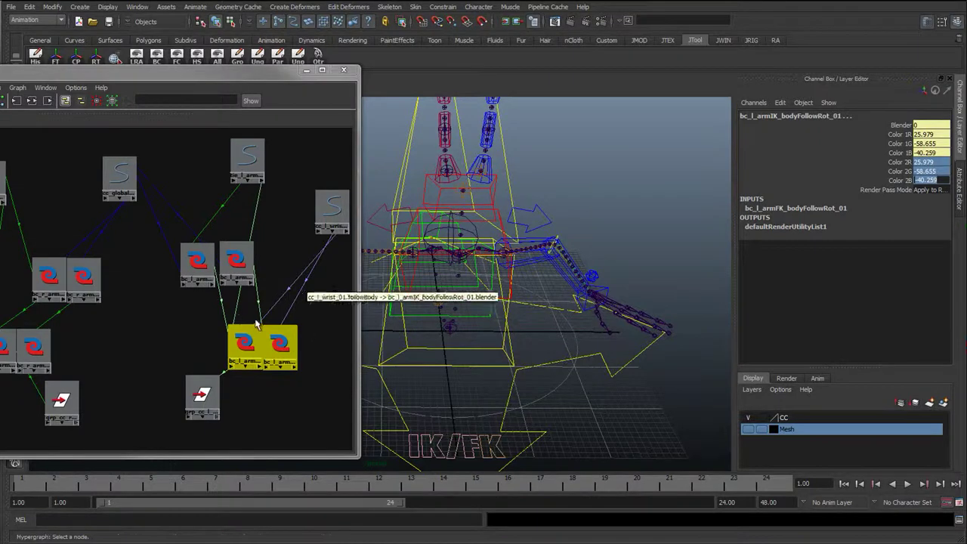
left_click_drag(897, 134, 897, 154)
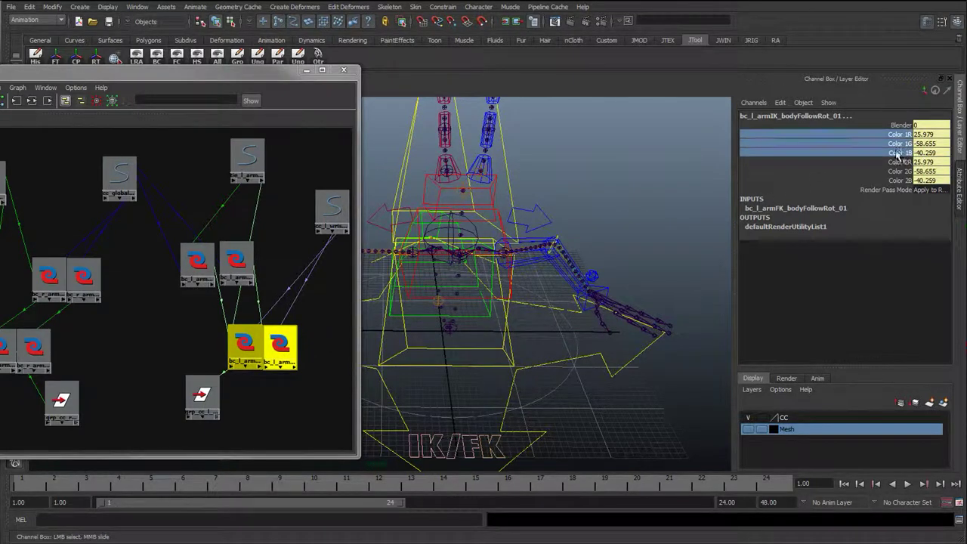
left_click(246, 160)
left_click_drag(190, 340, 345, 343)
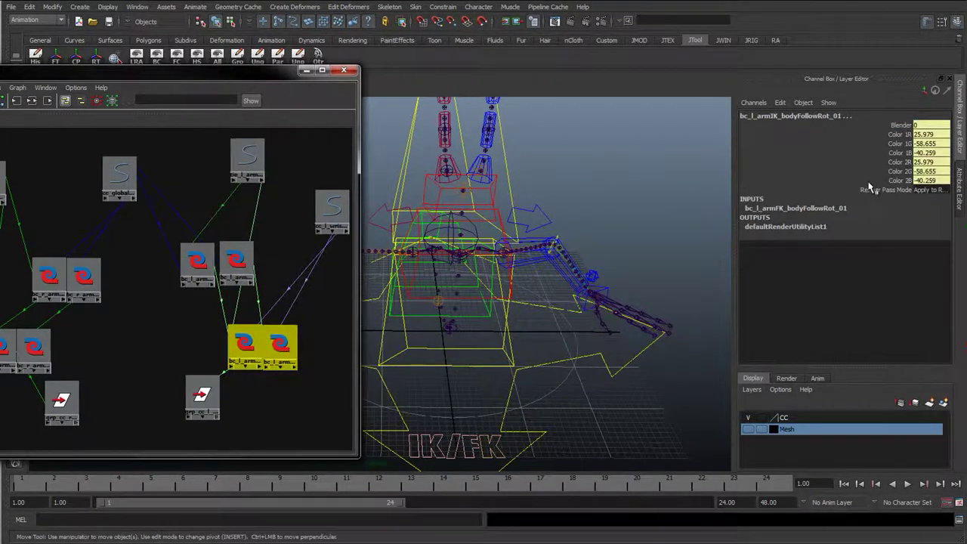
Place the two left-arm FK blendColors nodes side by side in the graph.
left_click(198, 260)
left_click(226, 259)
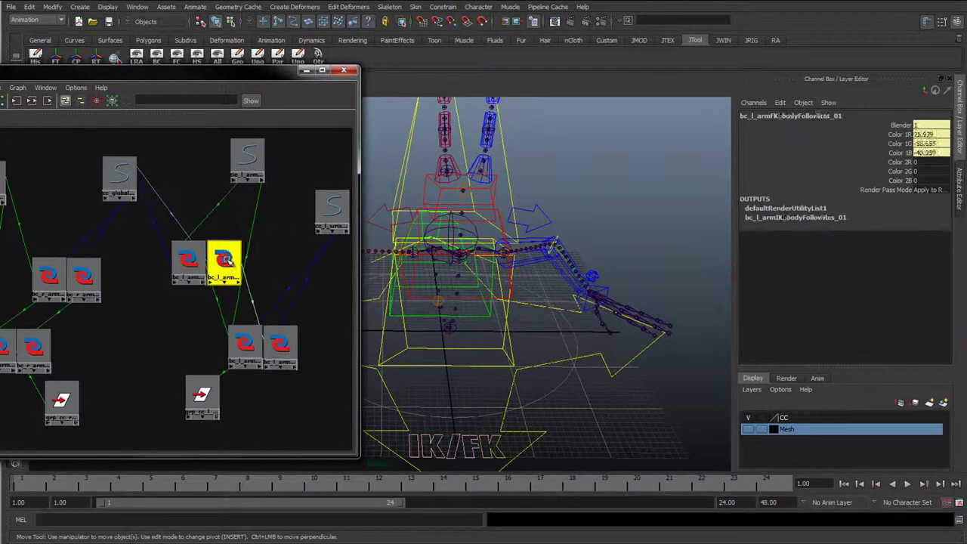
Examine the Color 1 channels of both left-arm FK blend nodes, then the IK blend nodes, the wrist's Follow Body attribute and the tie node.
left_click_drag(172, 222, 230, 263)
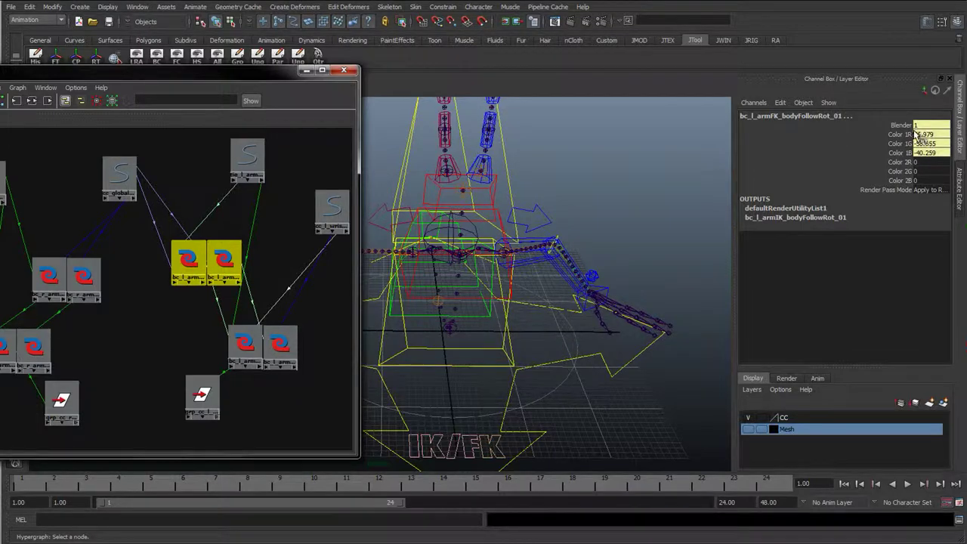
left_click_drag(899, 135, 901, 155)
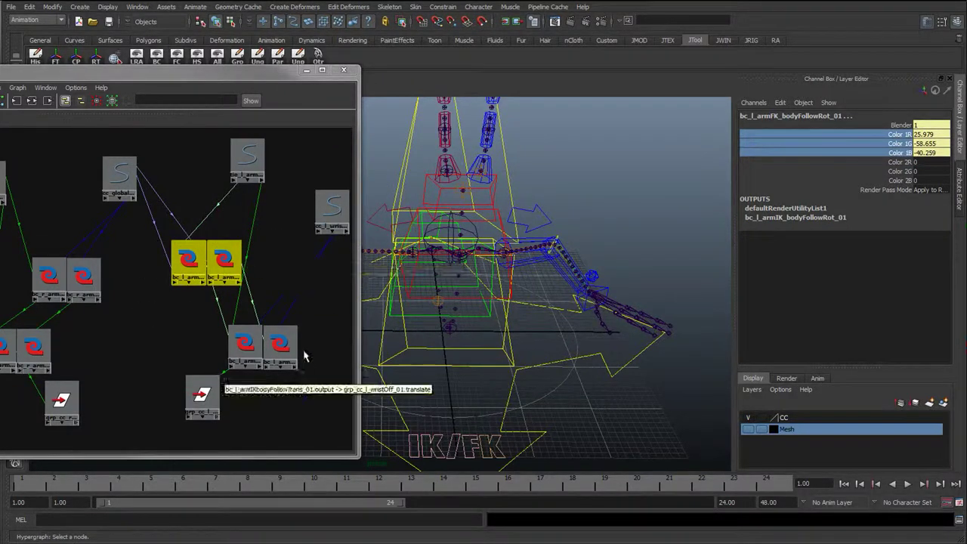
left_click(244, 344)
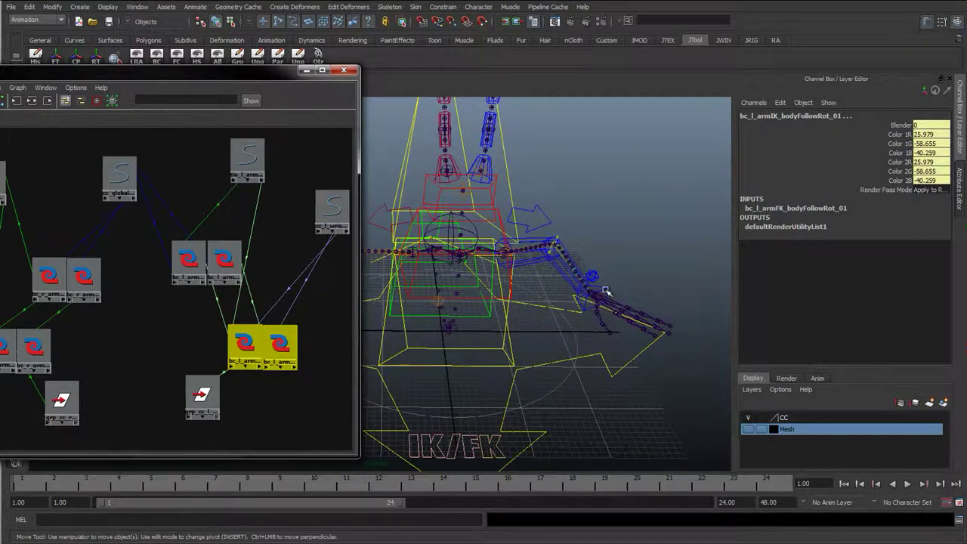
left_click(592, 289)
left_click(892, 244)
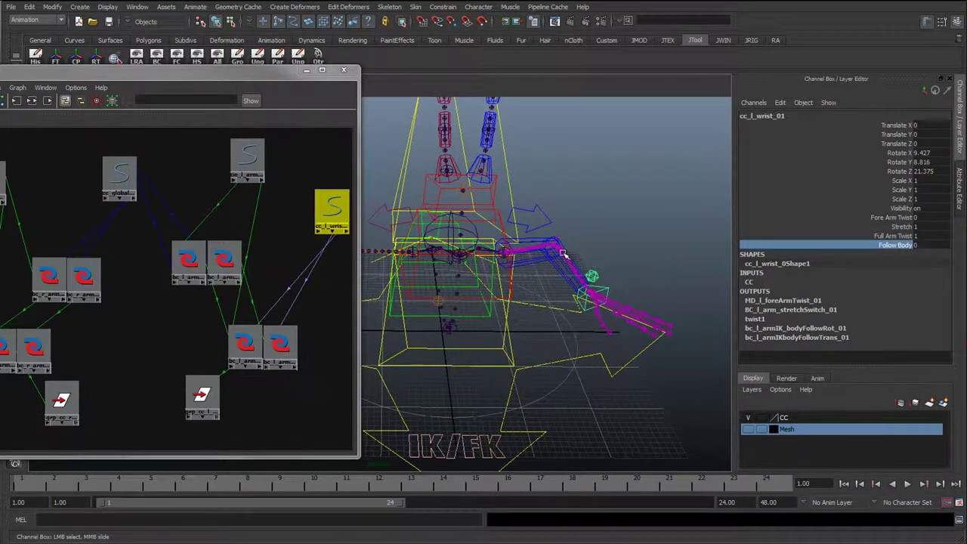
left_click(244, 160)
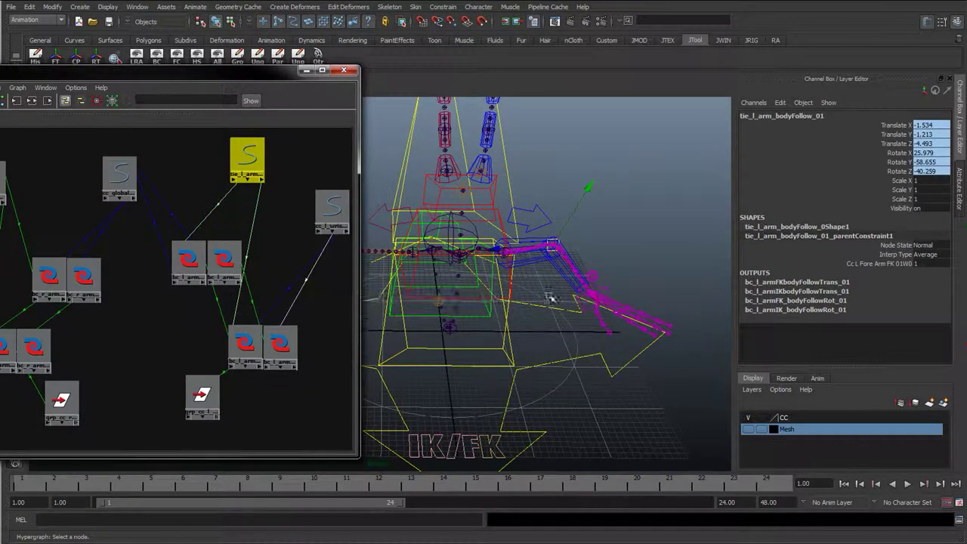
Test-rotate the left forearm FK control cc_l_foreArmFK_01 and undo the rotation.
left_click(564, 250)
left_click(567, 260)
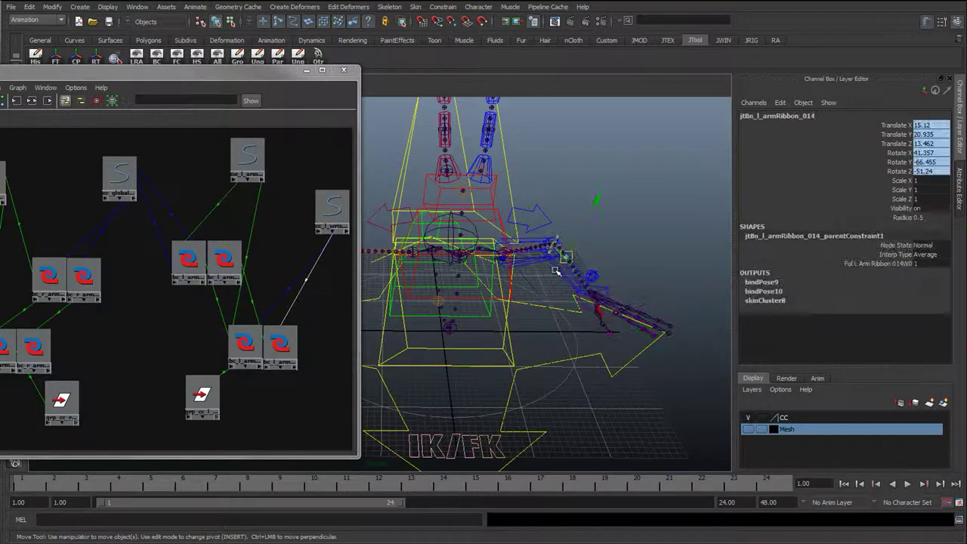
left_click(555, 268)
key("e")
scroll(559, 272, "up", 2)
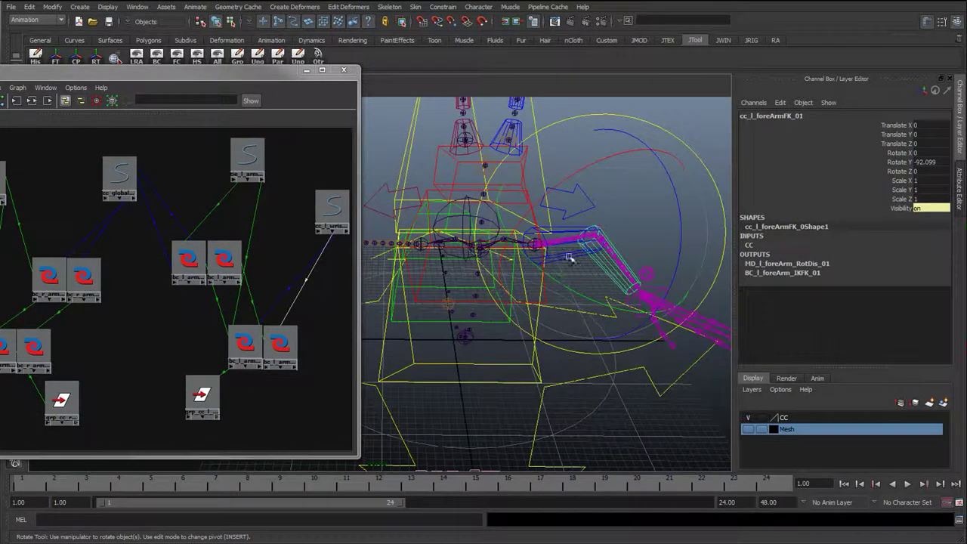
left_click_drag(584, 285, 659, 258)
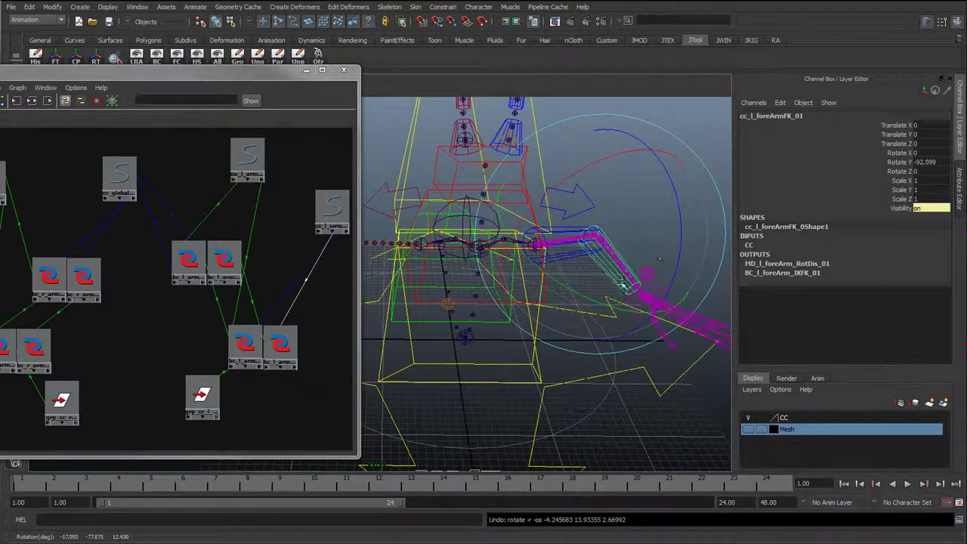
left_click_drag(703, 330, 594, 327, "alt")
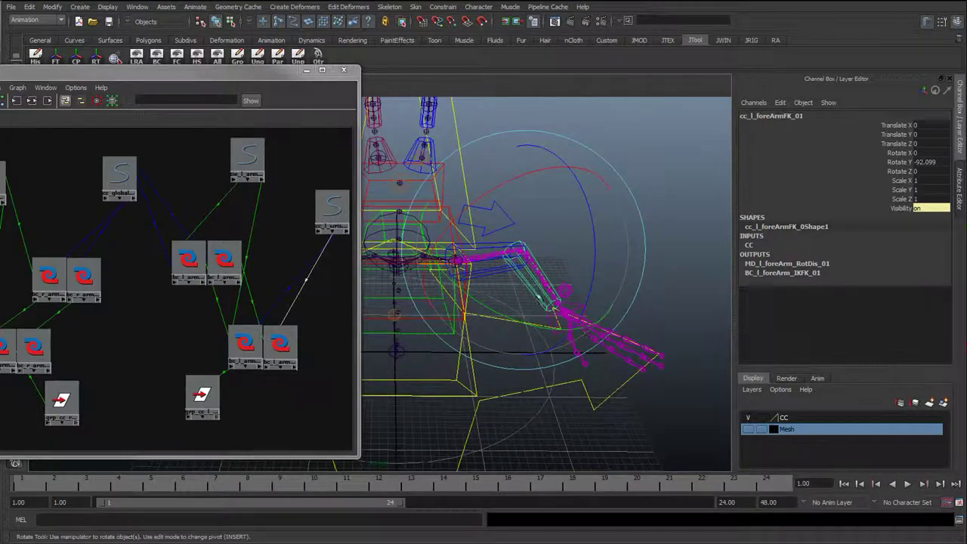
Test-rotate the left upper-arm FK control cc_l_armFK_01, undo the rotation and clear the selection.
left_click(659, 114)
left_click(498, 274)
left_click_drag(497, 275, 509, 293)
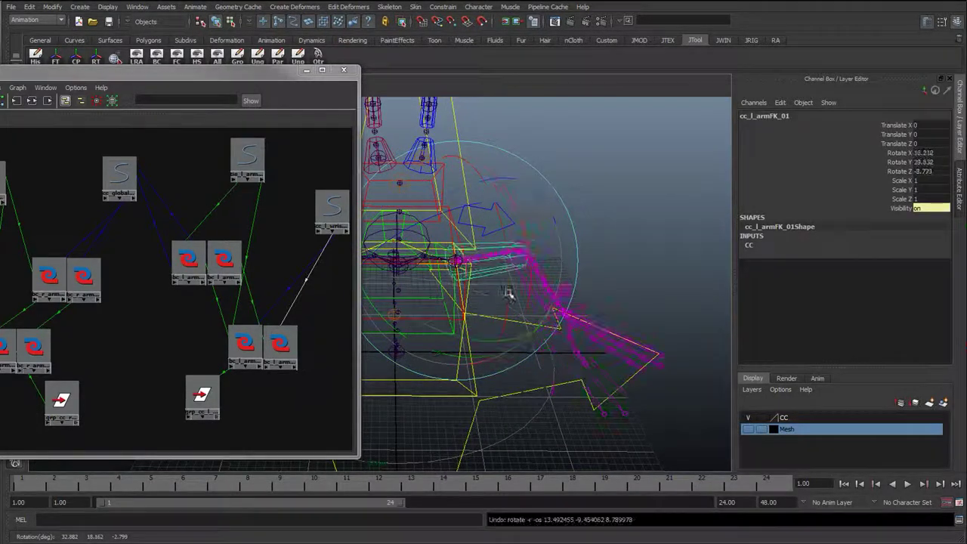
left_click(594, 244)
Check both left-arm IK blend nodes against the Follow Body attribute on cc_l_wrist_01.
left_click_drag(214, 340, 296, 339)
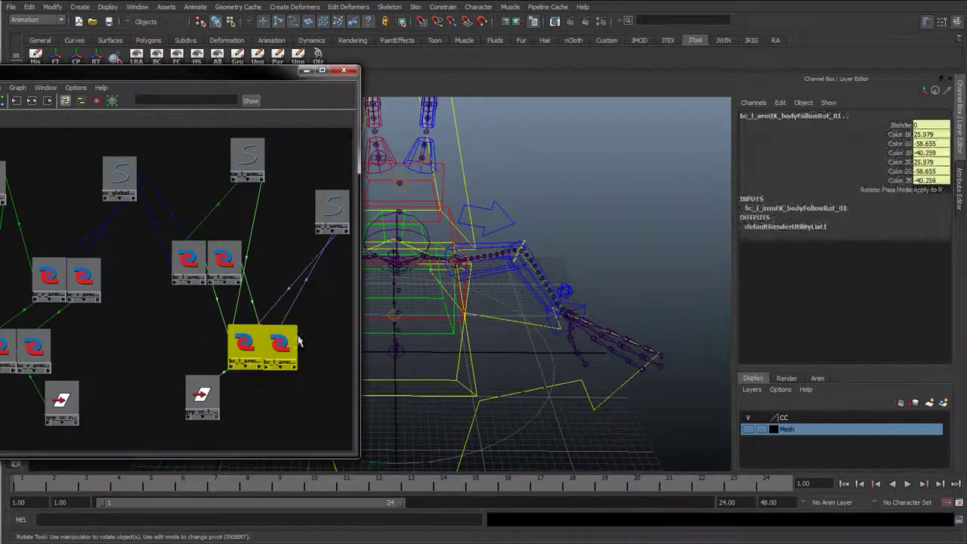
left_click(588, 305)
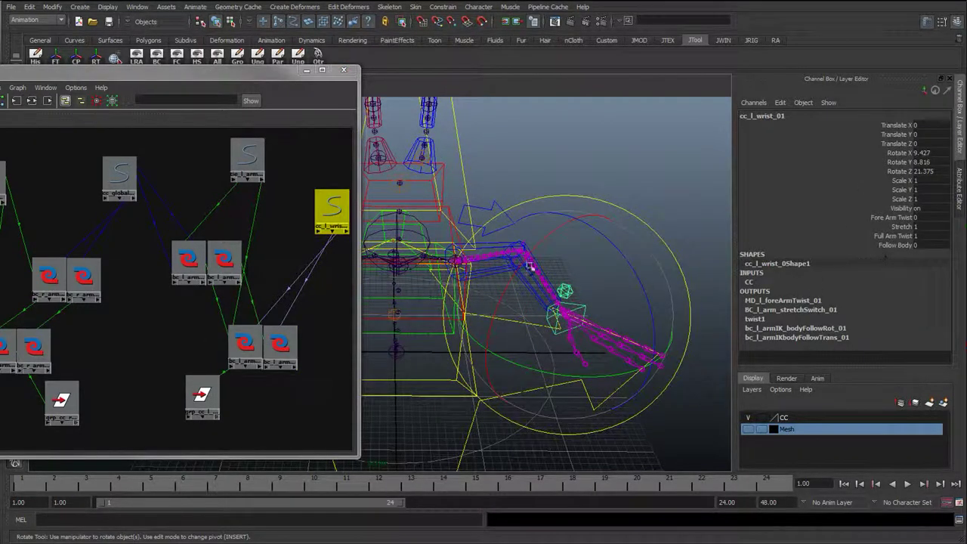
left_click(891, 246)
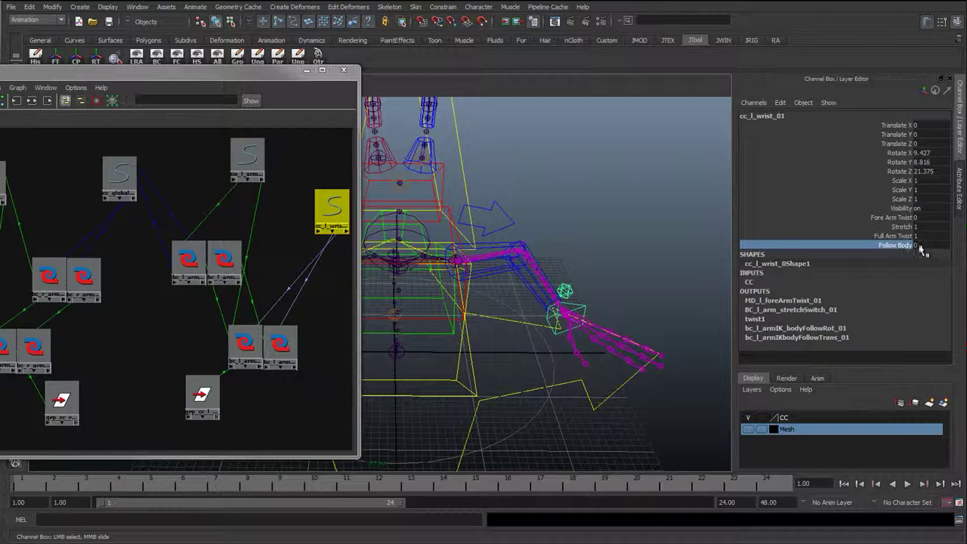
Scrub L Arm IKFK on cc_global_IKFK_01 down to switch the left arm to IK.
right_click_drag(442, 394, 456, 401, "alt")
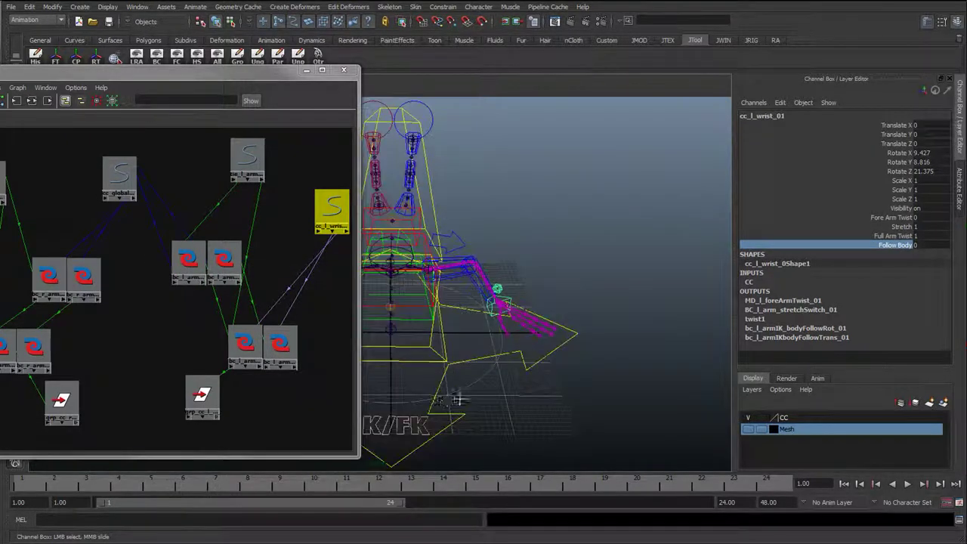
left_click_drag(457, 400, 453, 389, "alt")
left_click(453, 387)
left_click(898, 124)
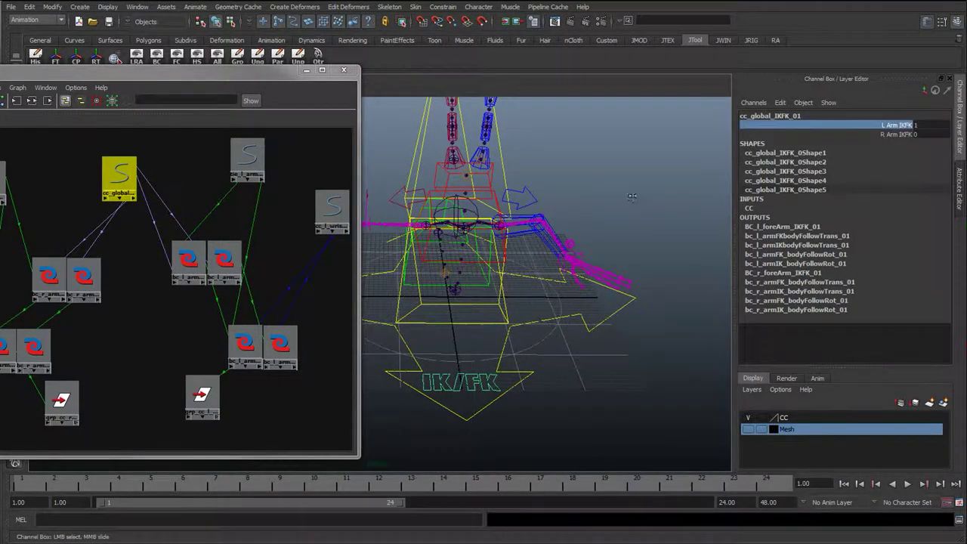
middle_click_drag(632, 197, 505, 203)
Try rotating and moving cc_upperBody_01 to test how the arms follow, undo each change and clear the selection.
left_click_drag(524, 253, 478, 227, "alt")
left_click(476, 238)
key("ctrl+z")
left_click(273, 355)
key("ctrl+z")
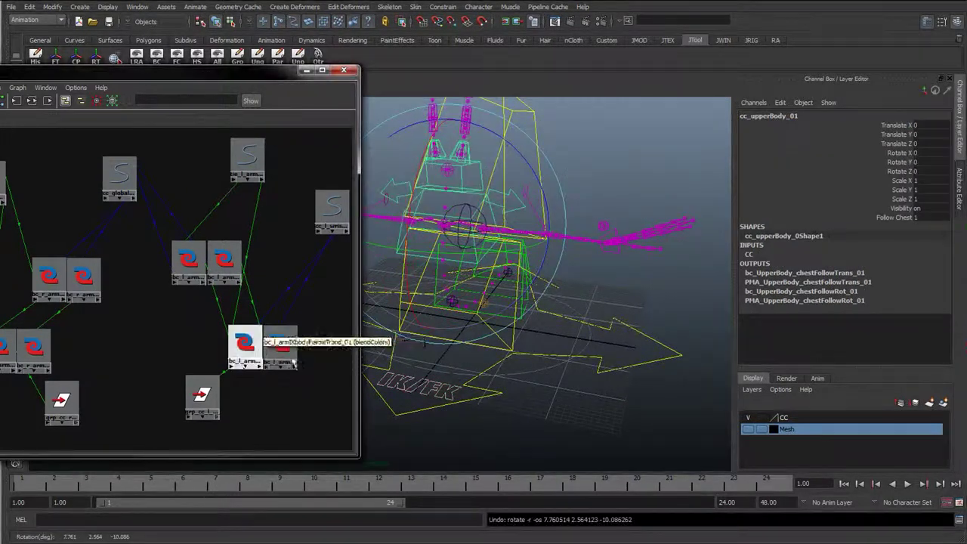
key("w")
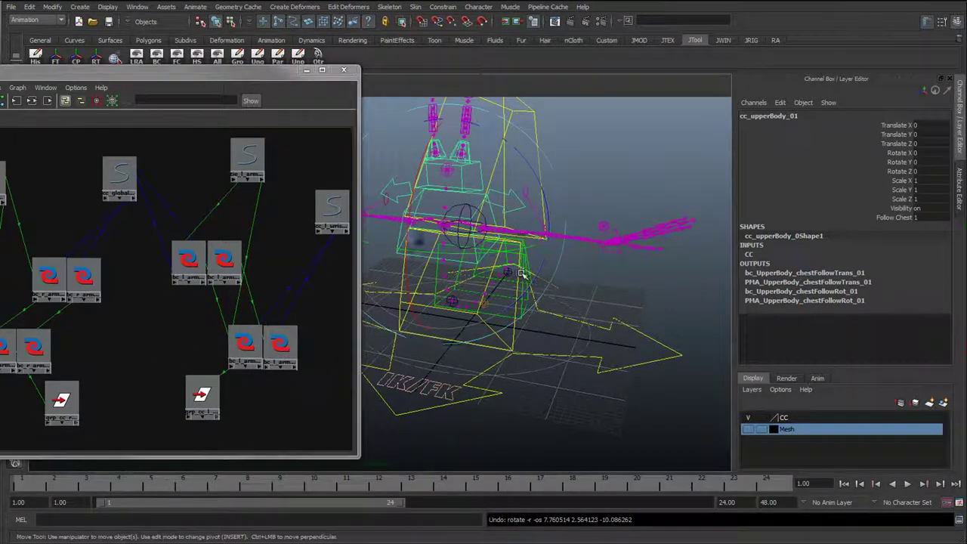
left_click_drag(524, 274, 438, 227, "alt")
key("ctrl+z")
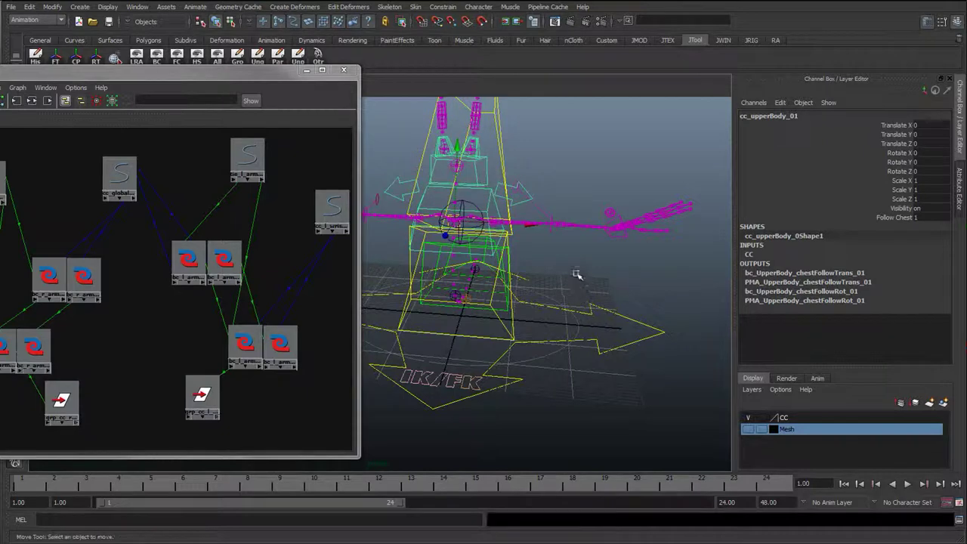
left_click(576, 274)
Bring up the Script Editor and review the FK matching code, from the arm joint rotation queries to the final IKFK setAttr of 1.
middle_click_drag(445, 249, 491, 318, "alt")
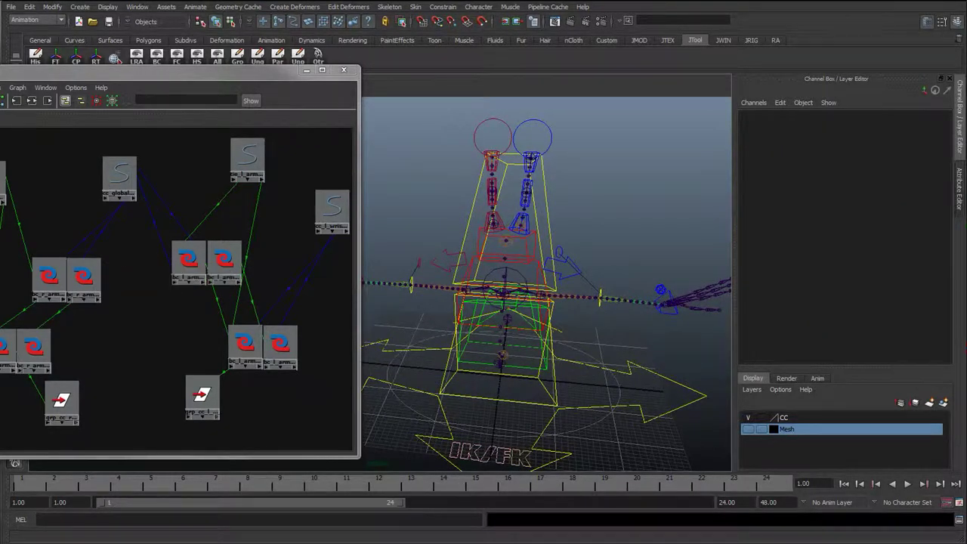
left_click_drag(0, 185, 353, 45)
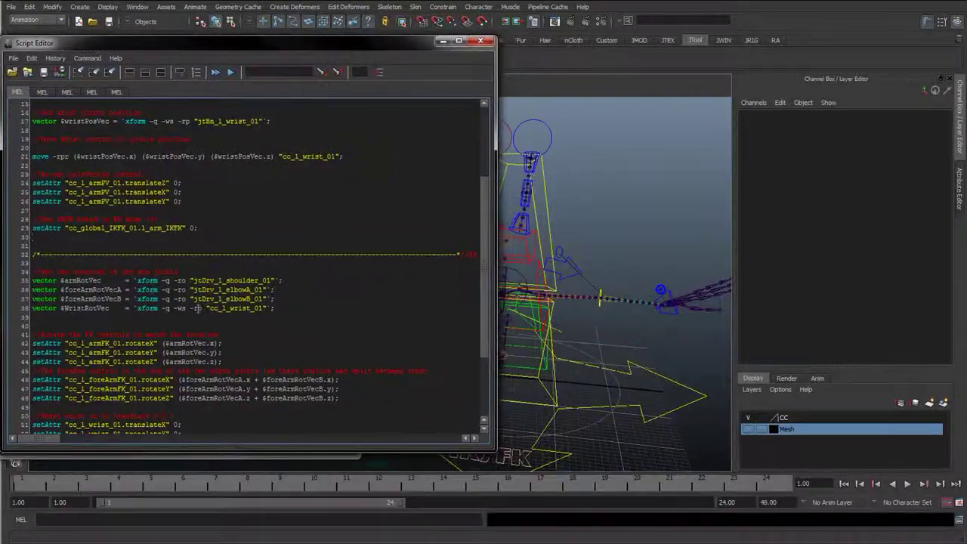
scroll(193, 309, "down", 4)
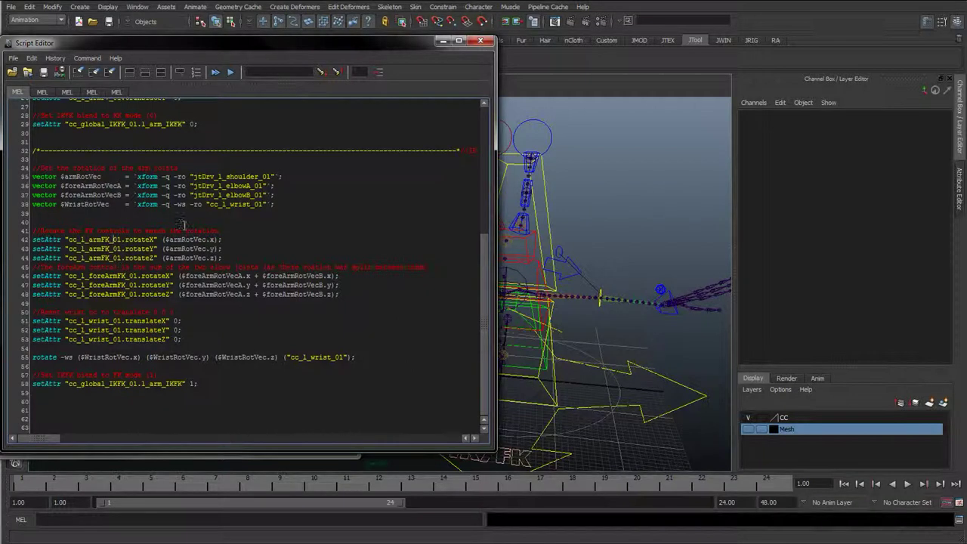
left_click_drag(198, 390, 32, 162)
left_click(354, 208)
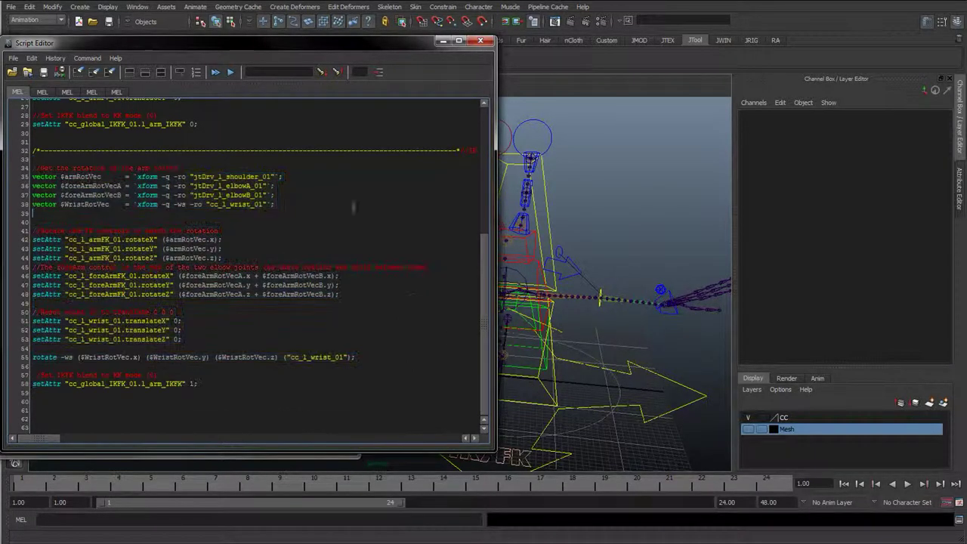